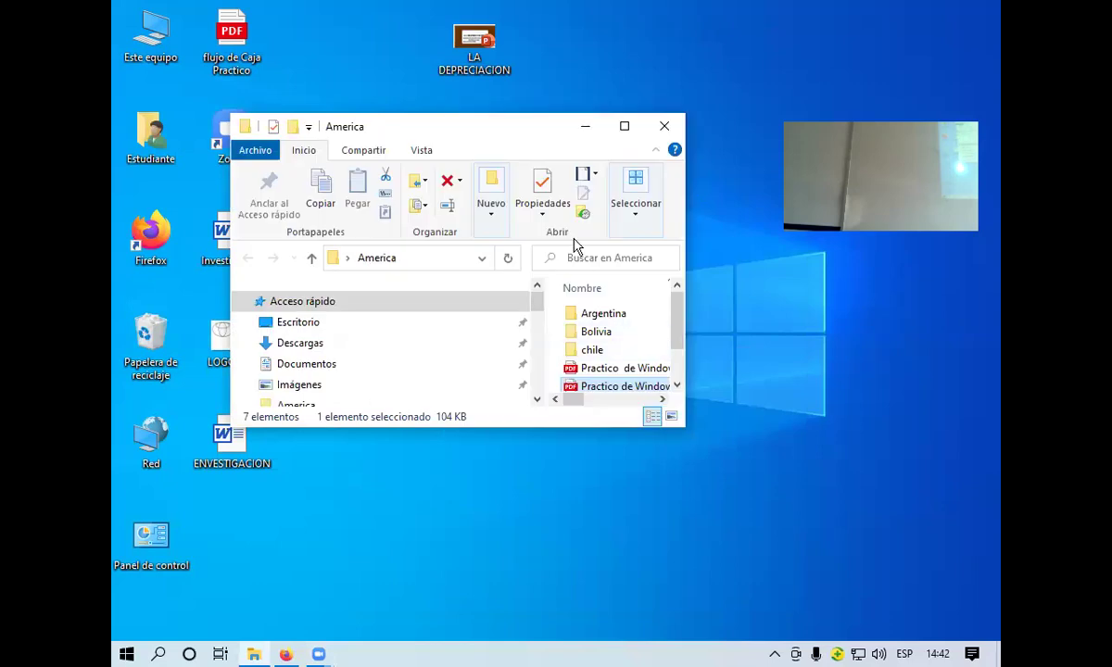
Widen the file list in the America folder window and open the Practico de Windows 2 PDF.
drag(543, 346, 396, 345)
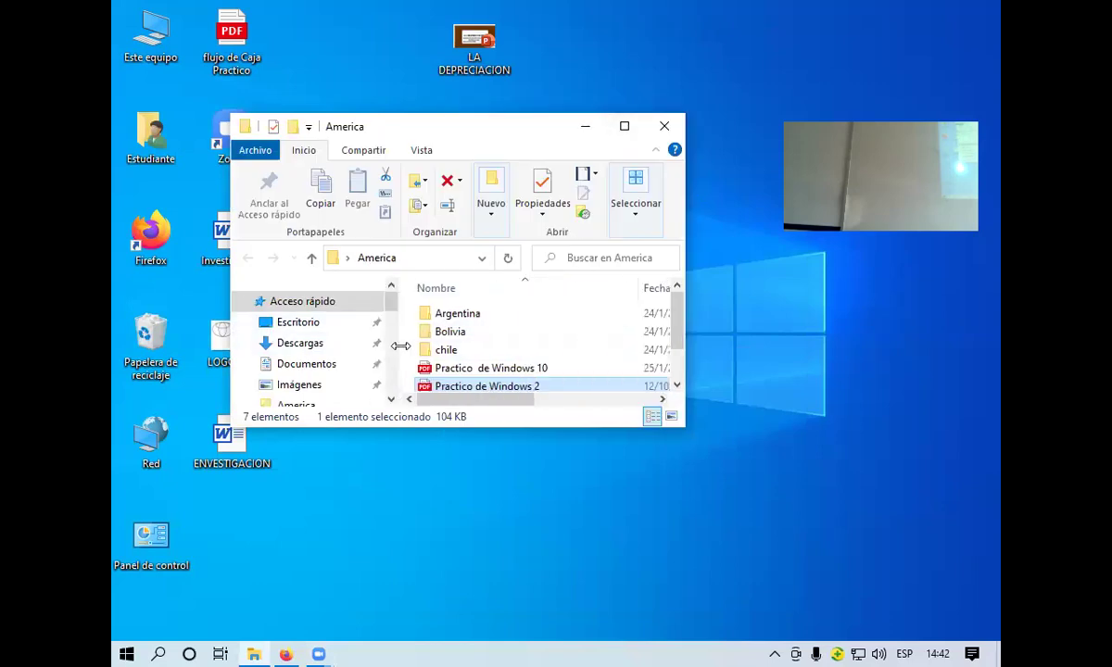
scroll(501, 361, down, 1)
double_click(569, 346)
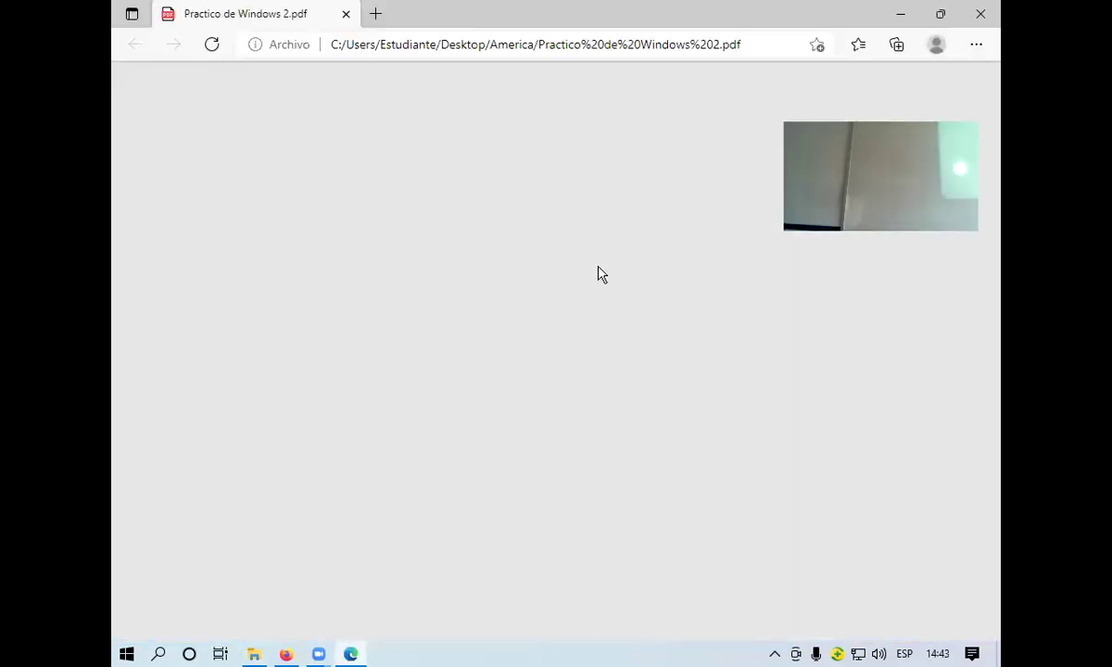
Look through the exercises in the practice sheet, then minimize it and close the America folder window.
scroll(603, 274, down, 4)
scroll(556, 380, down, 3)
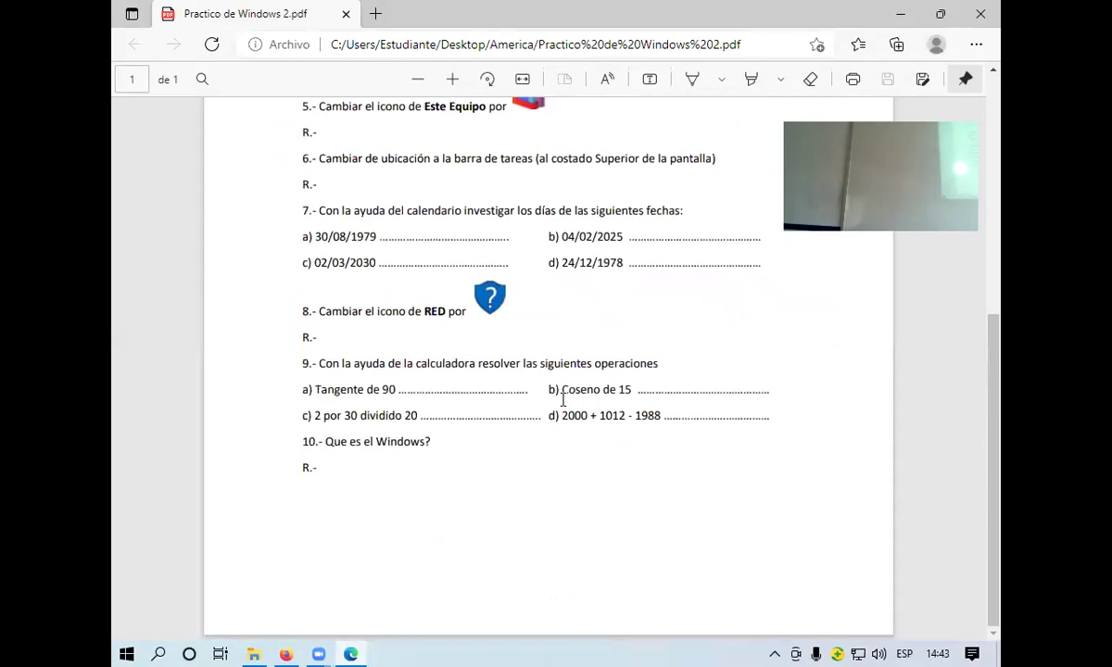
scroll(556, 389, up, 6)
drag(342, 292, 411, 293)
drag(518, 279, 541, 279)
click(480, 241)
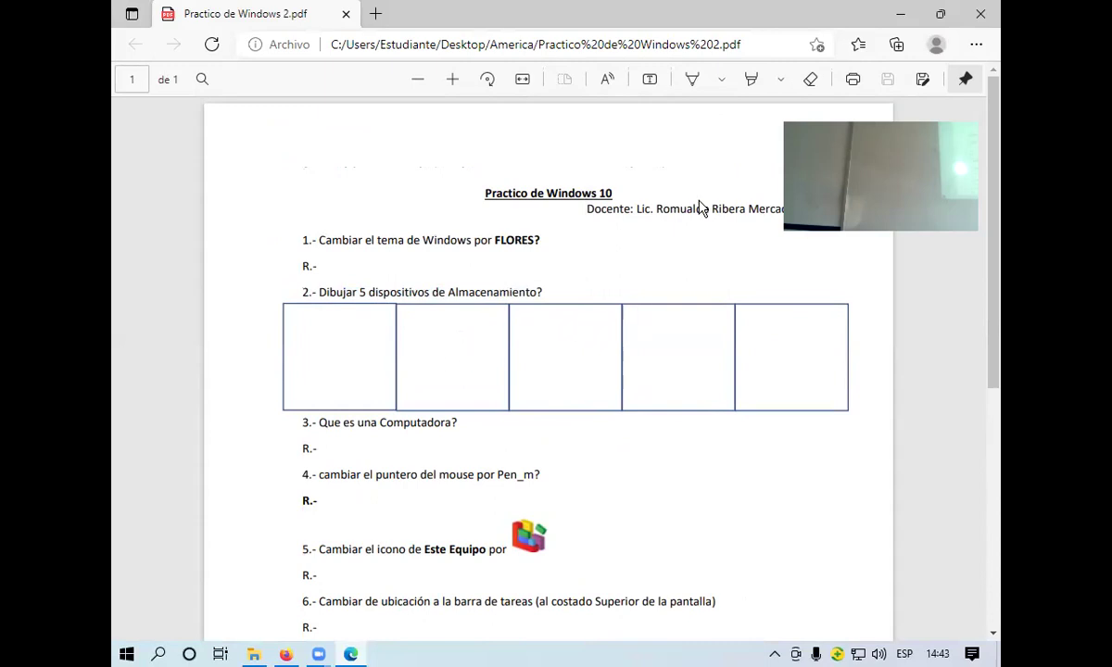
key(alt+F4)
click(660, 125)
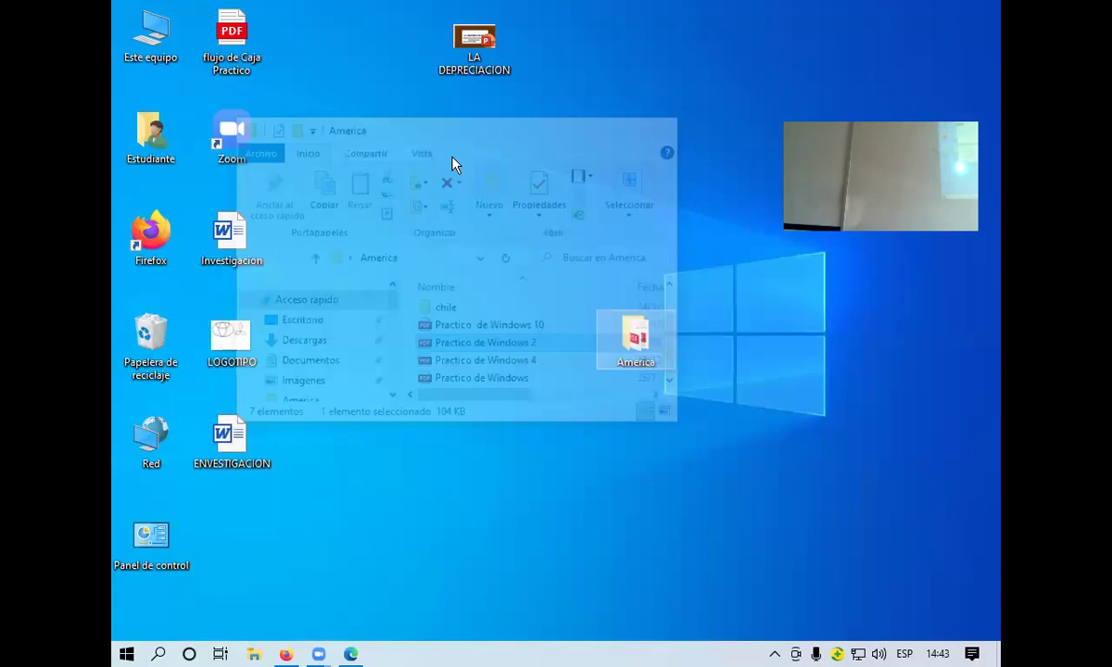
Apply the Flores theme in the desktop personalization settings and close the settings.
right_click(414, 153)
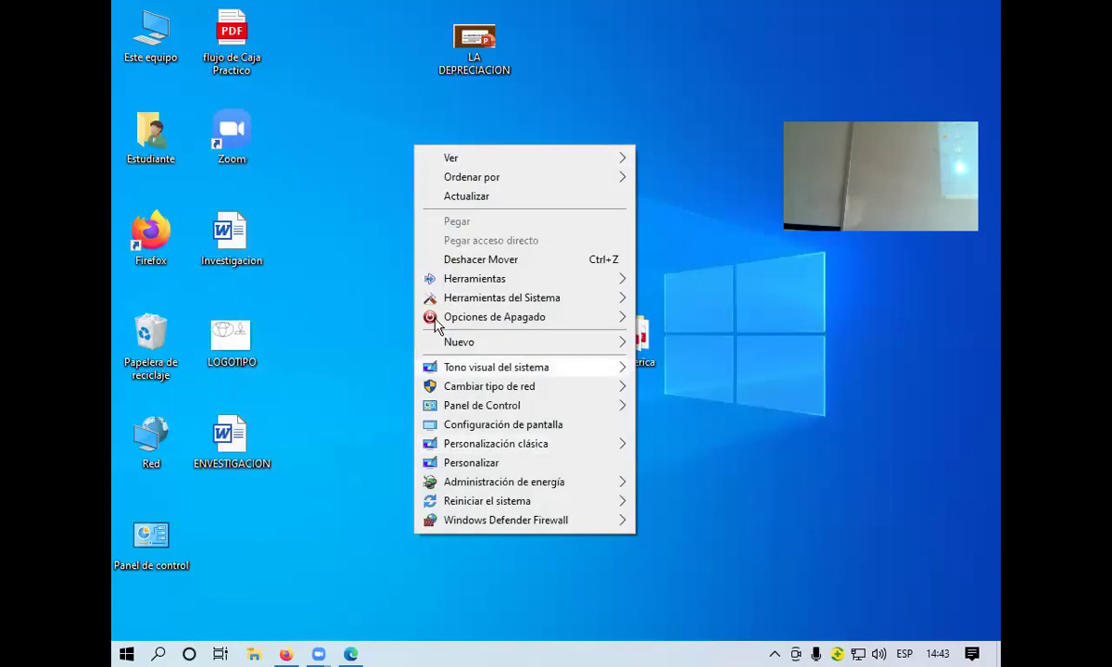
click(353, 89)
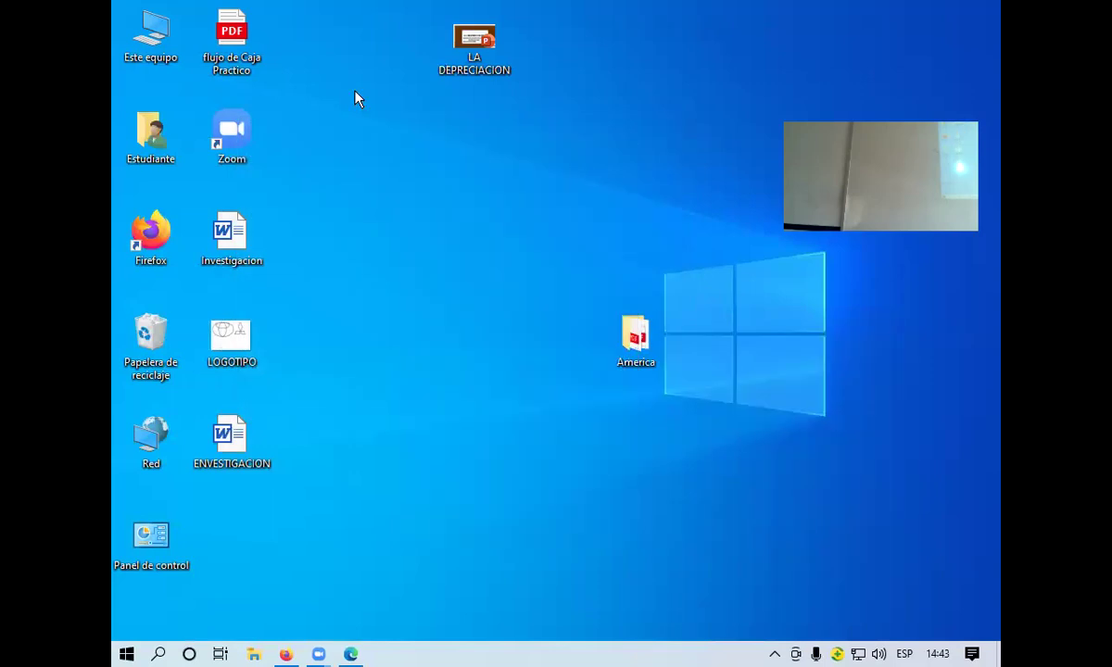
right_click(372, 181)
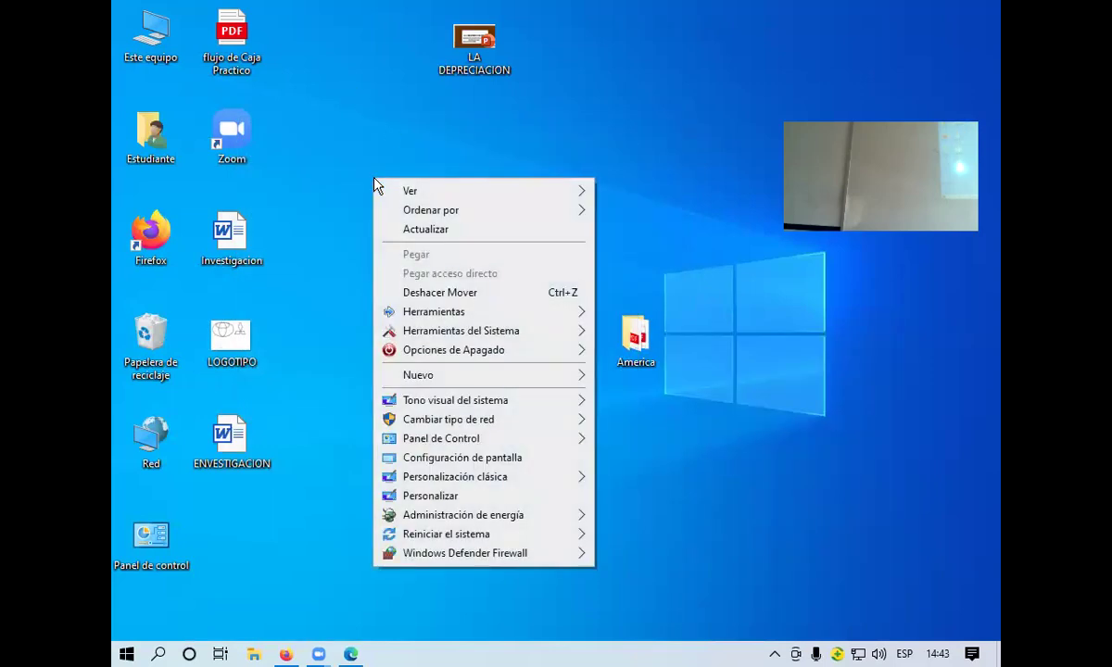
click(432, 498)
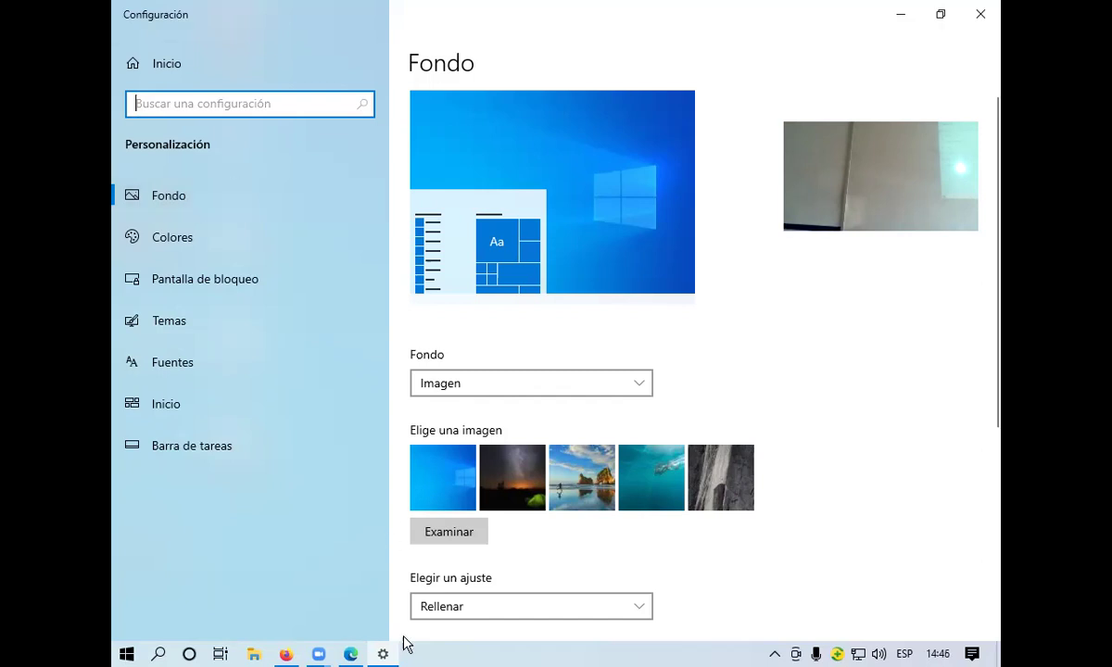
key(alt+Tab)
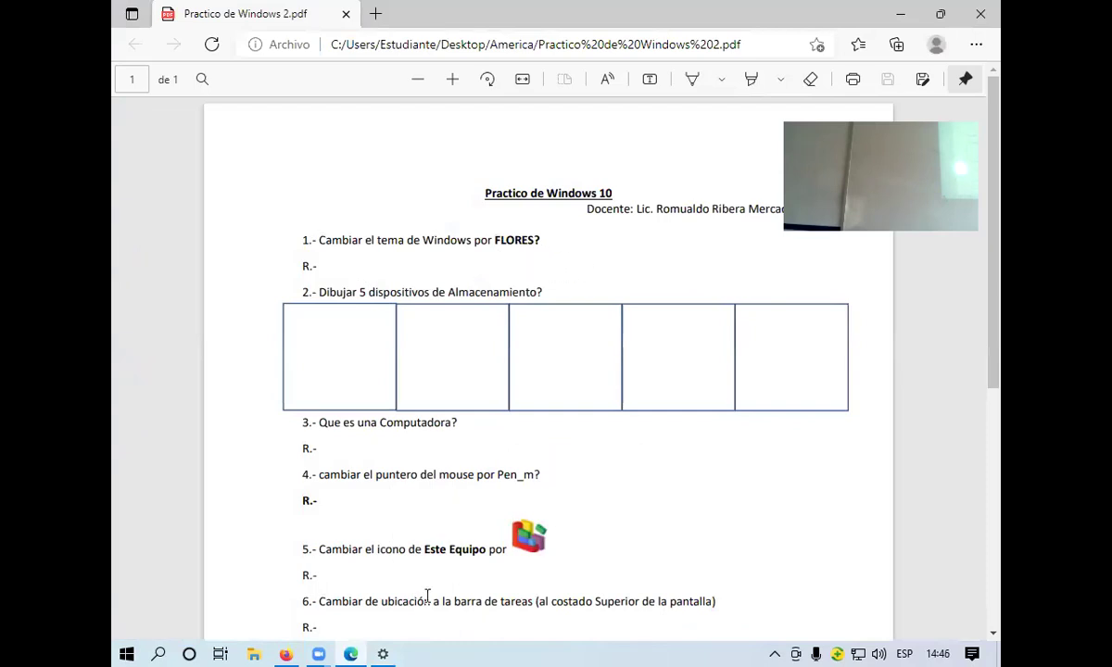
click(383, 654)
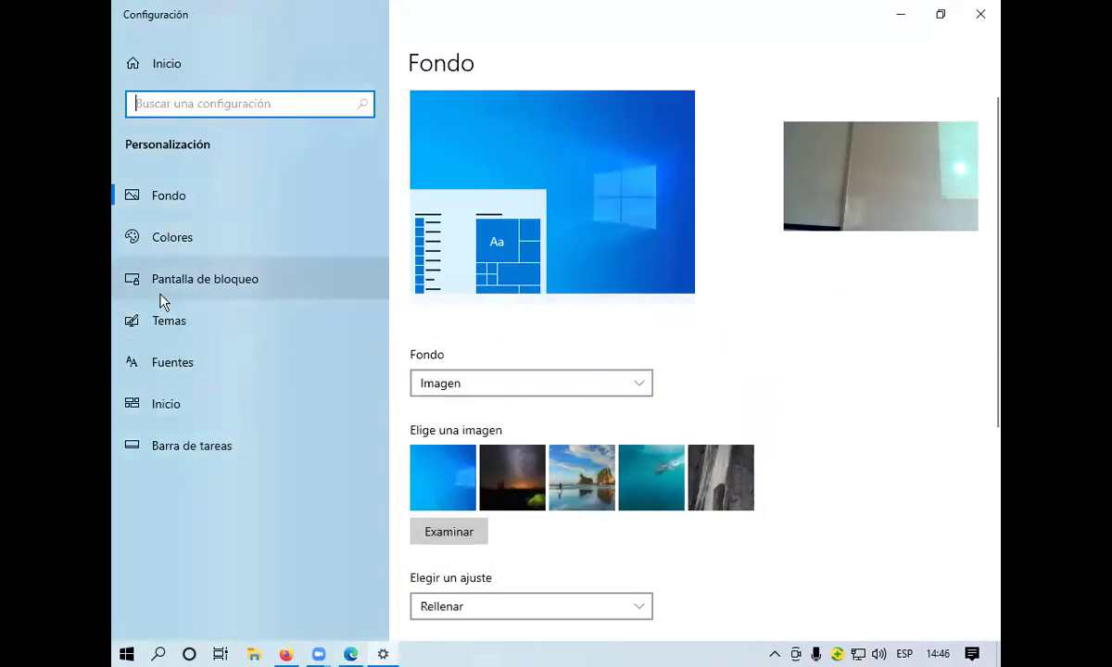
click(175, 326)
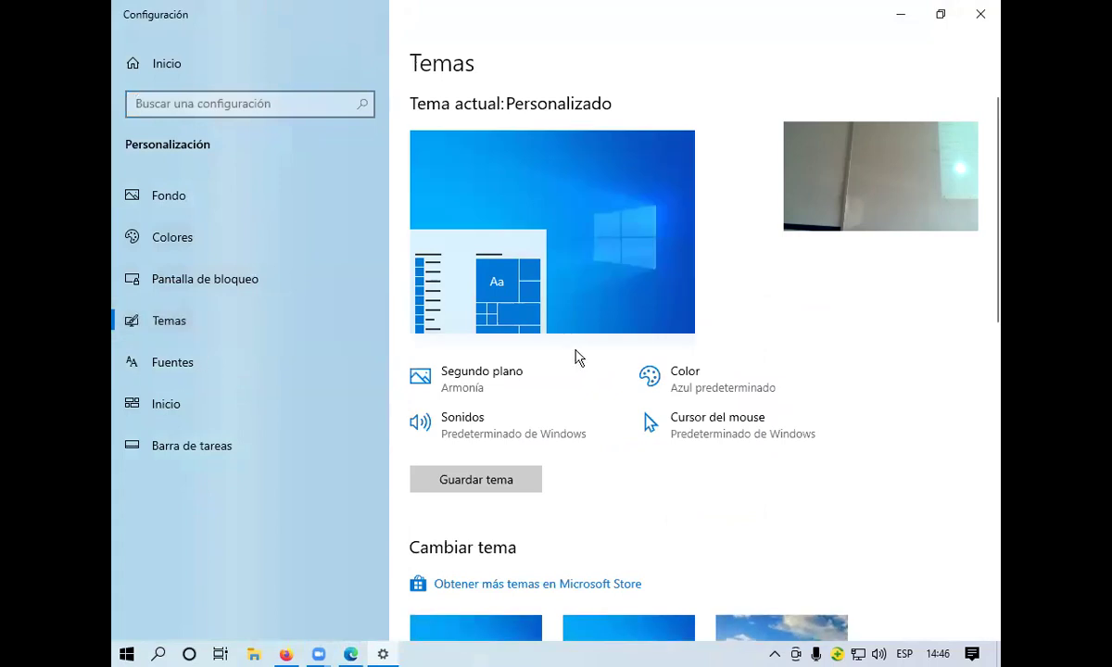
scroll(576, 358, down, 5)
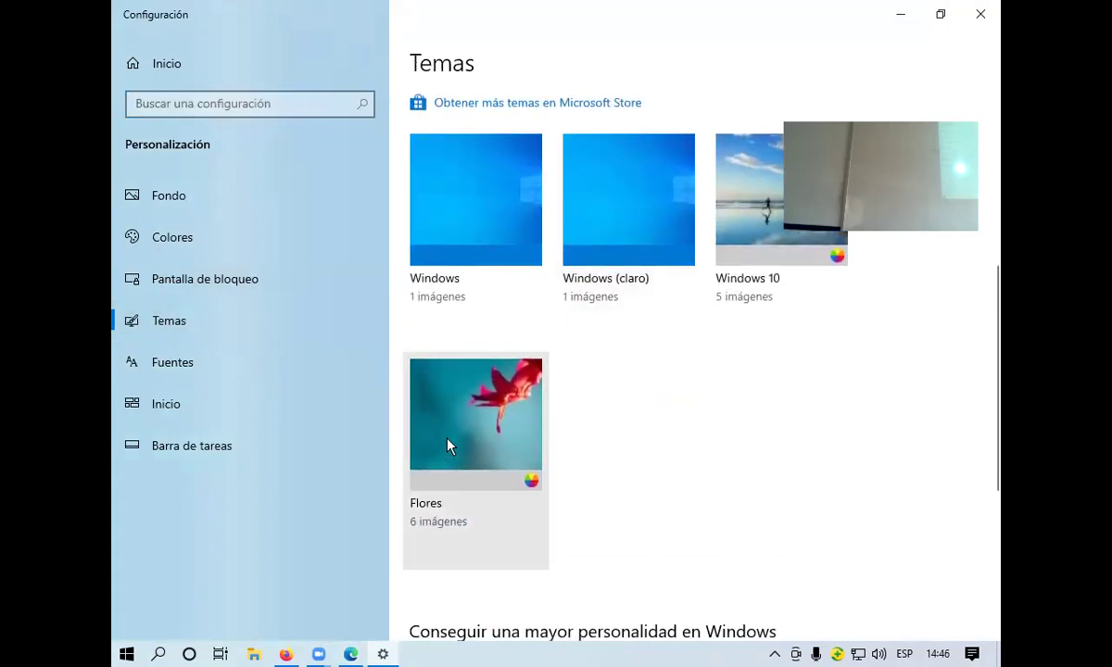
click(448, 446)
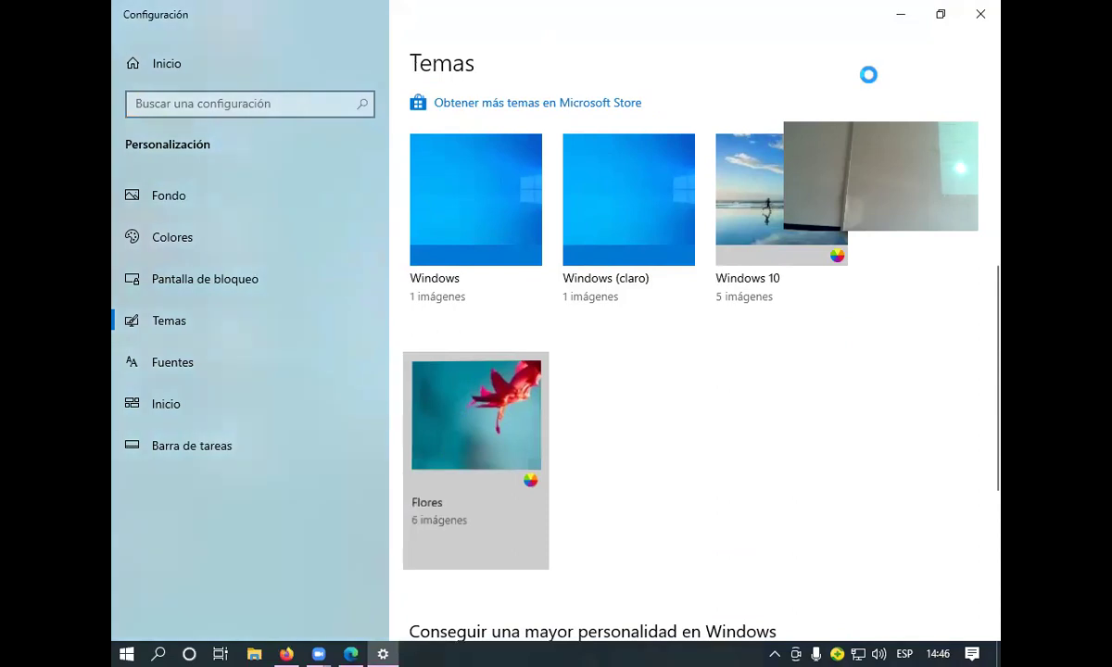
key(alt+F4)
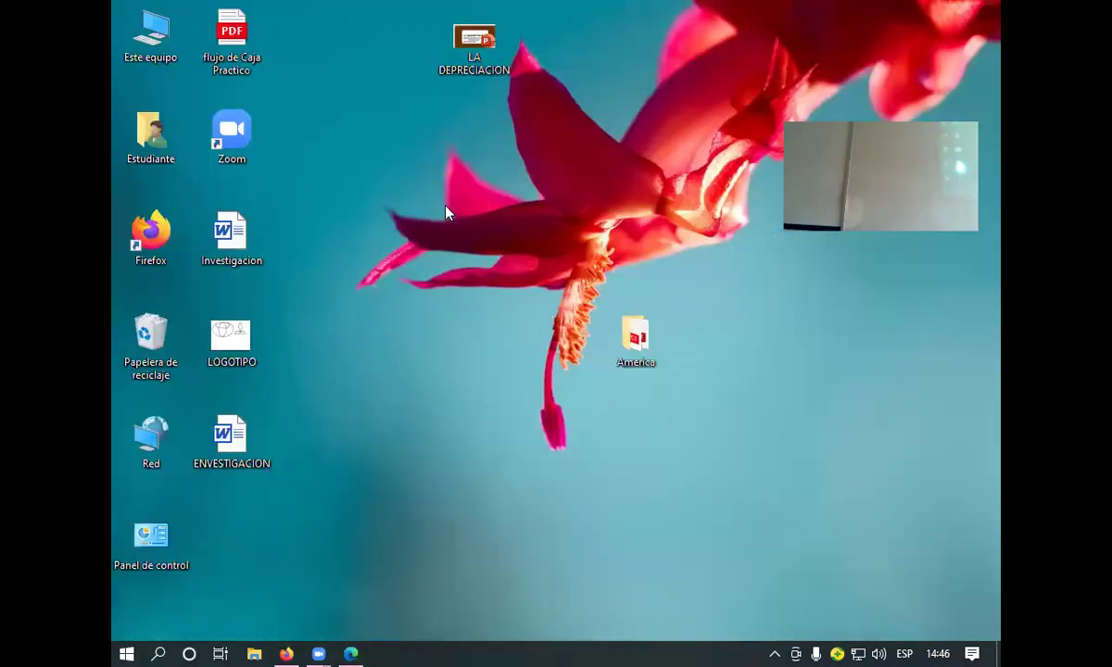
Tidy the desktop by placing the America folder beside the flujo de Caja Practico file.
drag(489, 48, 336, 51)
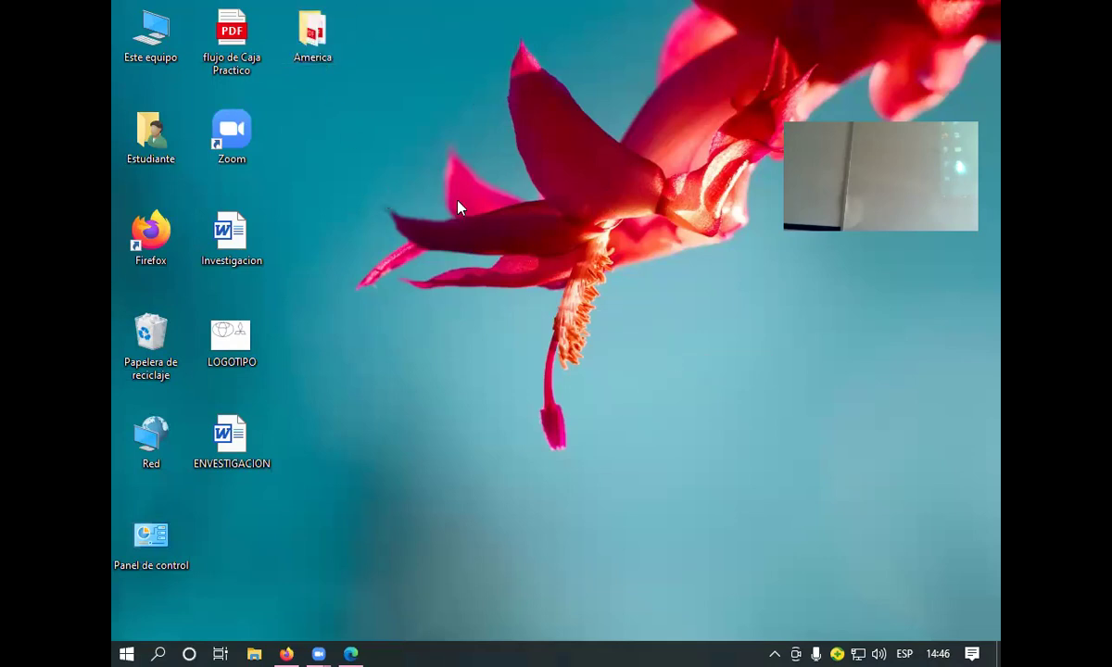
Bring the practice sheet back, read exercises 2 to 4, and minimize it again.
click(290, 651)
click(350, 654)
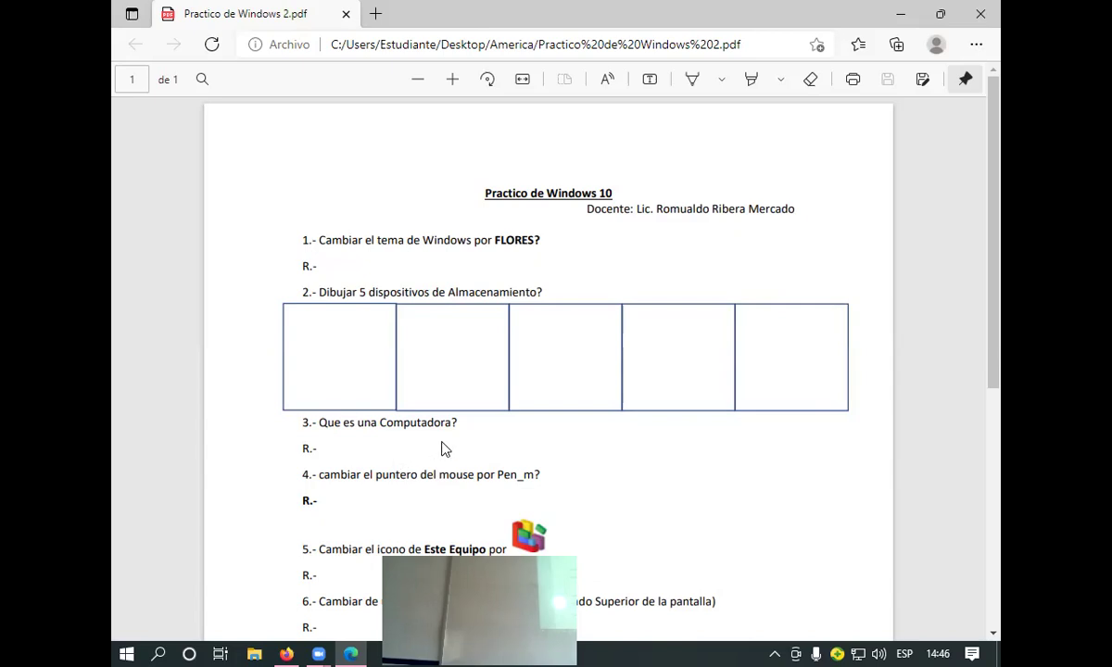
click(313, 448)
click(326, 450)
scroll(400, 454, down, 1)
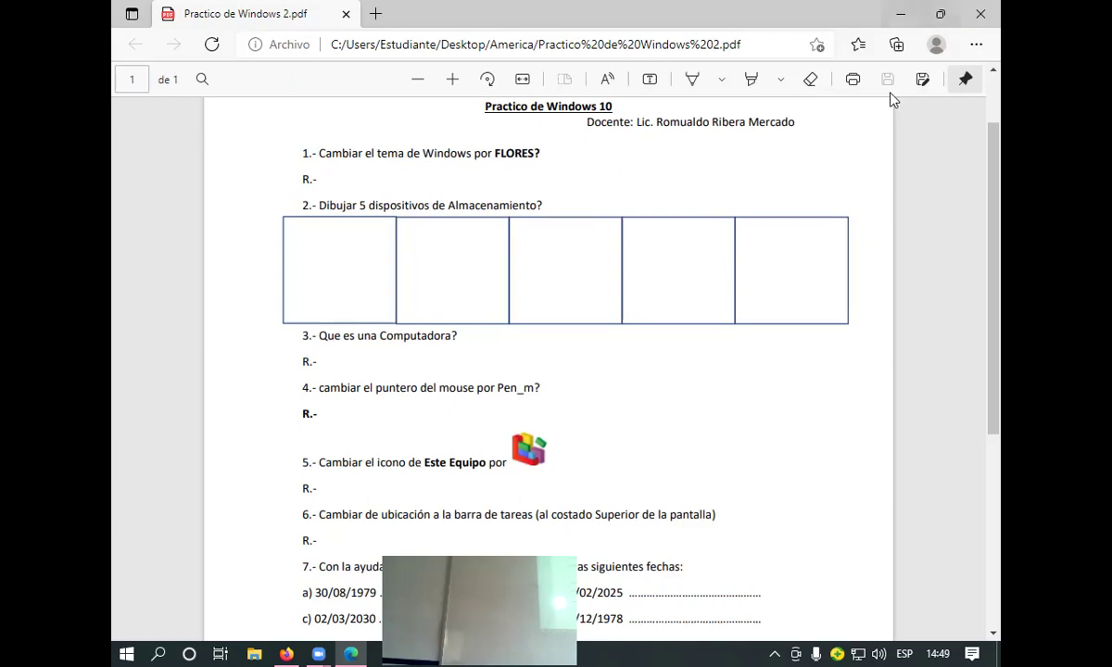
click(900, 14)
click(909, 28)
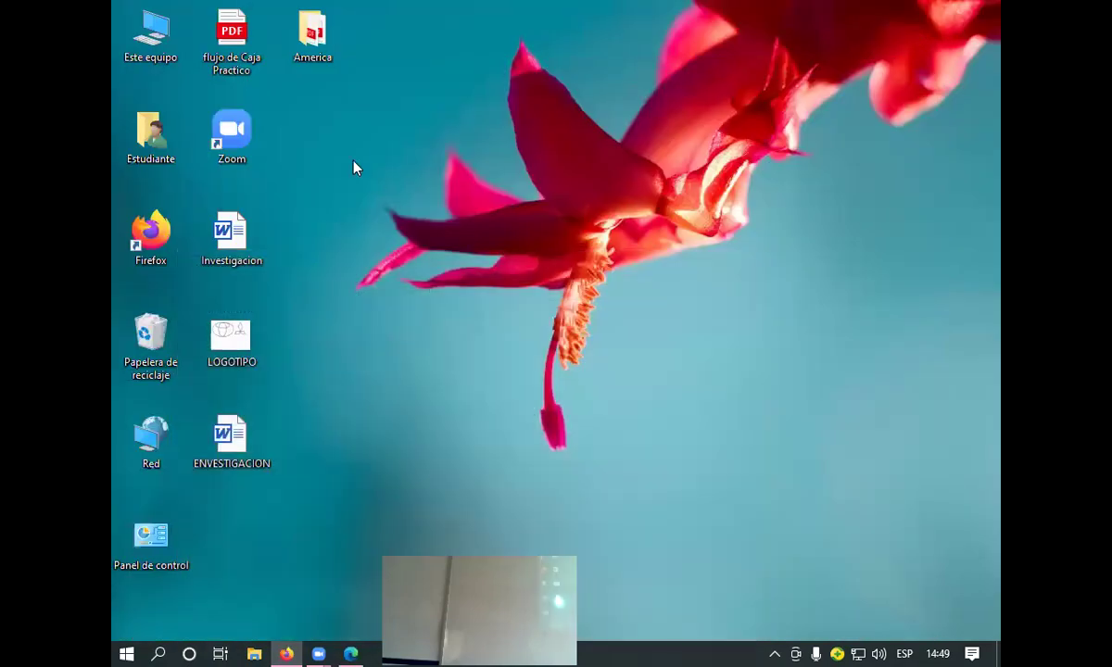
Open the theme's mouse cursor properties and browse for a new cursor file for Selección normal.
right_click(355, 148)
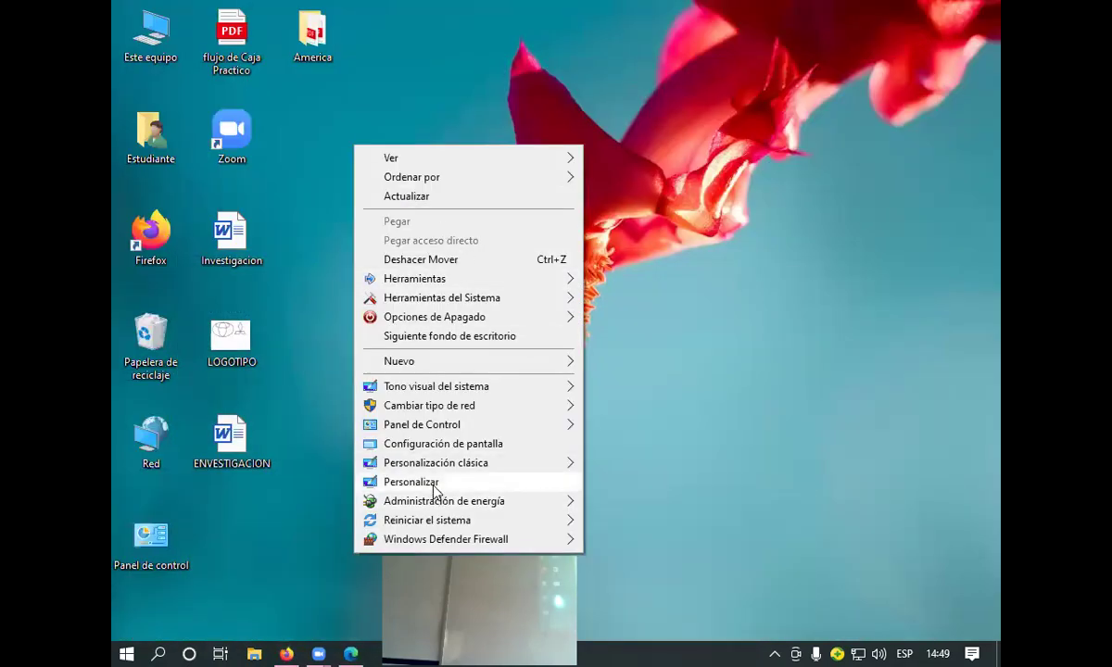
click(433, 482)
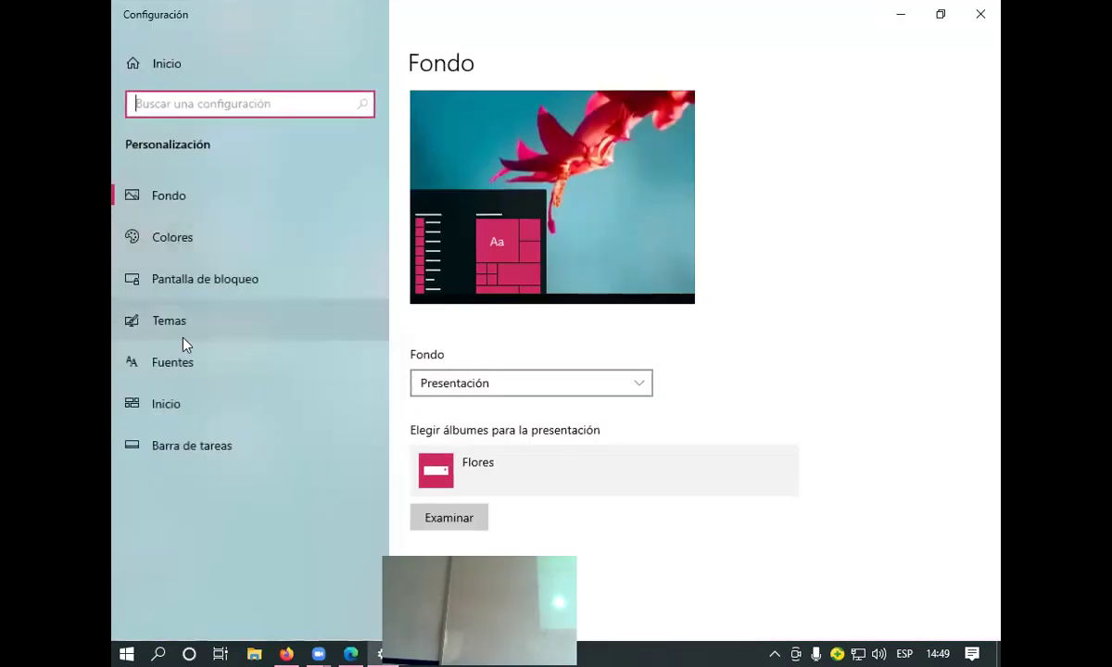
click(185, 333)
scroll(651, 281, down, 3)
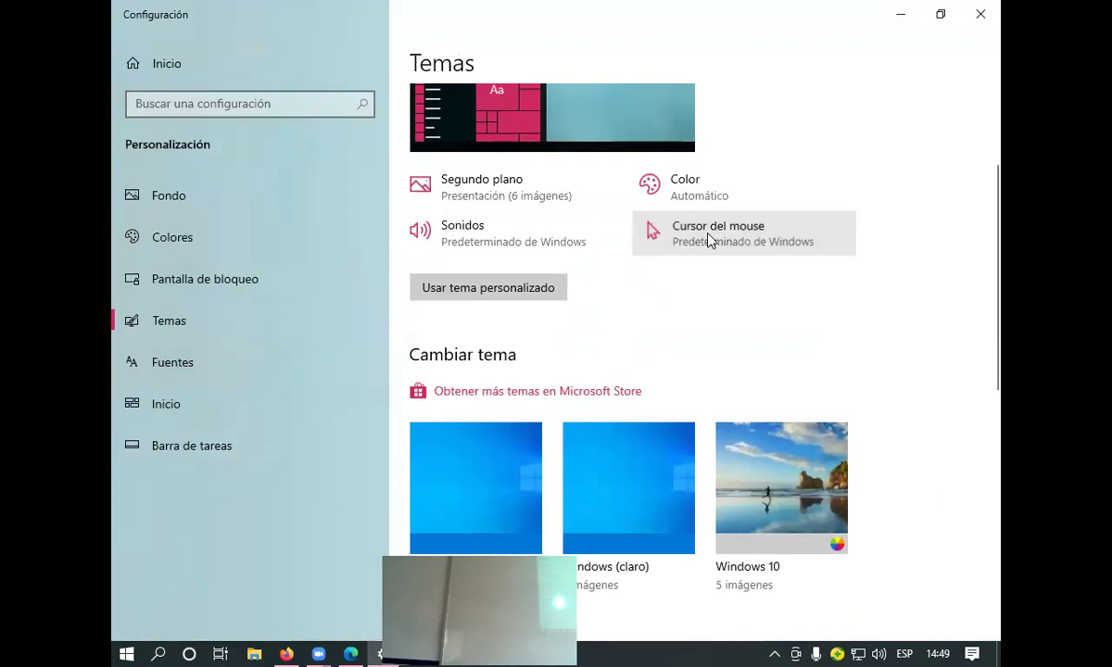
click(708, 234)
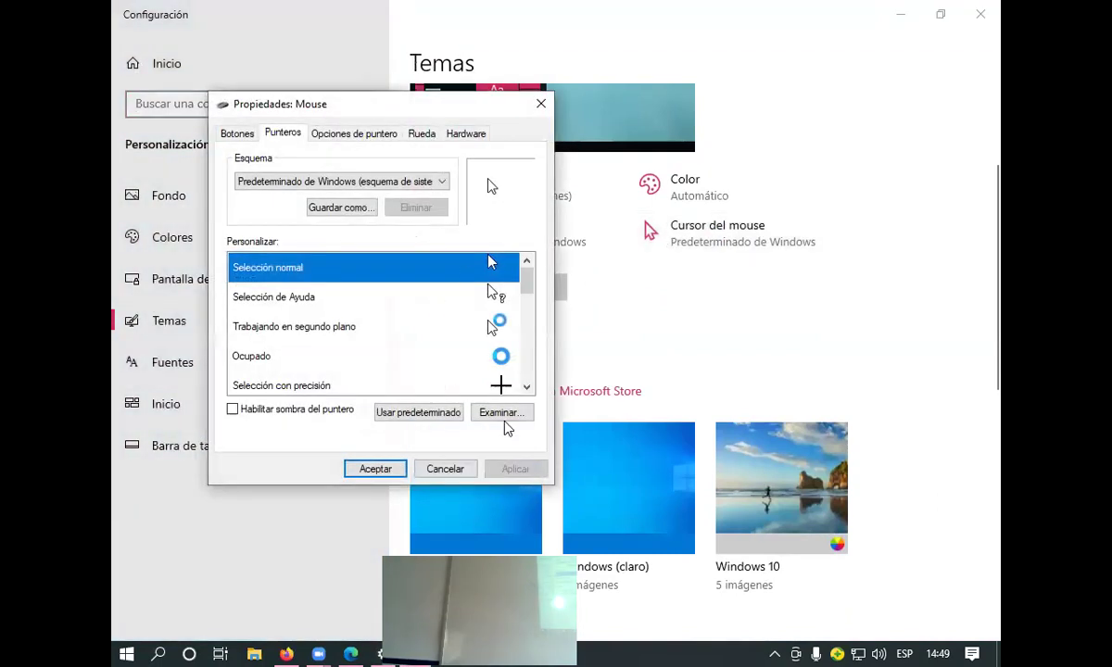
click(500, 413)
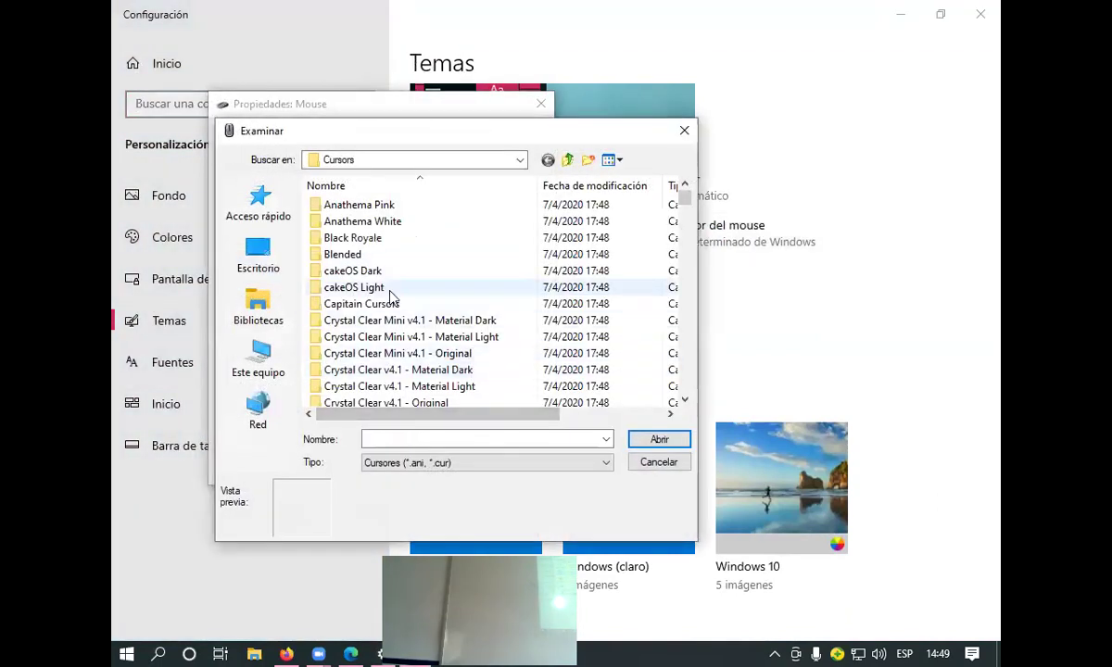
Set the Selección normal pointer to the pen_m cursor, accept the change and return to the desktop.
scroll(579, 239, down, 5)
drag(684, 212, 685, 385)
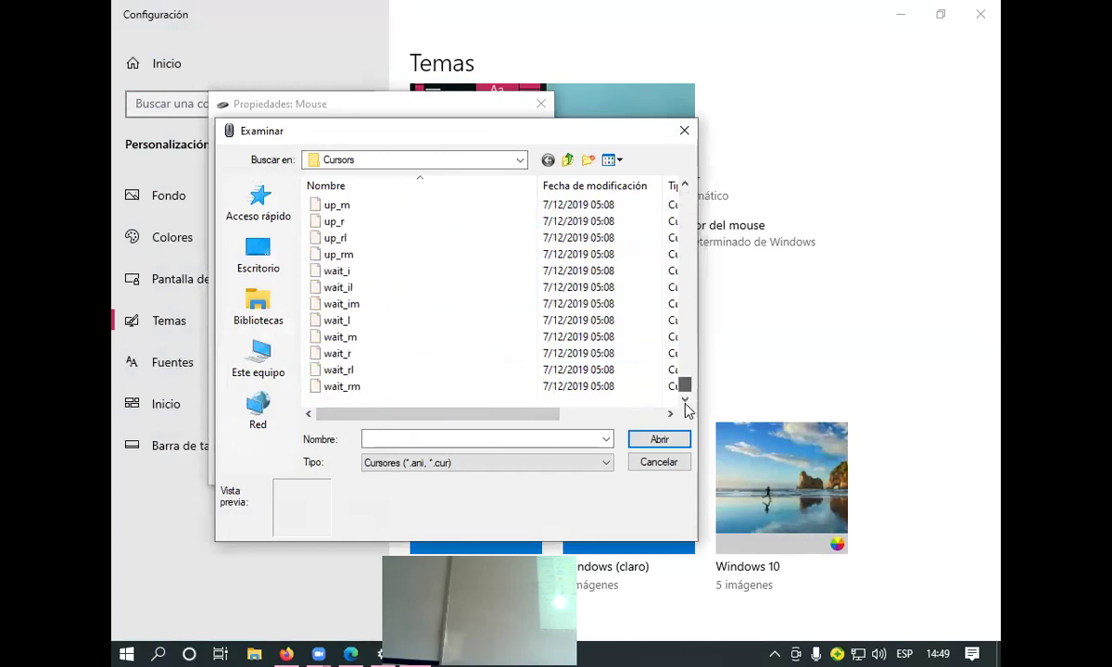
click(326, 253)
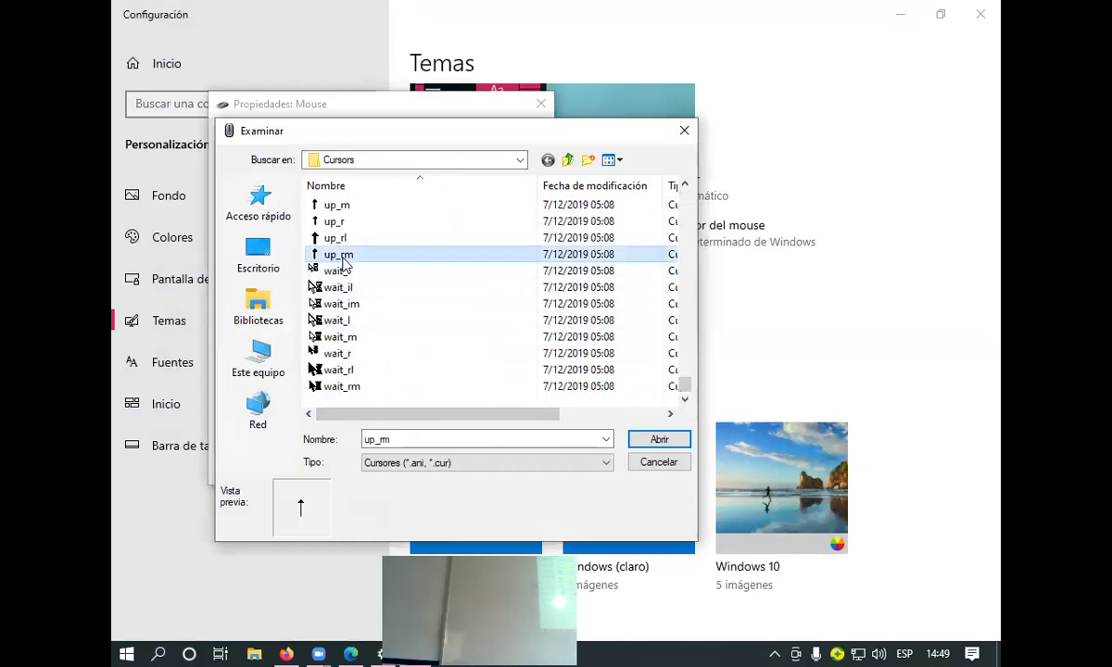
scroll(343, 264, up, 10)
key(e)
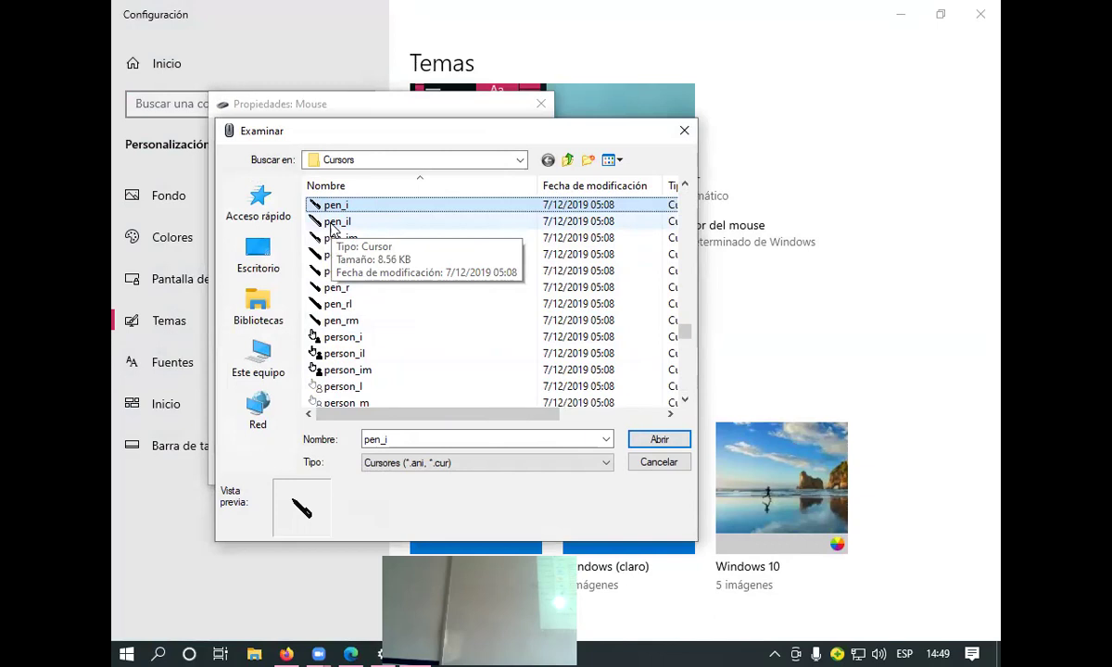
click(355, 321)
click(339, 269)
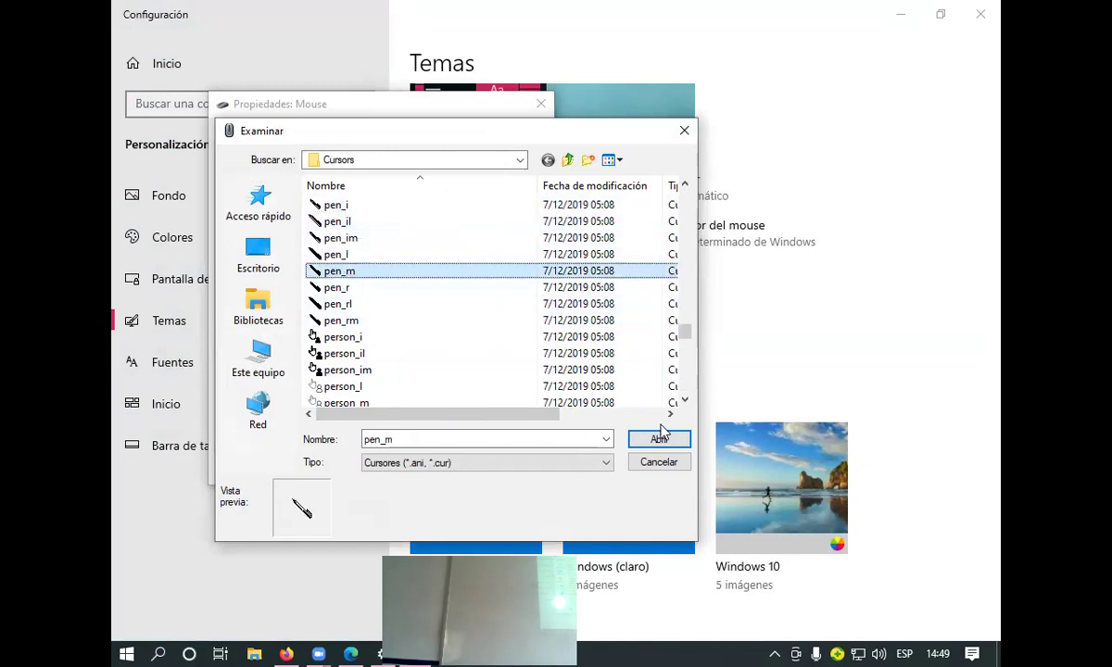
click(649, 441)
click(375, 469)
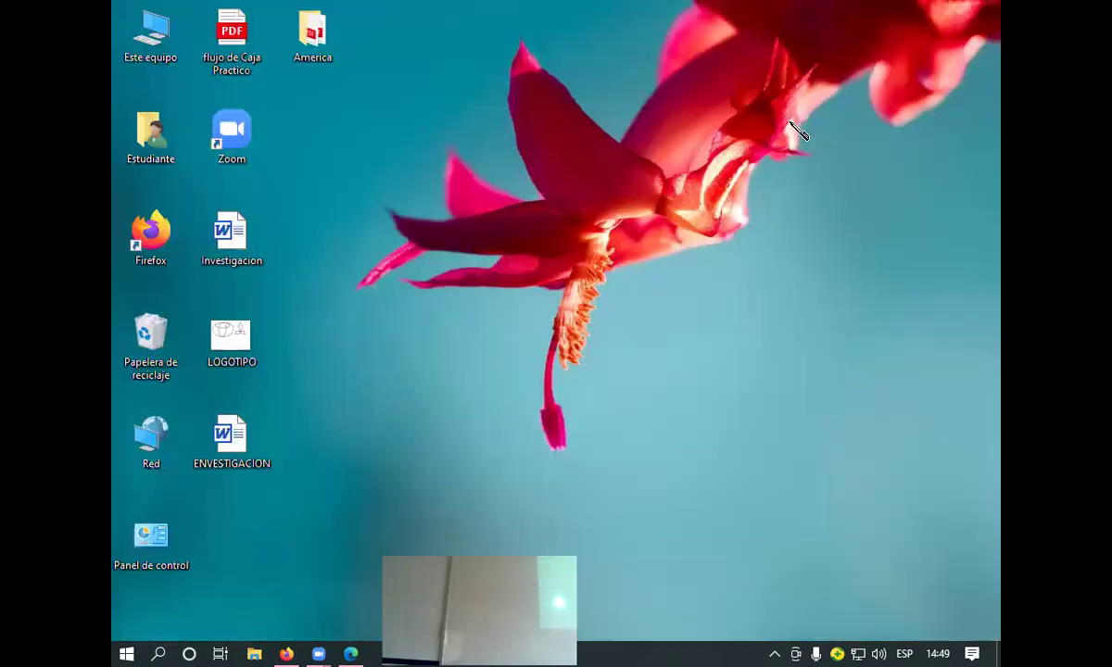
click(900, 14)
Read exercise 5 in the practice sheet about changing the Este Equipo icon, and return to the desktop.
click(350, 653)
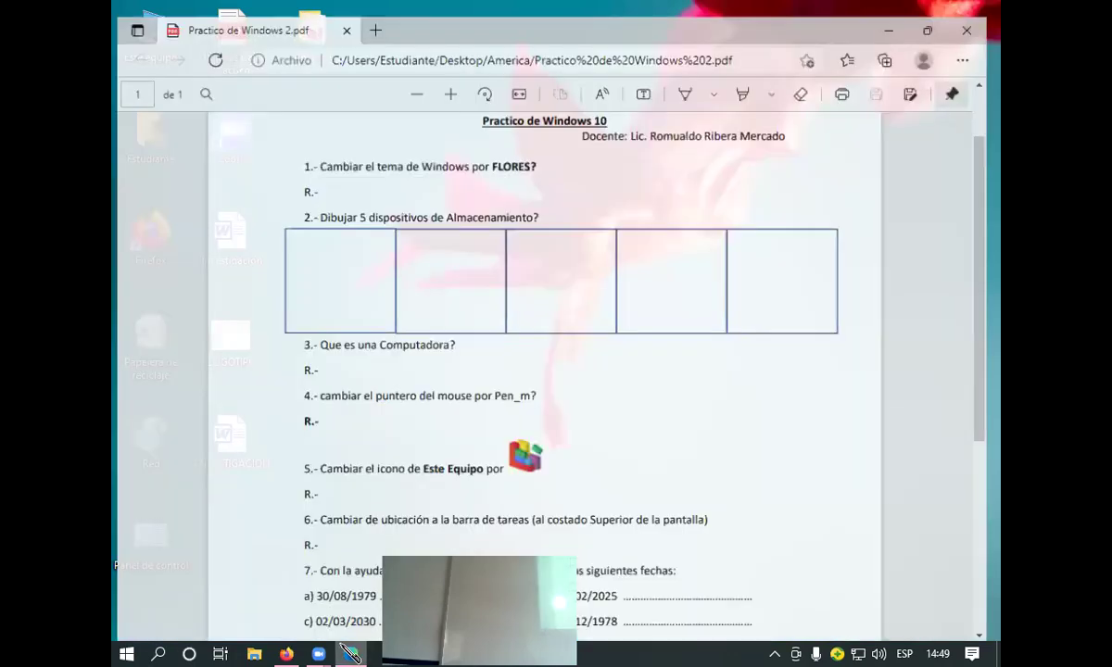
scroll(595, 379, down, 3)
drag(319, 289, 559, 315)
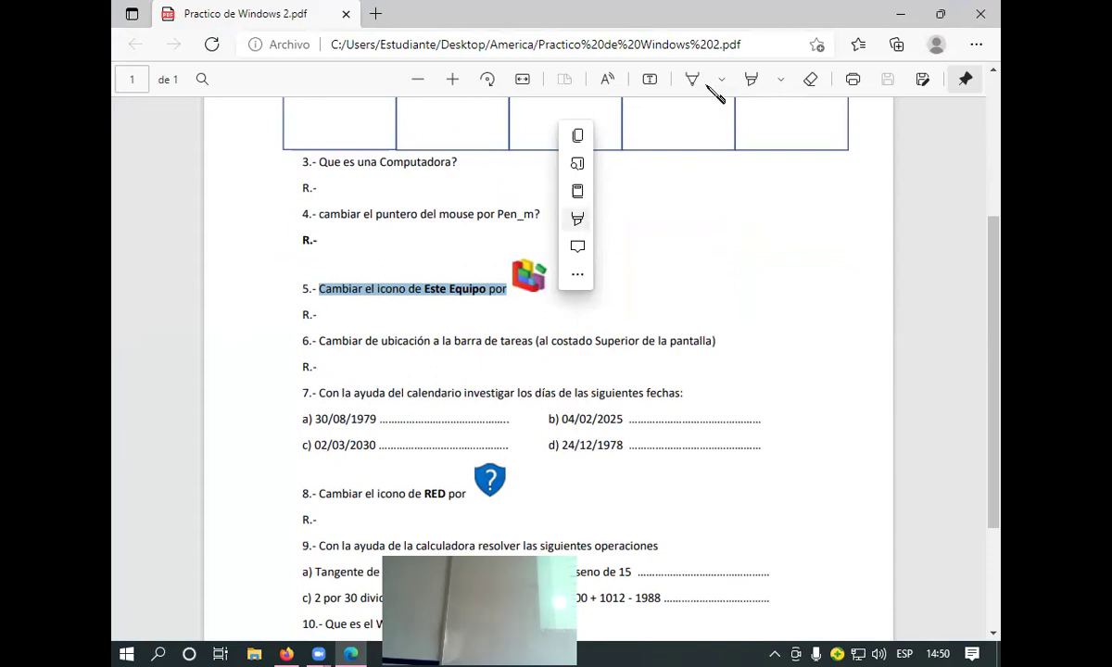
key(super+d)
right_click(382, 123)
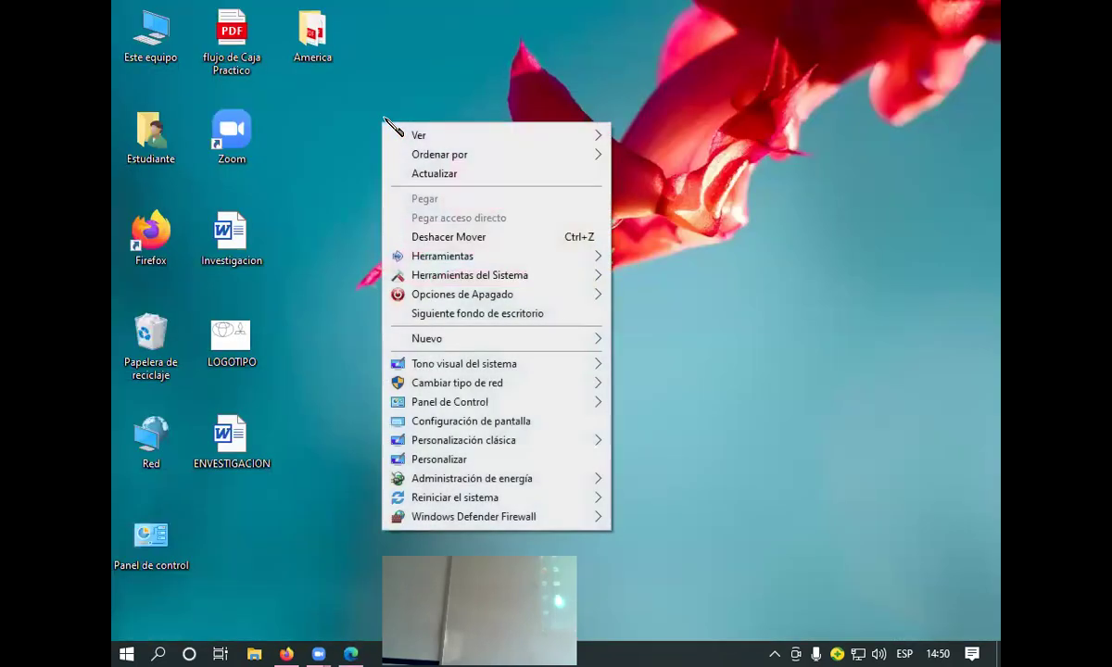
click(440, 458)
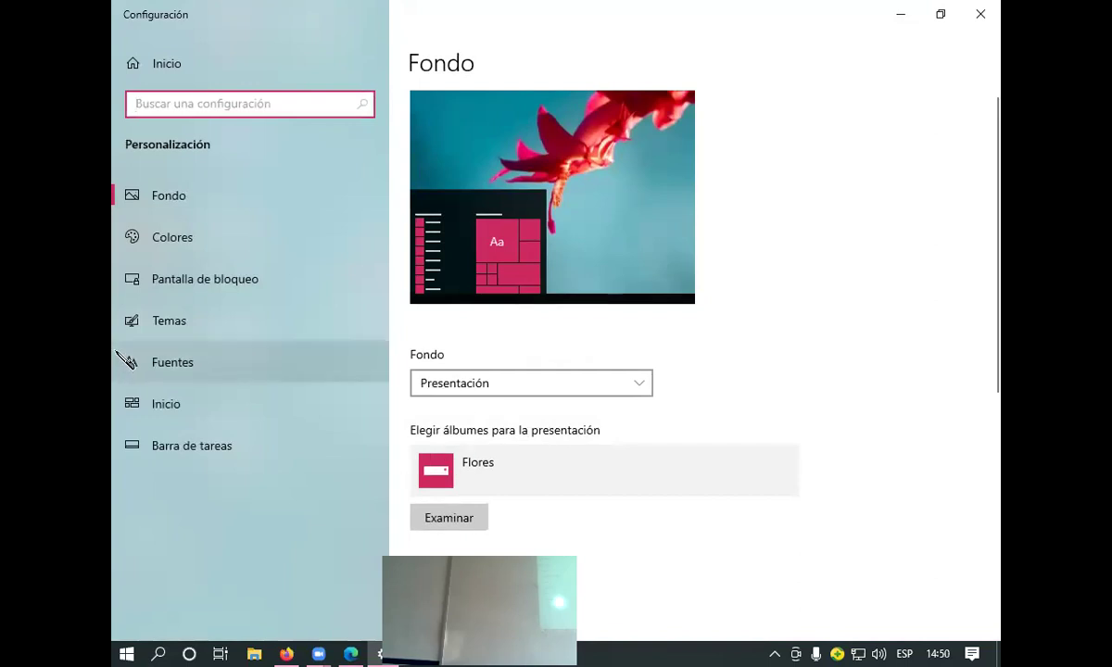
click(219, 324)
scroll(758, 361, down, 3)
scroll(758, 361, down, 5)
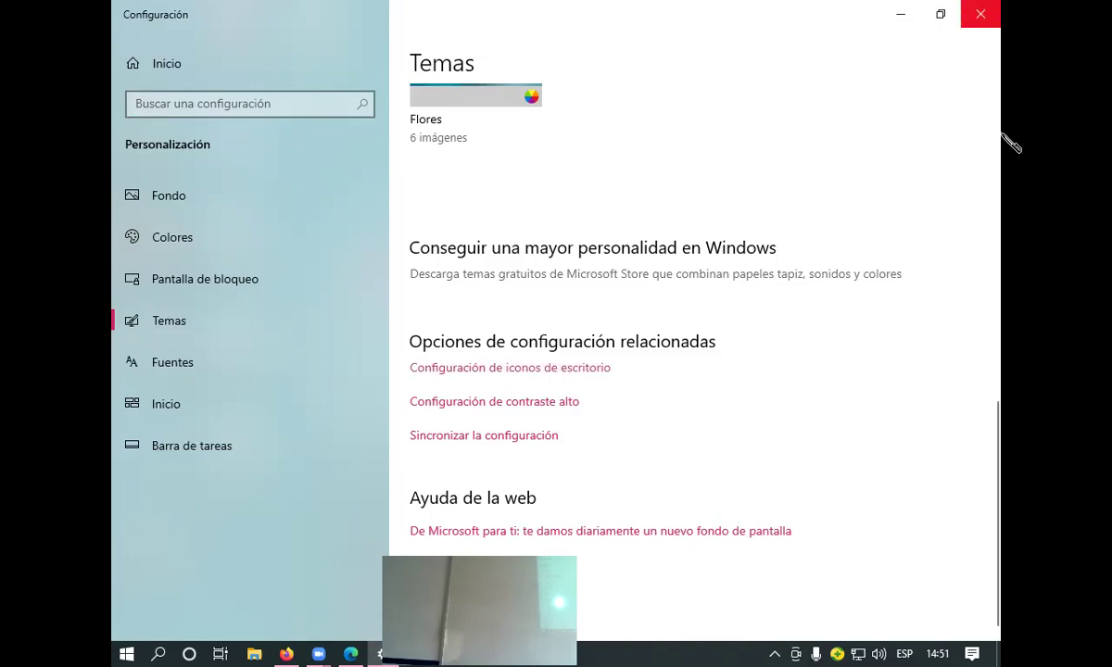
click(981, 14)
Open the current theme's mouse cursor properties from the desktop personalization settings and browse for a cursor file for Selección normal.
right_click(413, 197)
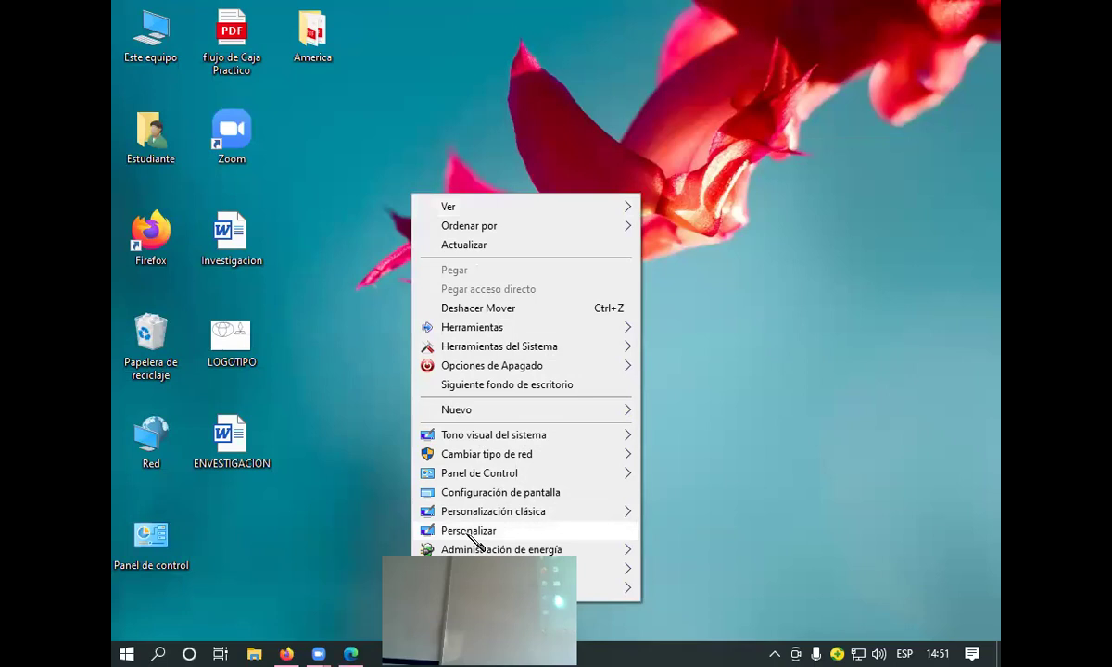
click(468, 533)
scroll(649, 292, down, 2)
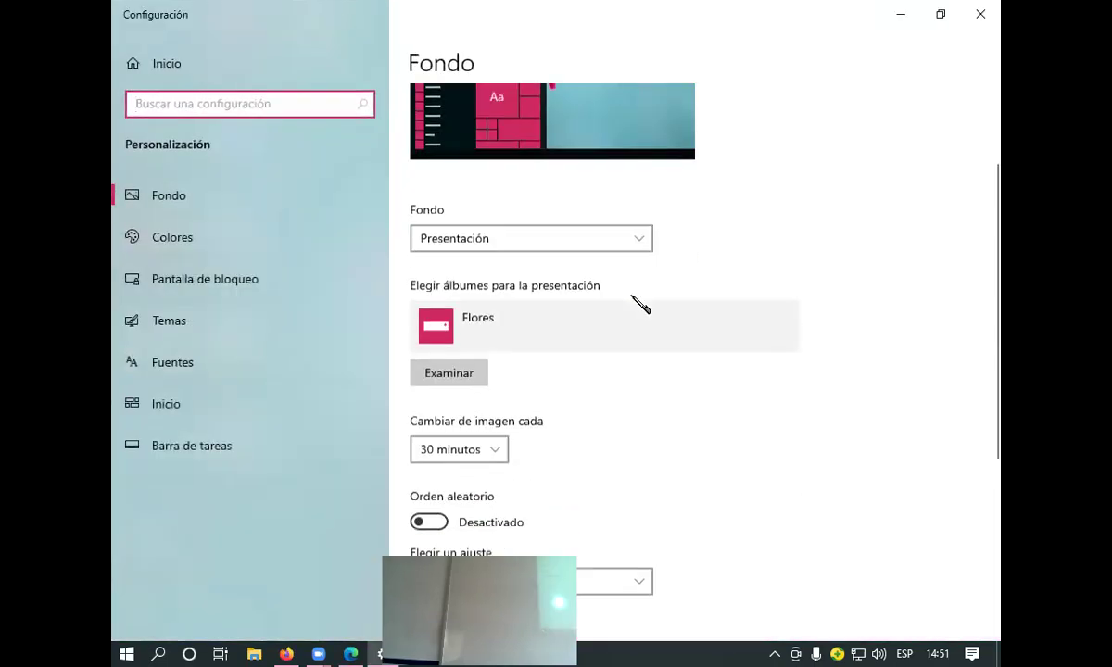
click(168, 320)
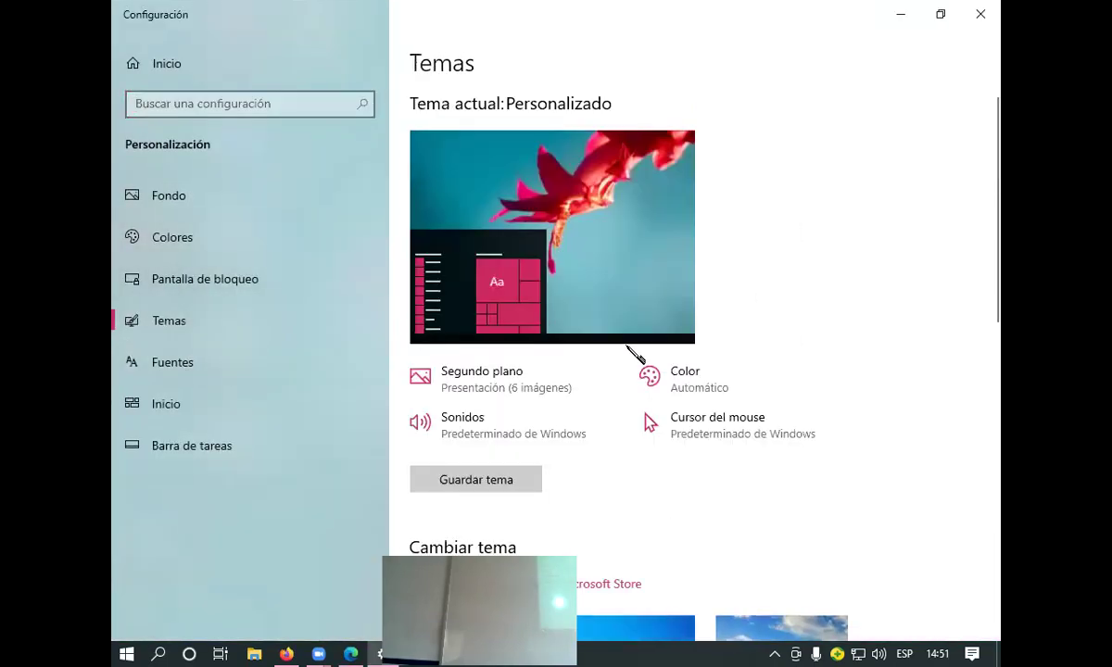
click(708, 428)
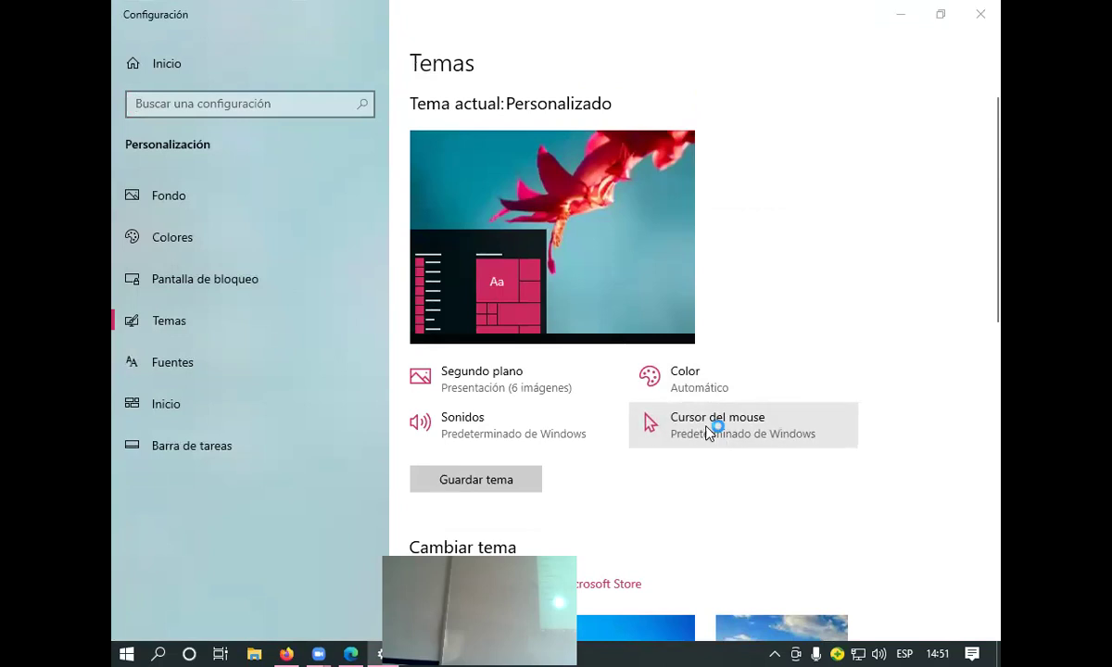
click(428, 345)
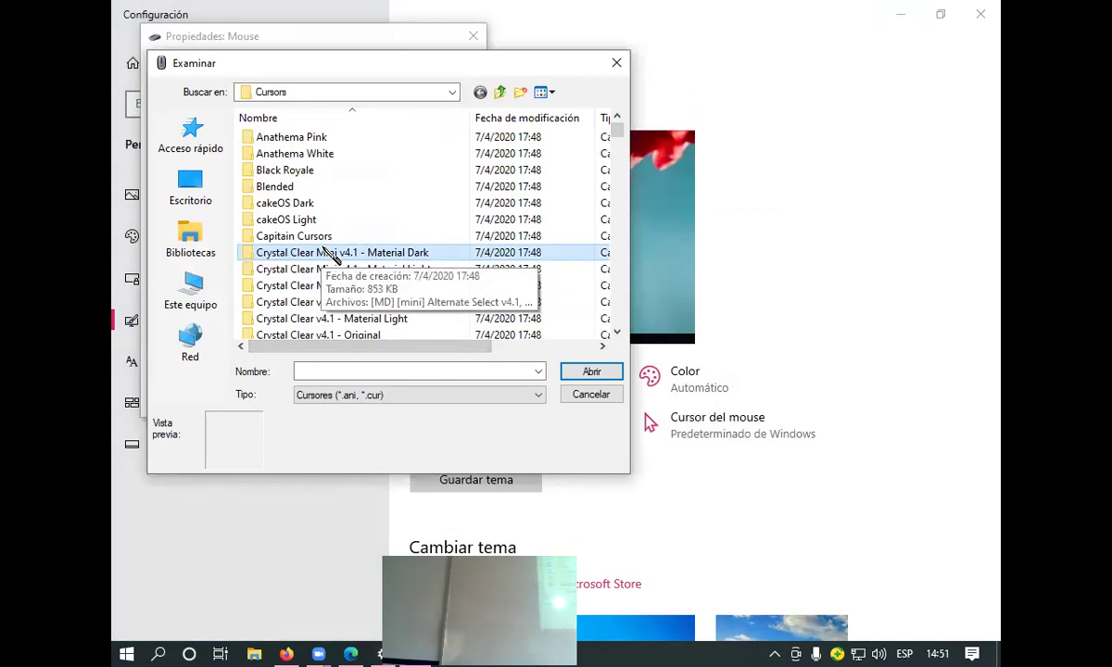
Assign the pen_m cursor to Selección normal, accept the mouse properties and close the settings window.
key(p)
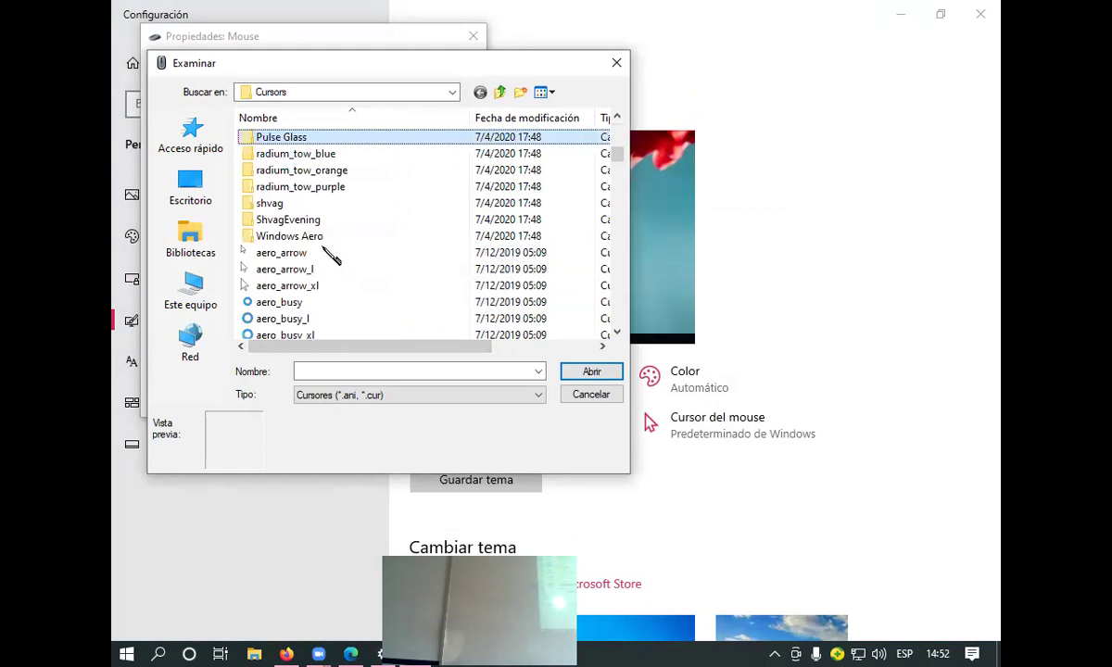
text(pen_i)
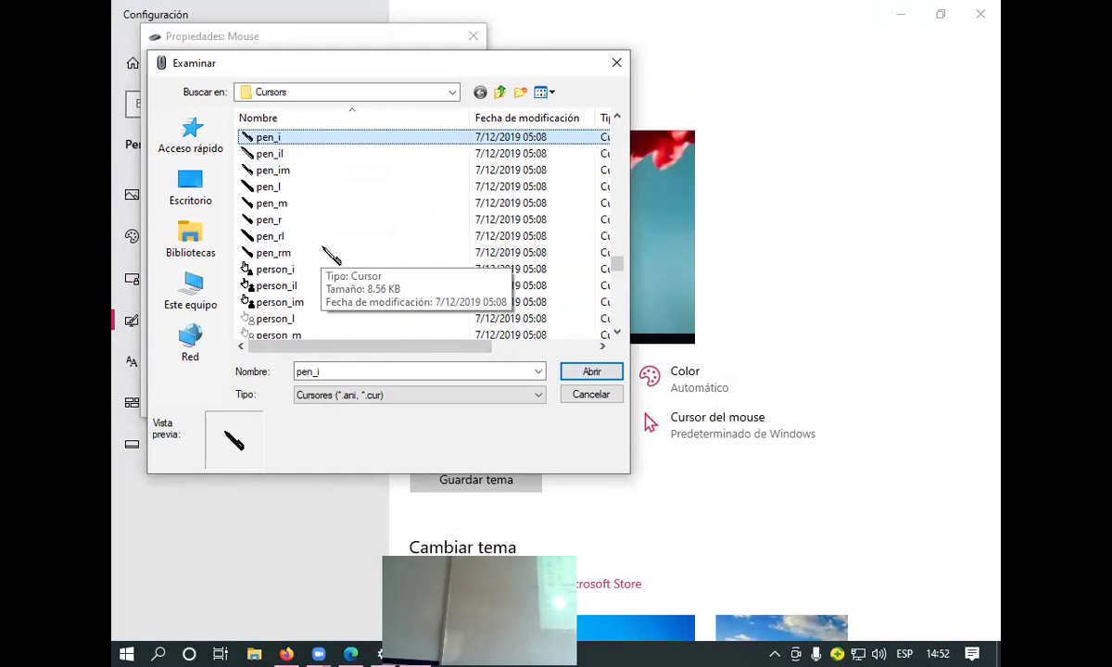
click(293, 210)
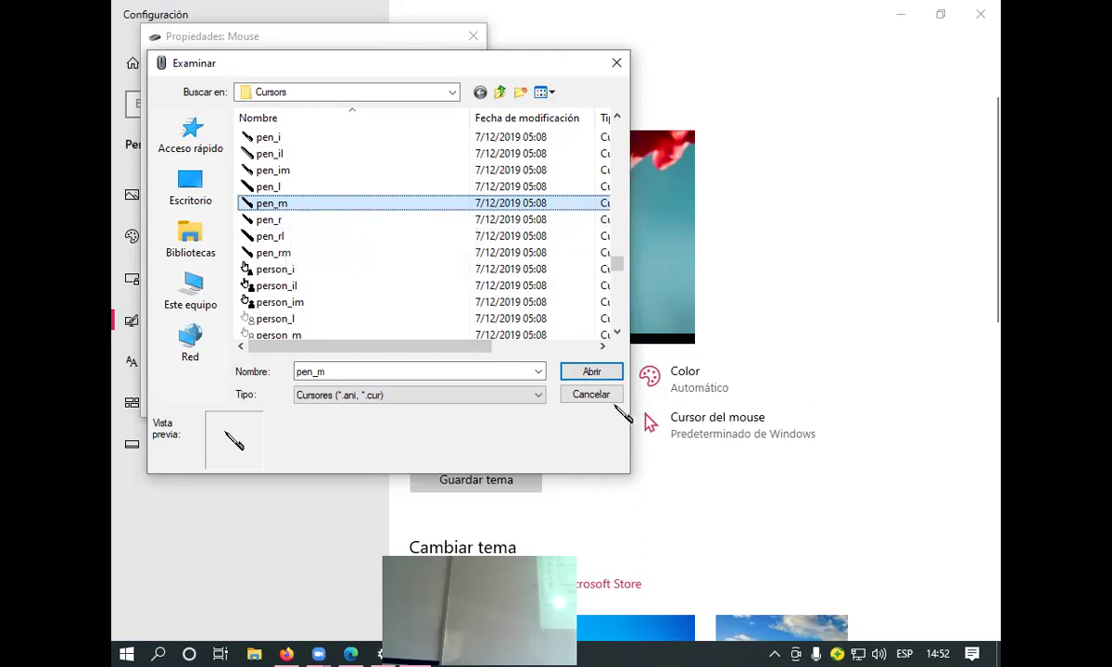
click(598, 374)
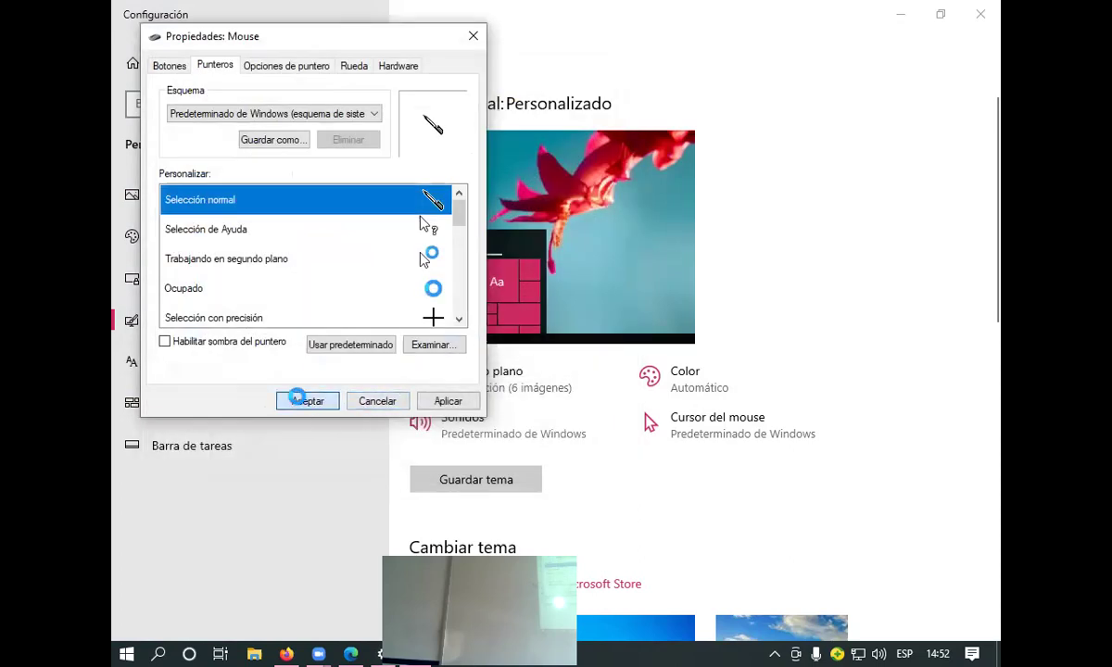
click(301, 399)
click(981, 14)
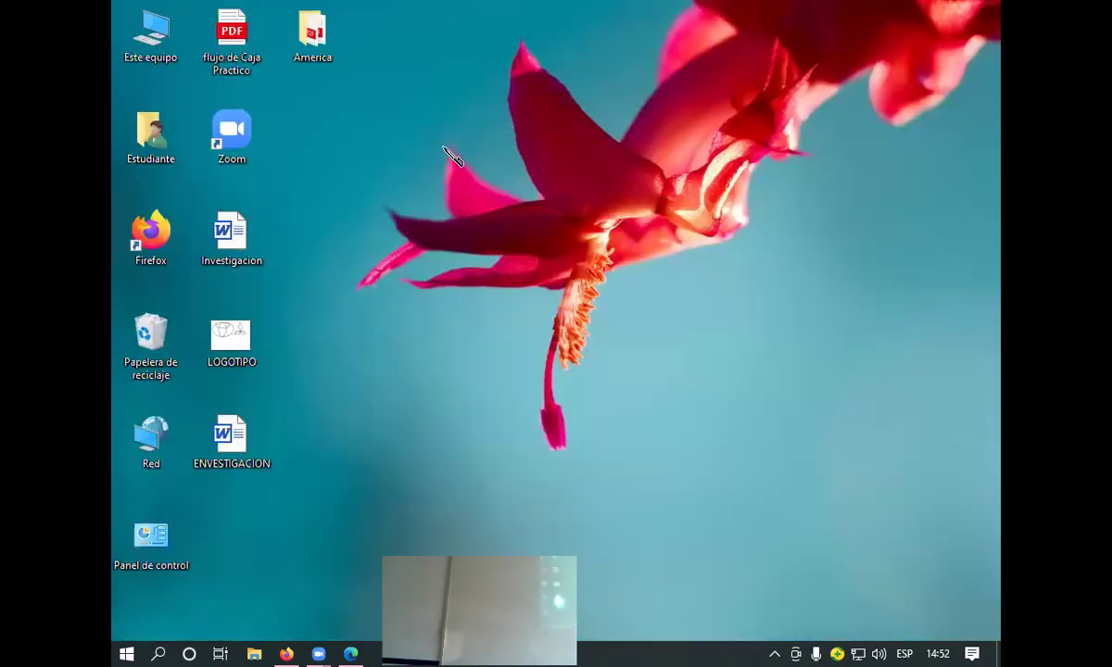
Move the Este equipo desktop icon to the free spot beside the Investigacion document.
right_click(444, 146)
click(151, 37)
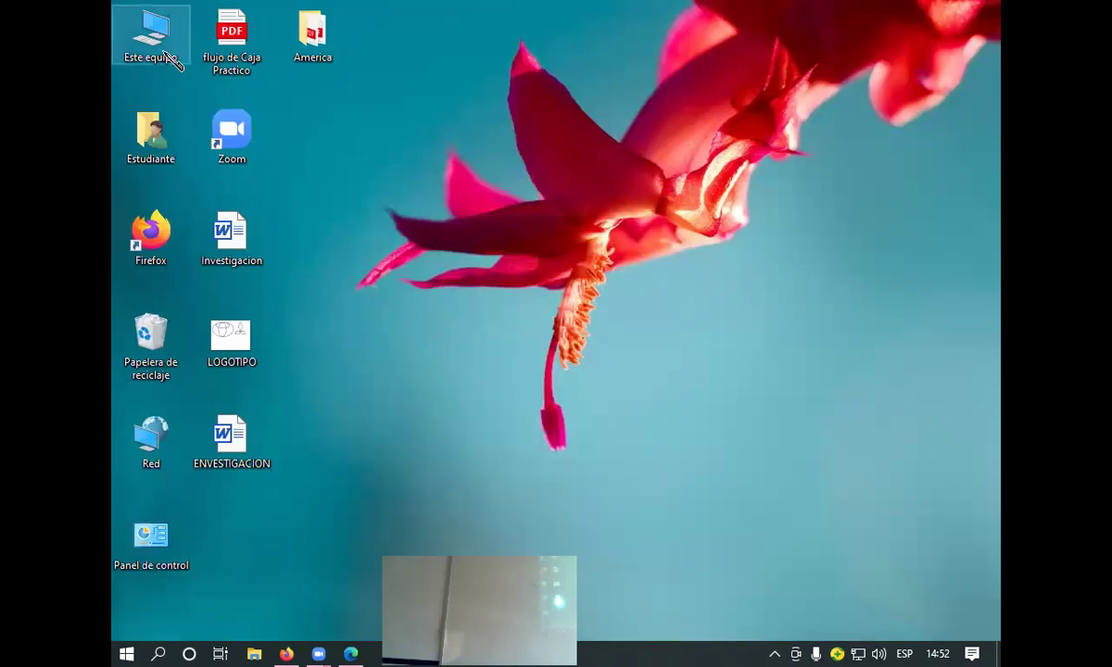
drag(151, 37, 412, 397)
drag(391, 450, 312, 244)
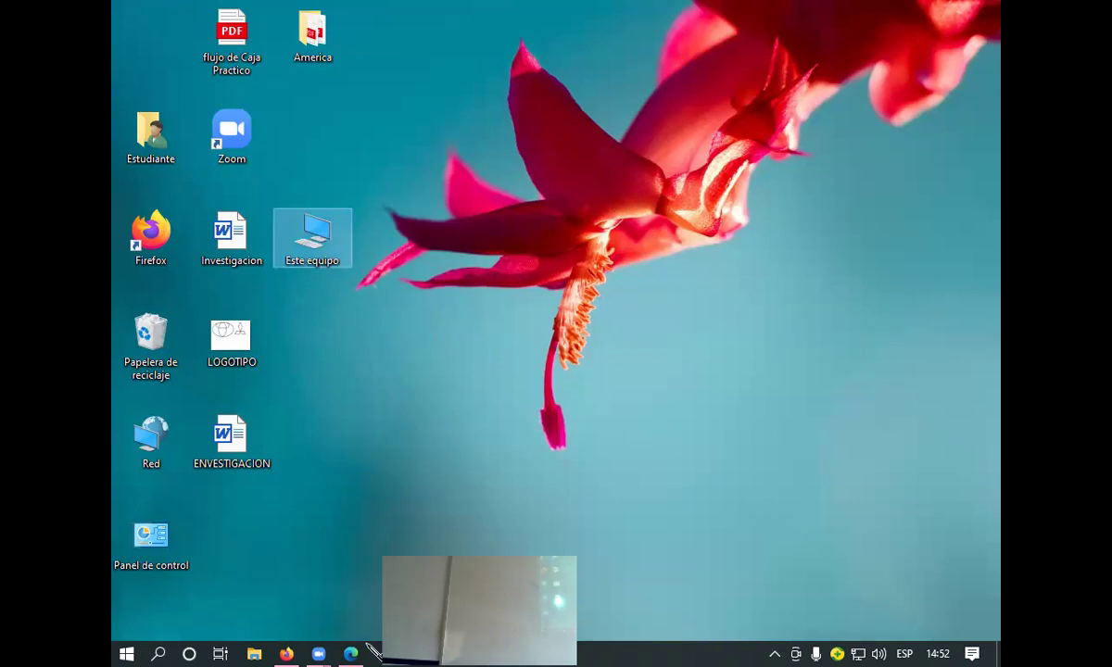
Check in the practice sheet which icon exercise 5 asks for Este Equipo, clear the text highlight and minimize the sheet.
mouse_move(351, 651)
click(350, 607)
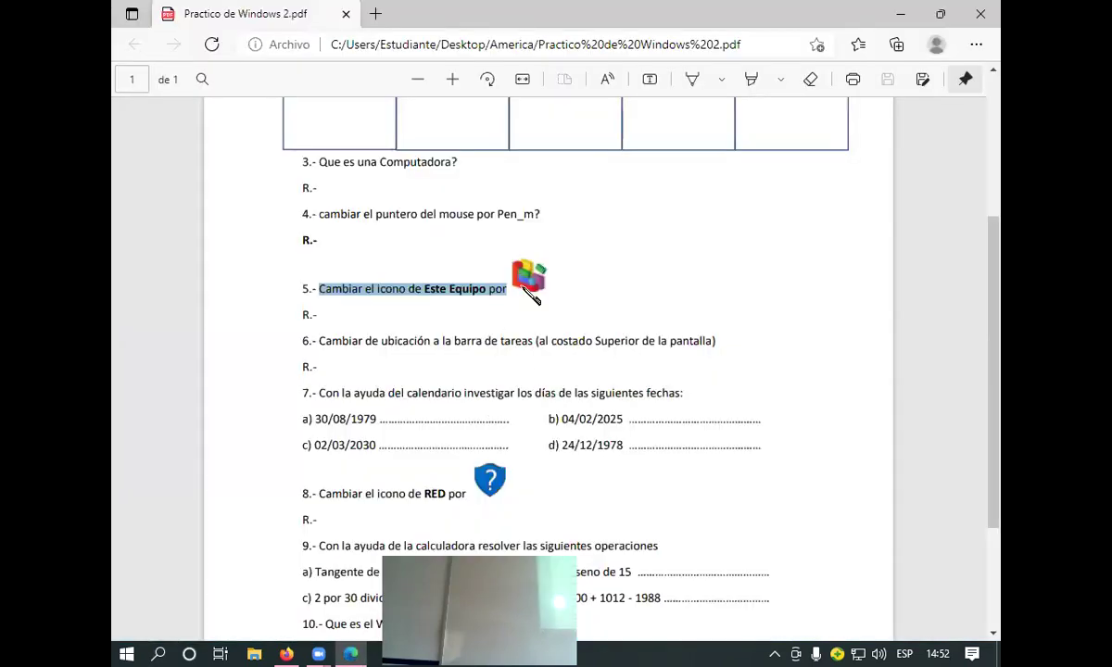
click(492, 263)
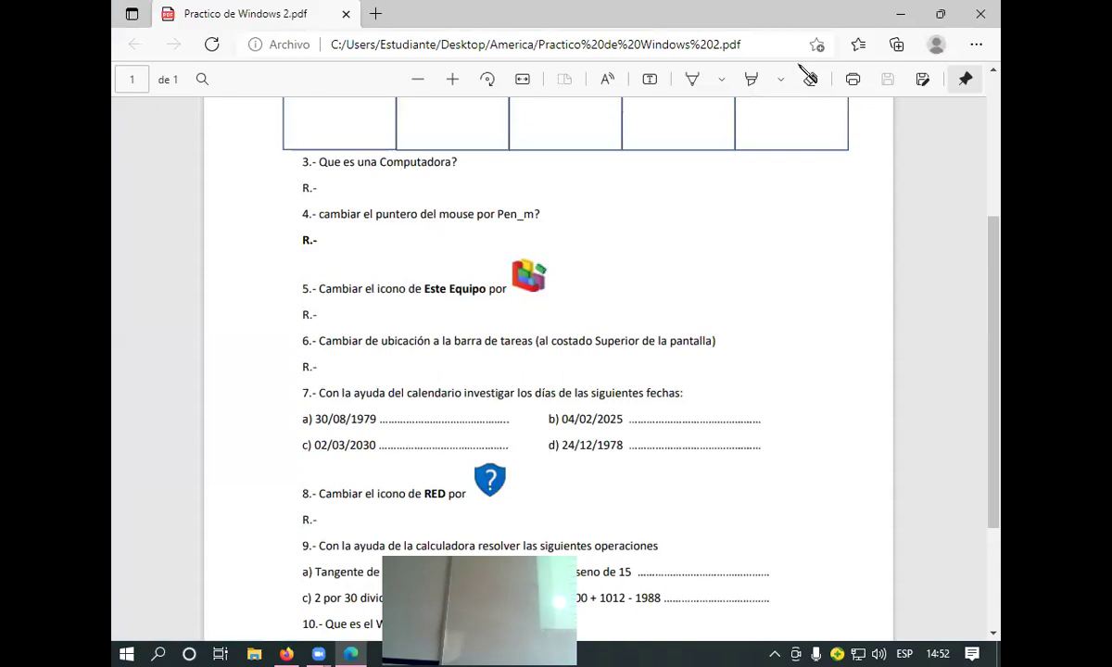
click(900, 14)
Open the desktop icon settings from the Temas page of the personalization settings.
right_click(416, 126)
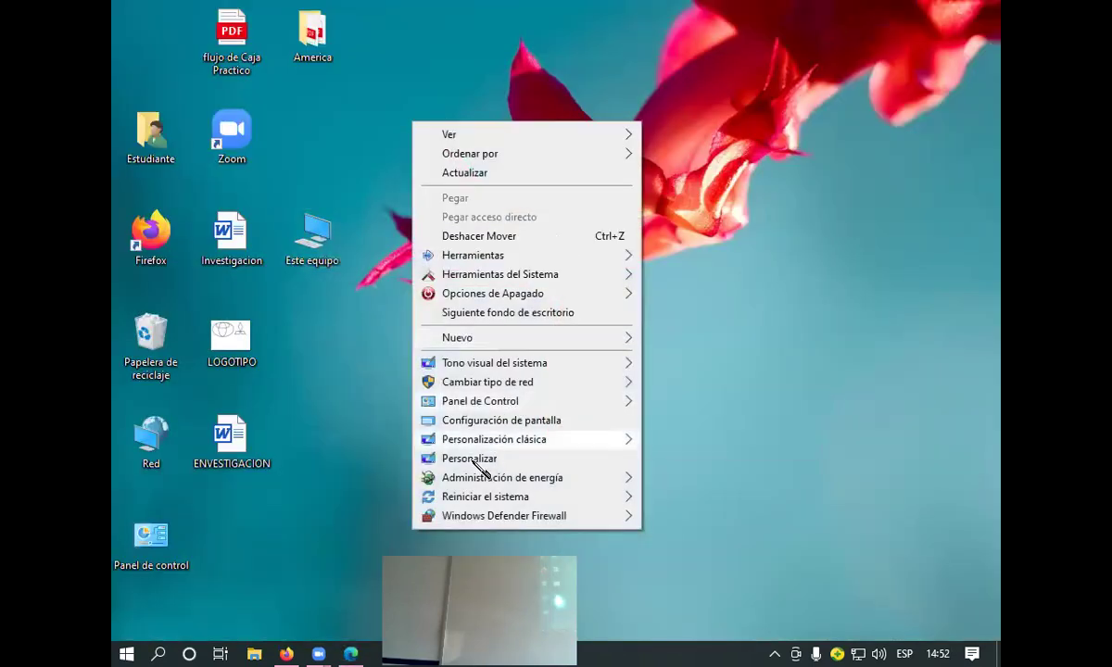
click(473, 460)
click(221, 335)
scroll(652, 397, down, 5)
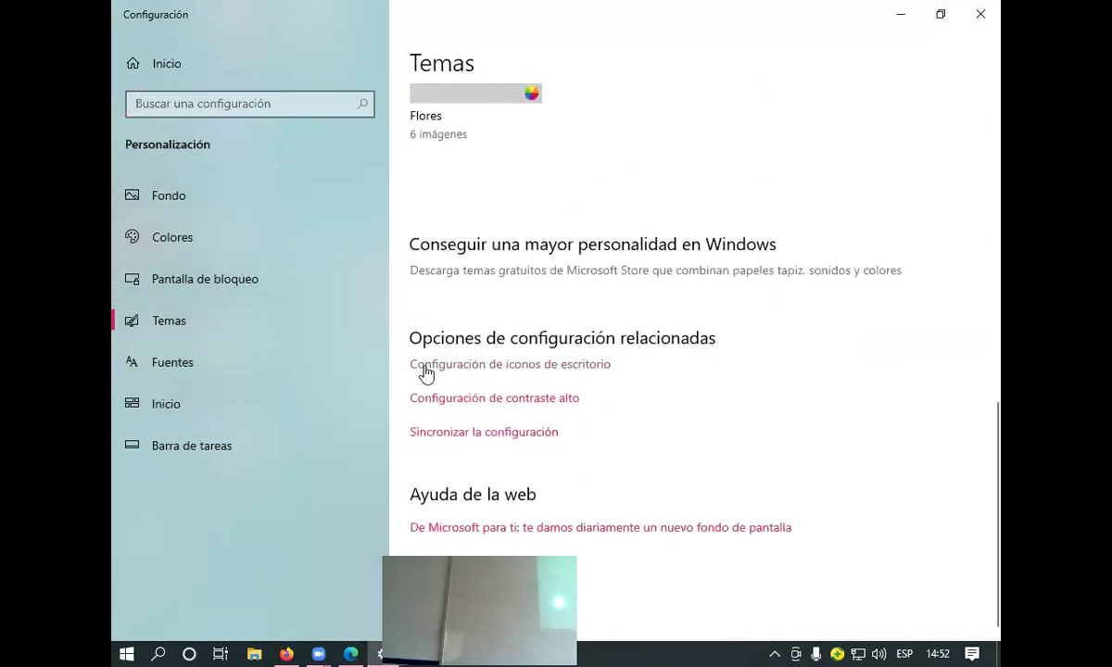
click(499, 369)
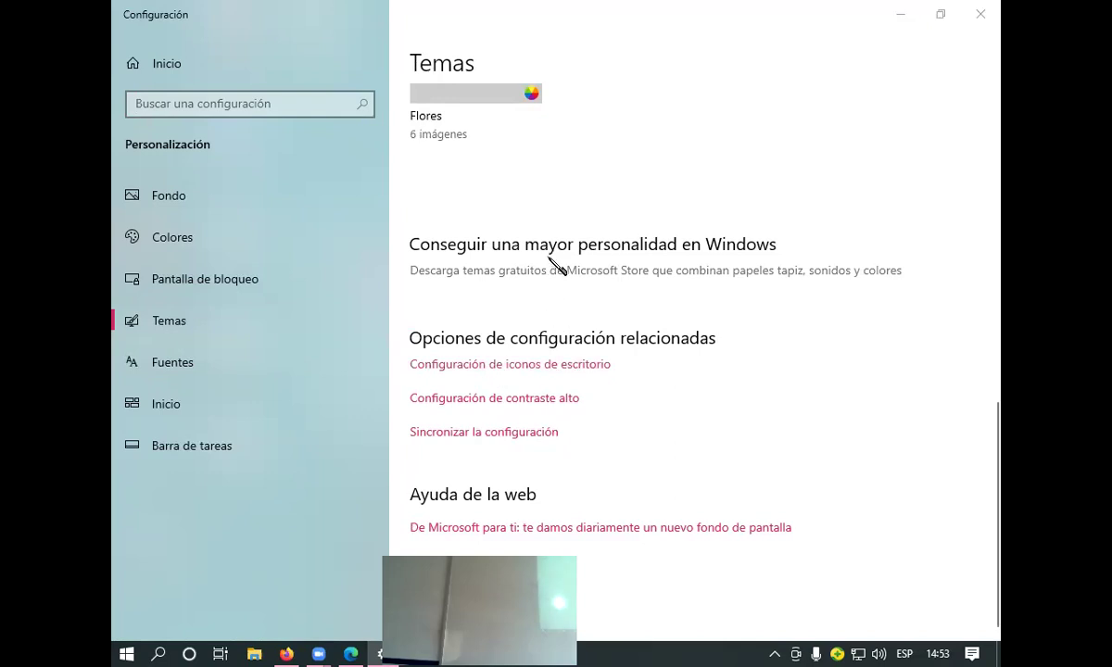
Change the Este equipo icon to the multicoloured blocks icon from imageres.dll and accept the desktop icon settings.
click(234, 227)
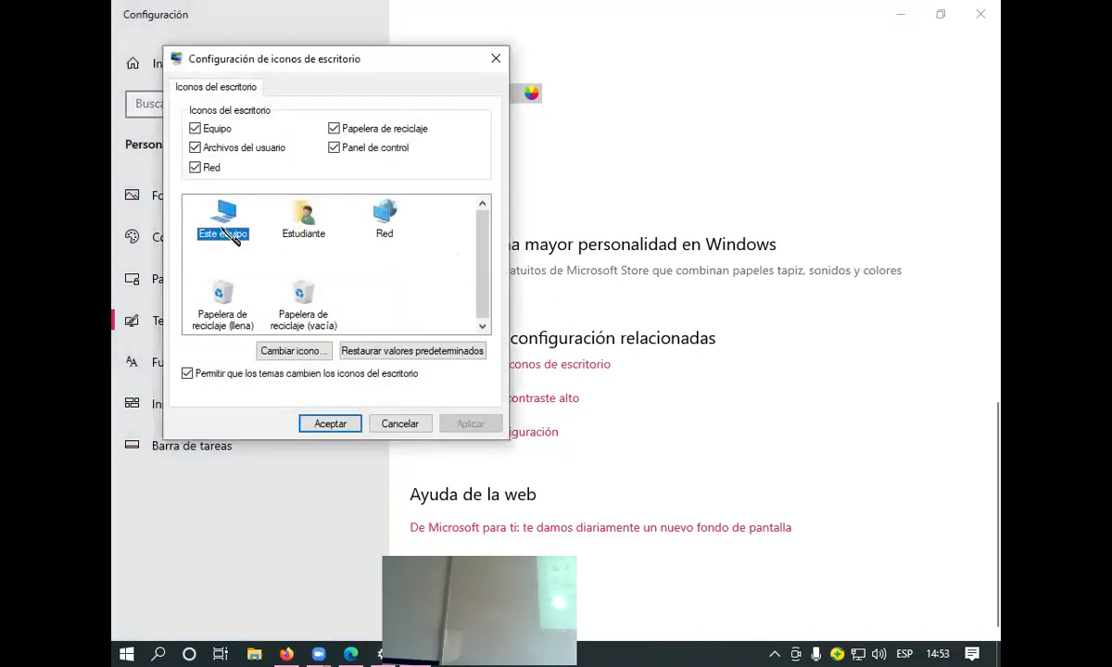
click(297, 354)
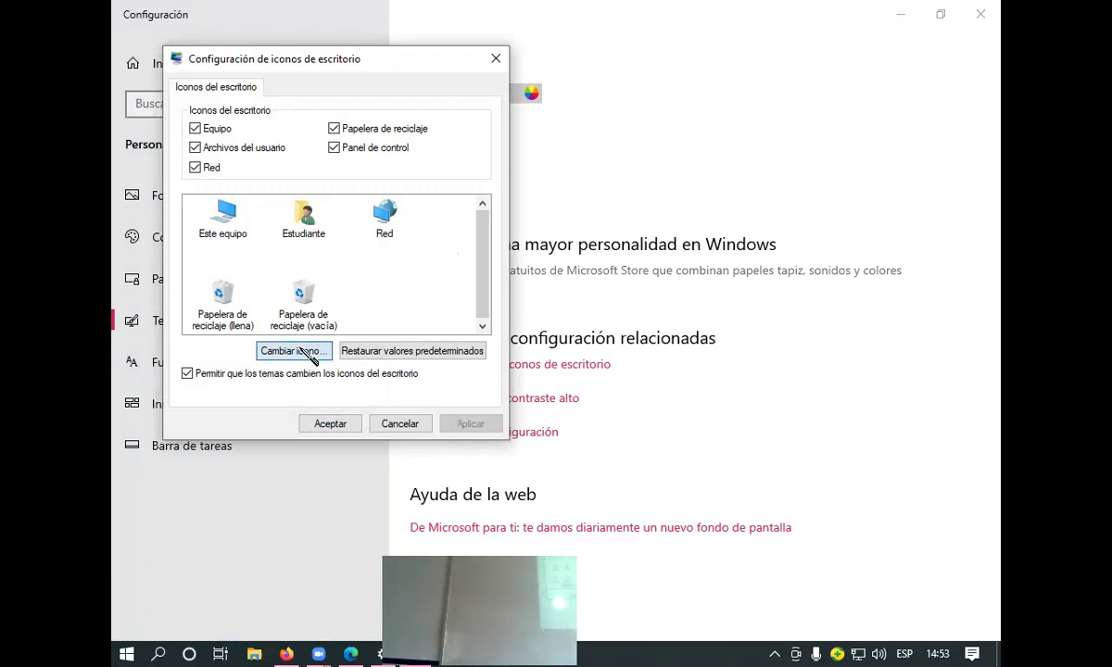
click(437, 319)
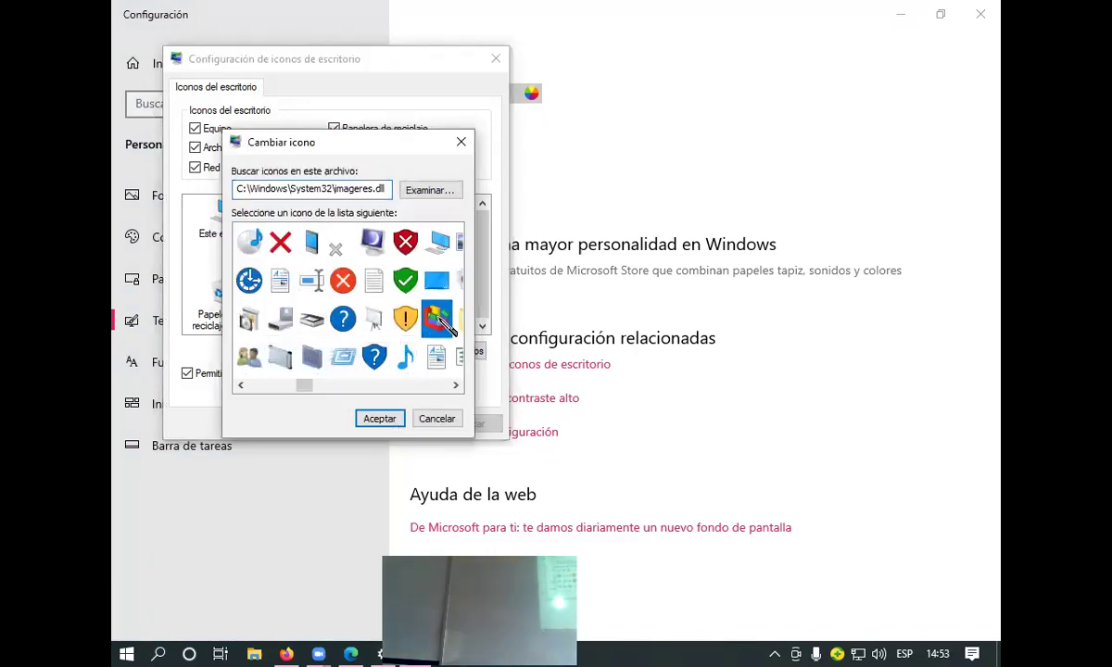
click(371, 418)
click(356, 423)
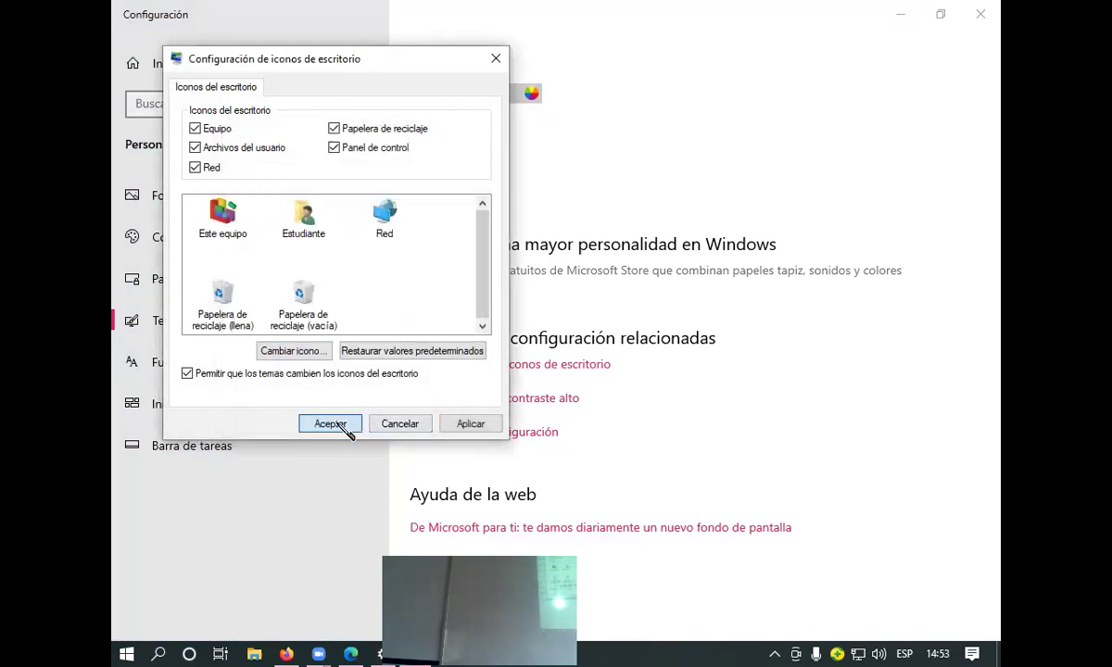
Return to the desktop and move the Este equipo icon directly below the America folder.
click(899, 14)
drag(301, 220, 350, 375)
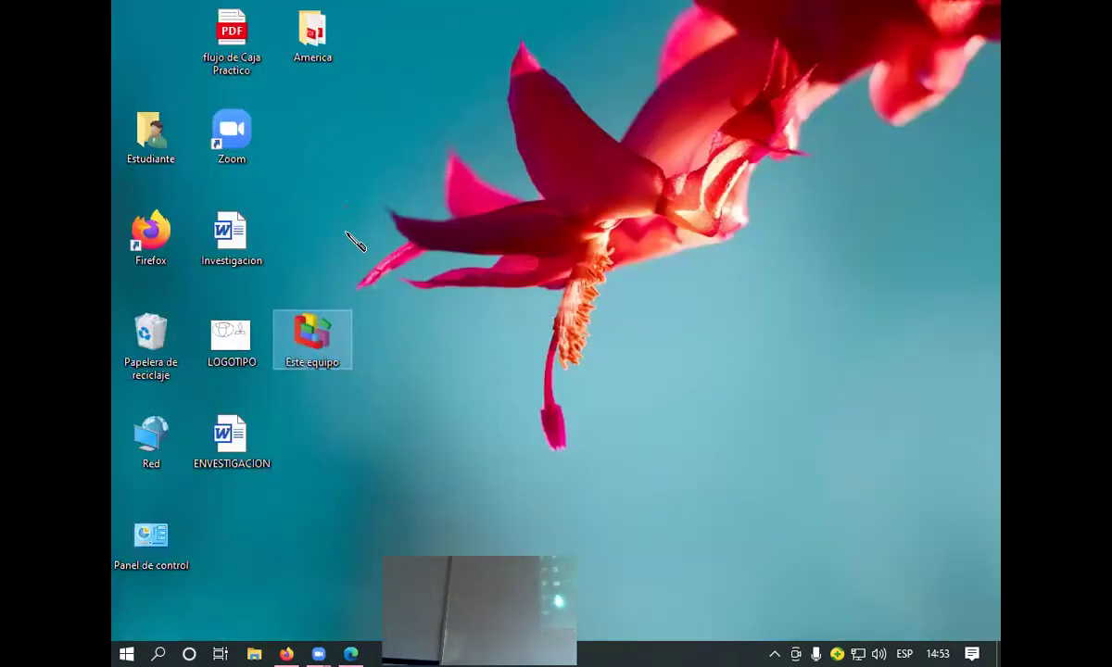
drag(304, 334, 334, 160)
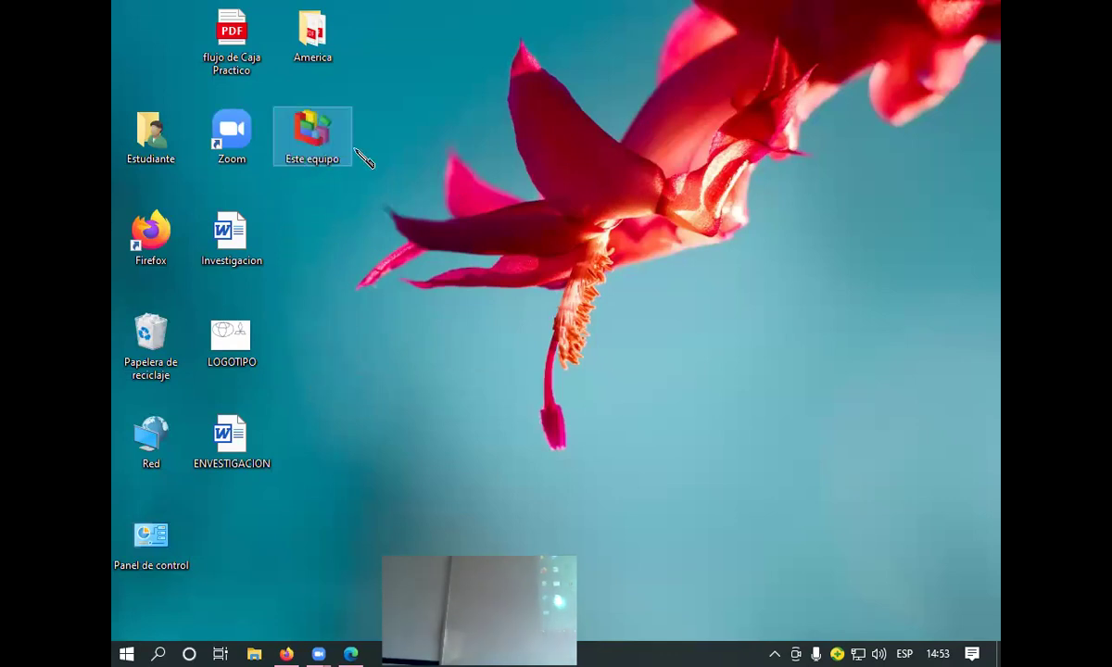
Reopen the desktop icon settings from the Temas page to go through the icon change again.
right_click(408, 108)
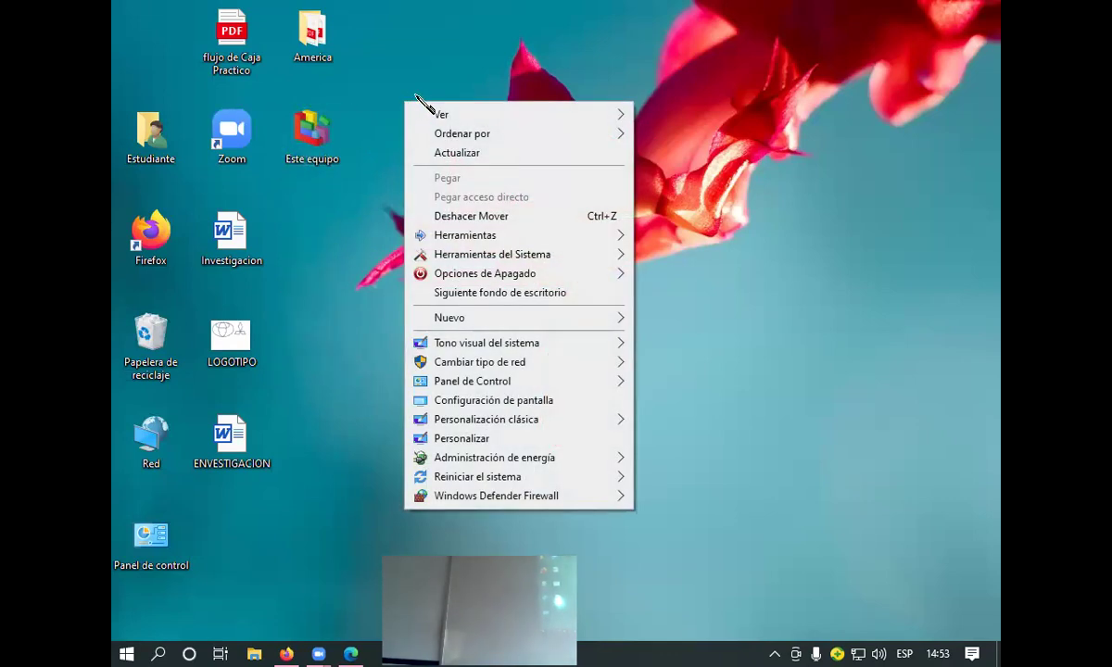
click(461, 438)
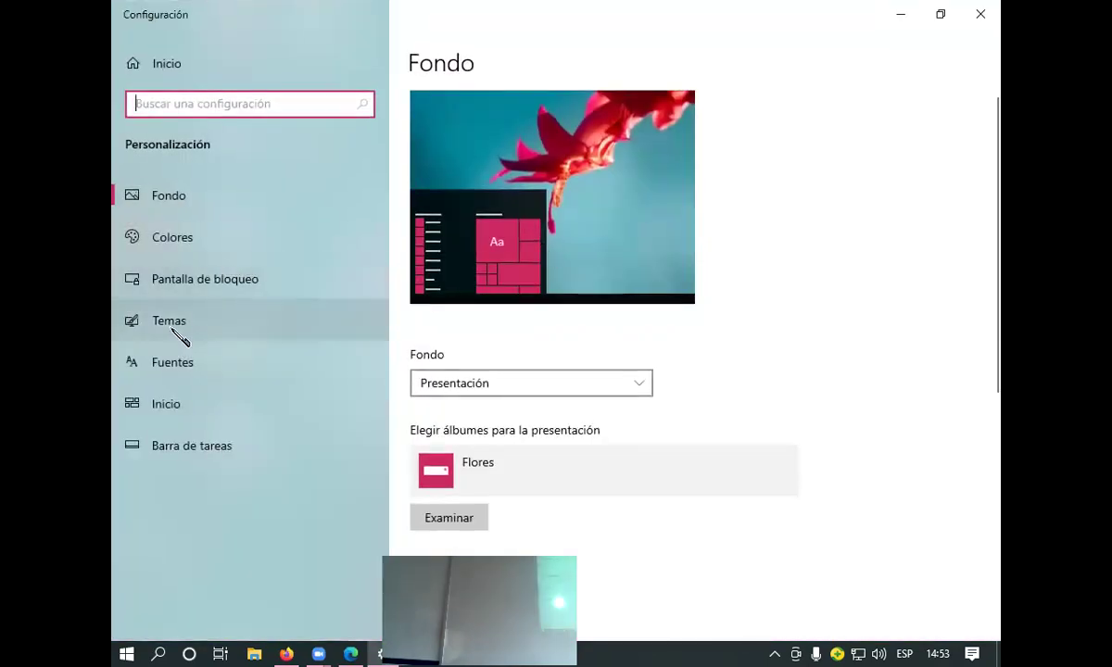
click(214, 332)
scroll(703, 335, down, 2)
scroll(708, 338, down, 6)
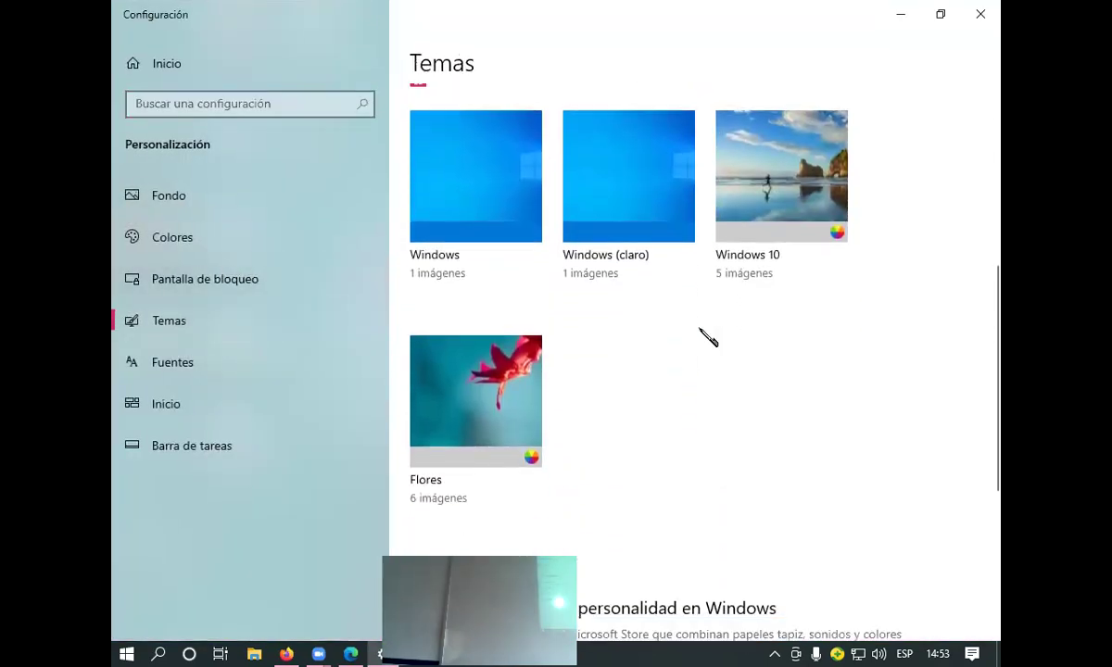
click(516, 371)
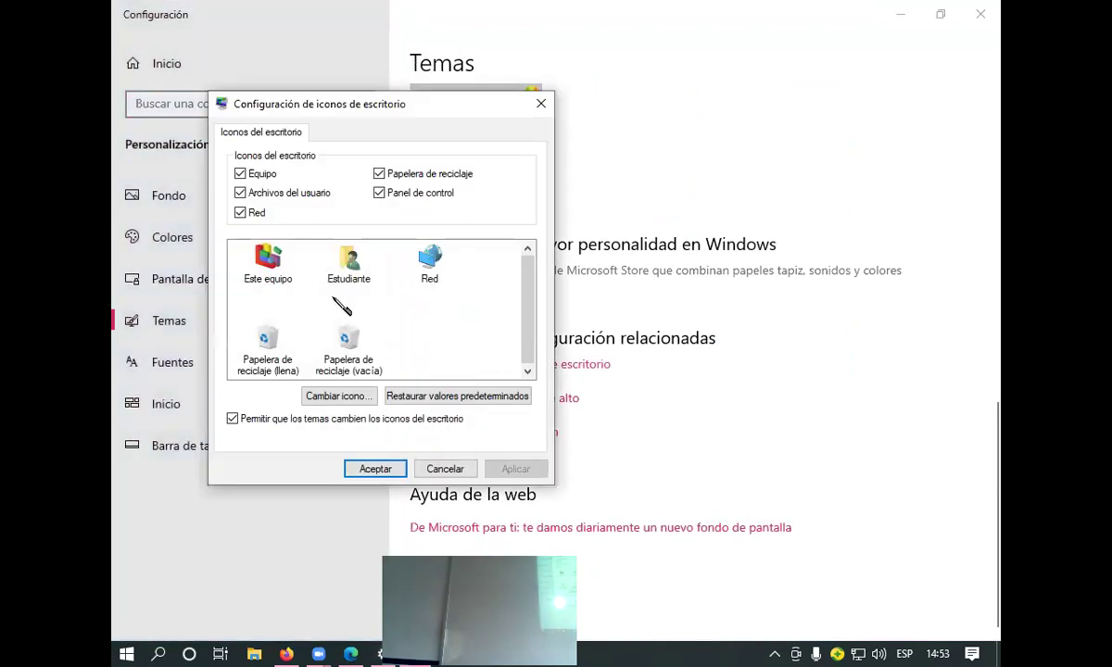
Reassign the multicoloured blocks icon from imageres.dll to Este equipo, accept the settings and return to the desktop.
click(262, 261)
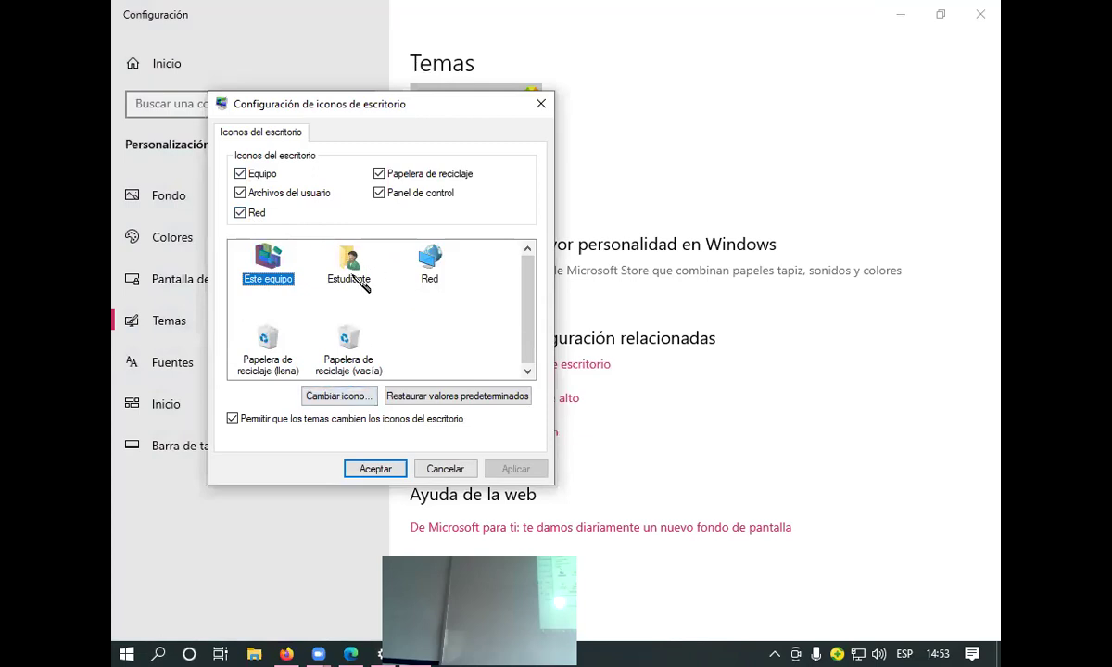
click(329, 258)
click(400, 255)
click(339, 277)
click(263, 256)
click(313, 397)
click(481, 356)
click(425, 464)
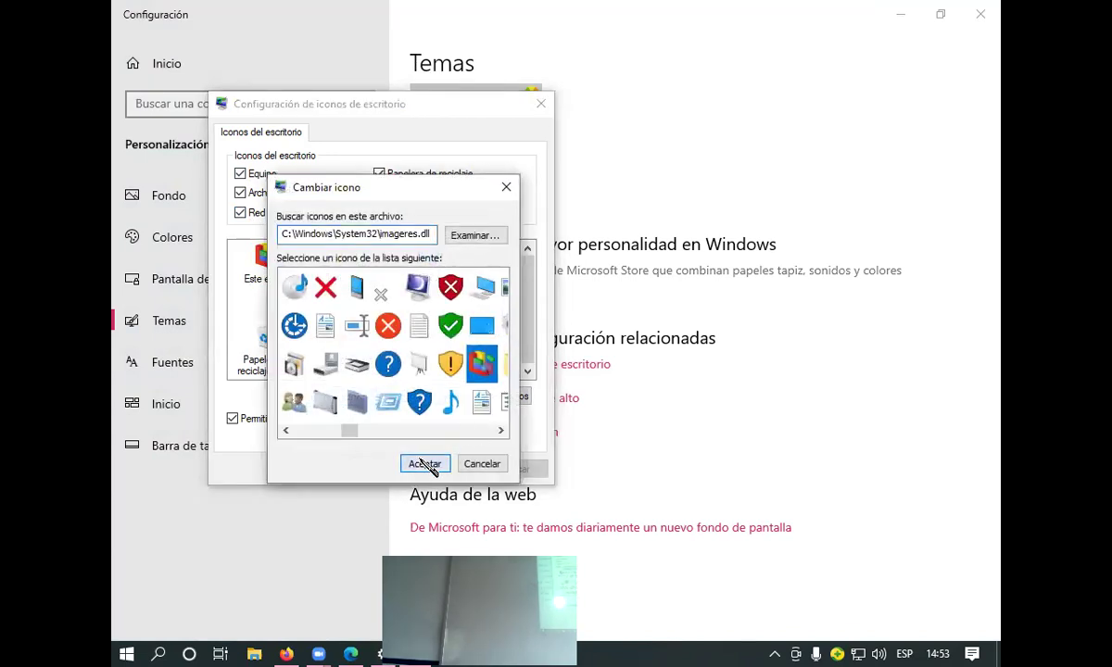
click(376, 465)
click(899, 14)
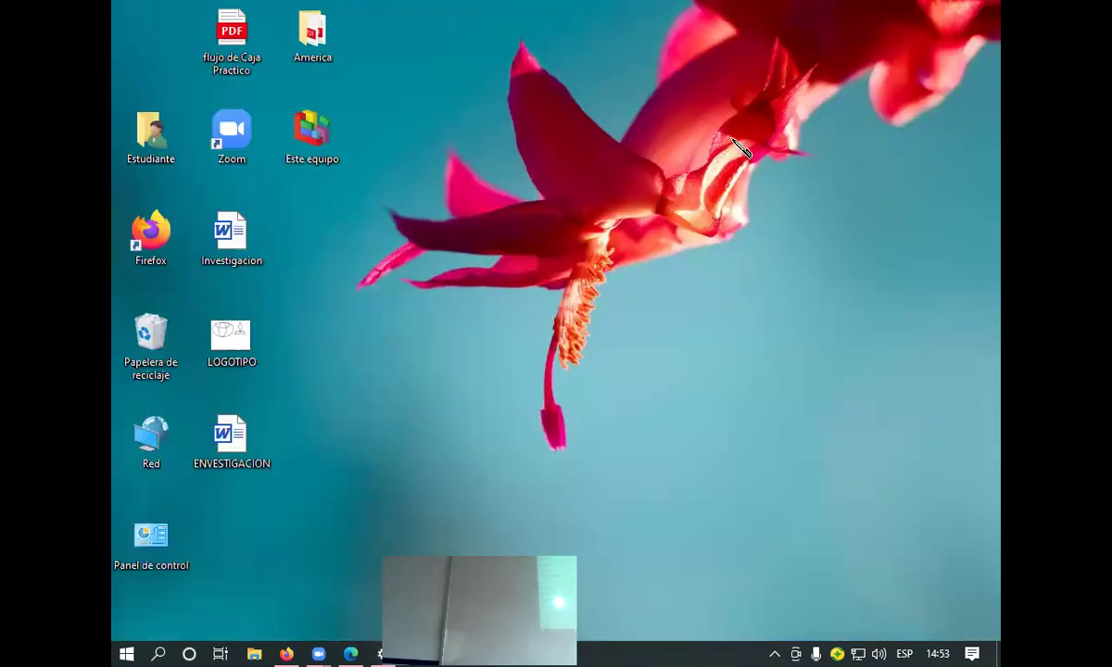
Reopen the practice sheet, highlight exercise 6 about relocating the taskbar, and open the taskbar settings at its on-screen location option.
click(353, 653)
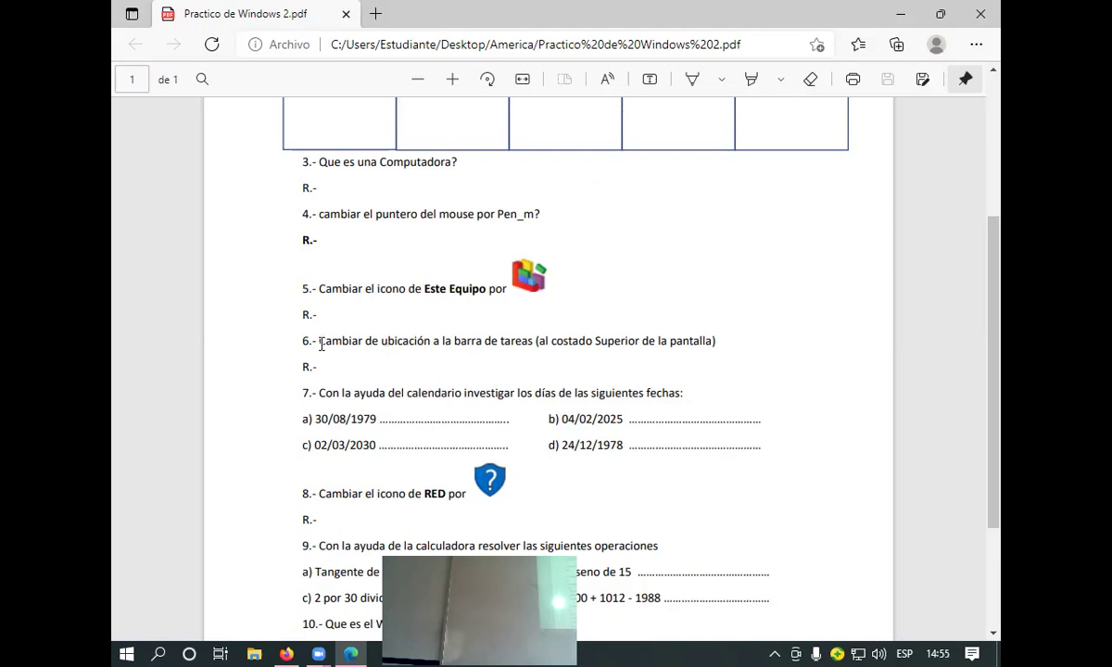
drag(320, 343, 789, 330)
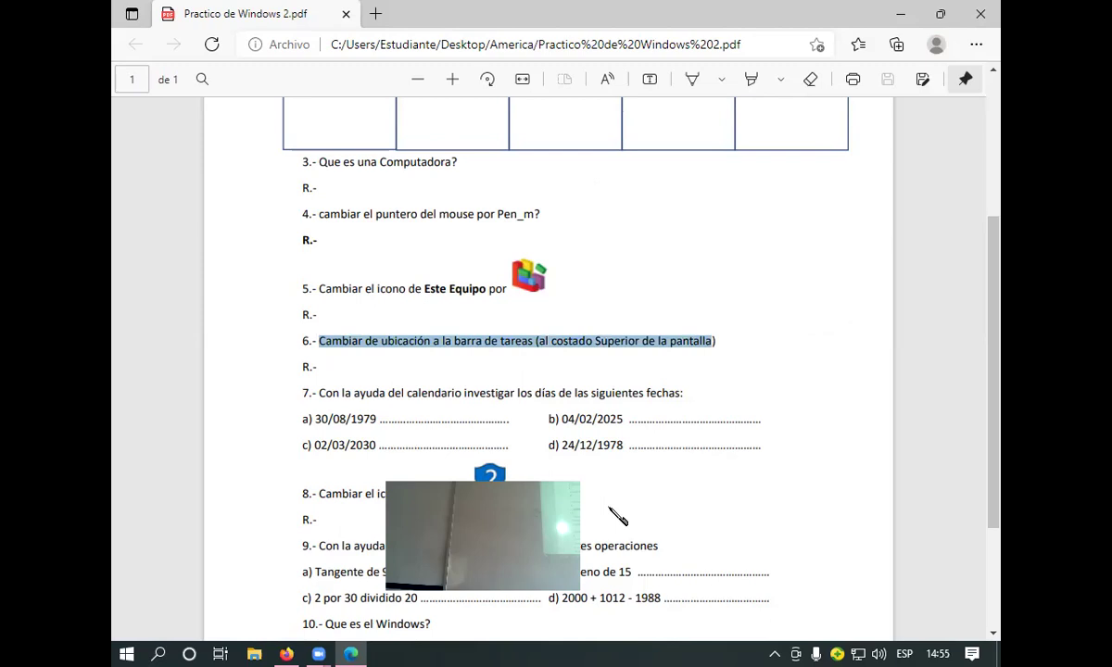
right_click(421, 653)
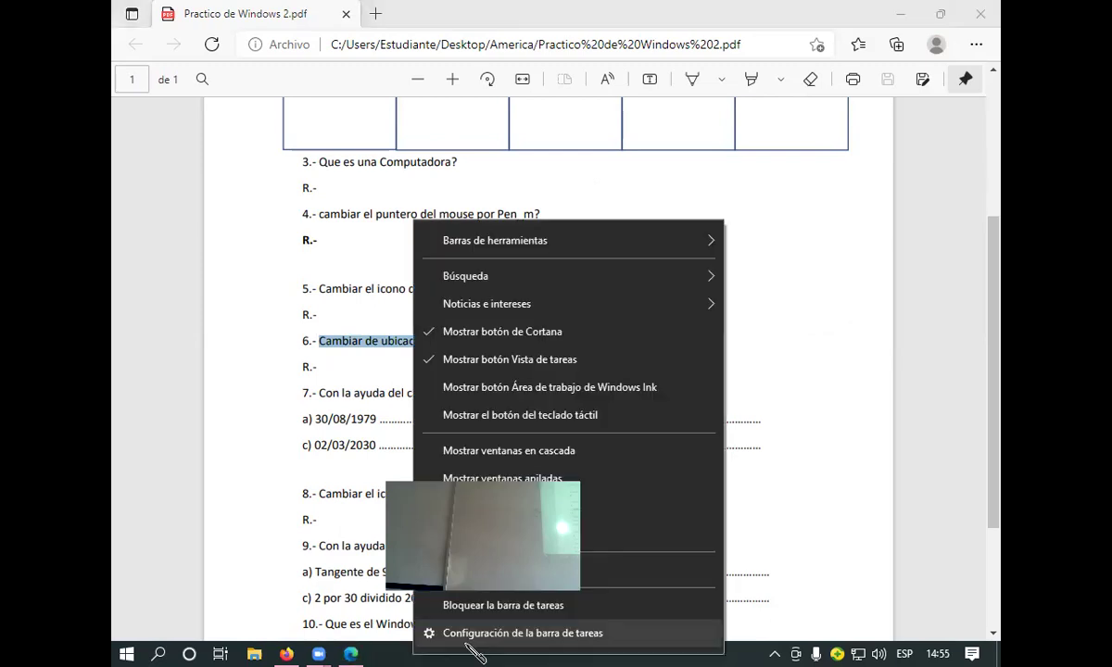
click(517, 636)
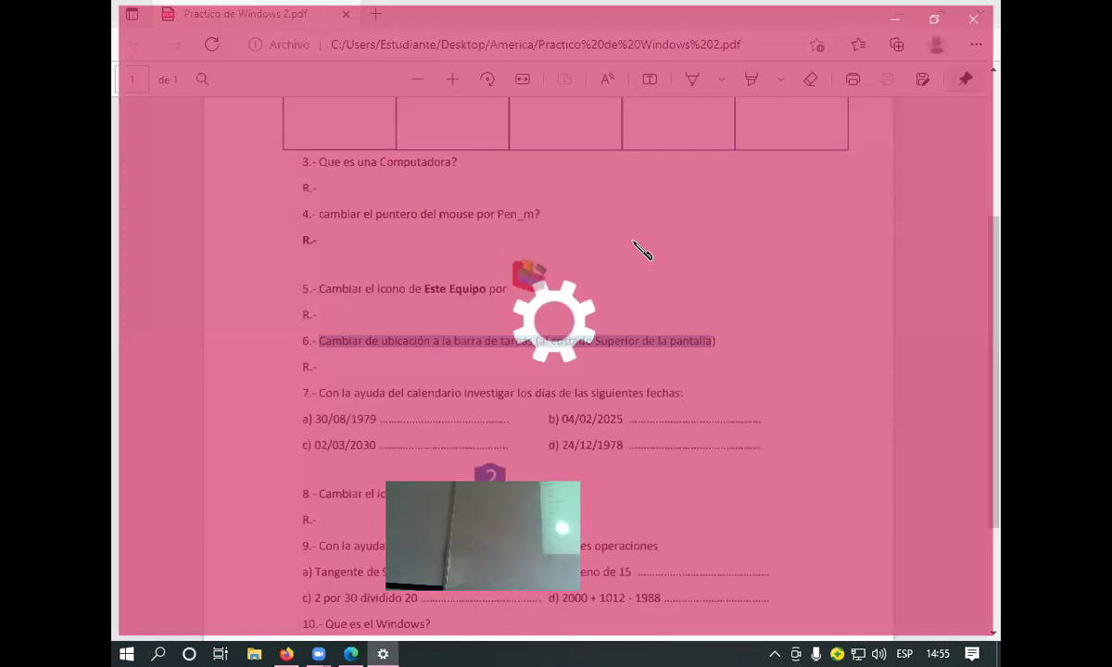
scroll(638, 248, down, 10)
scroll(583, 259, up, 5)
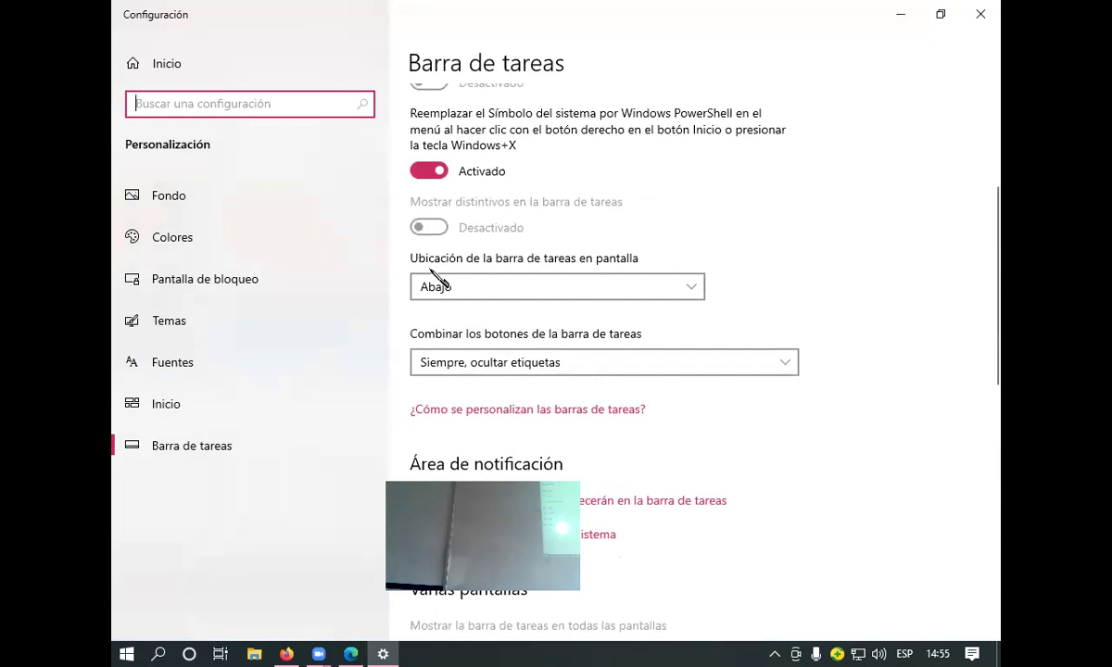
Review the taskbar location choices, recheck exercise 6 in the sheet, and set the taskbar location to Arriba.
click(491, 288)
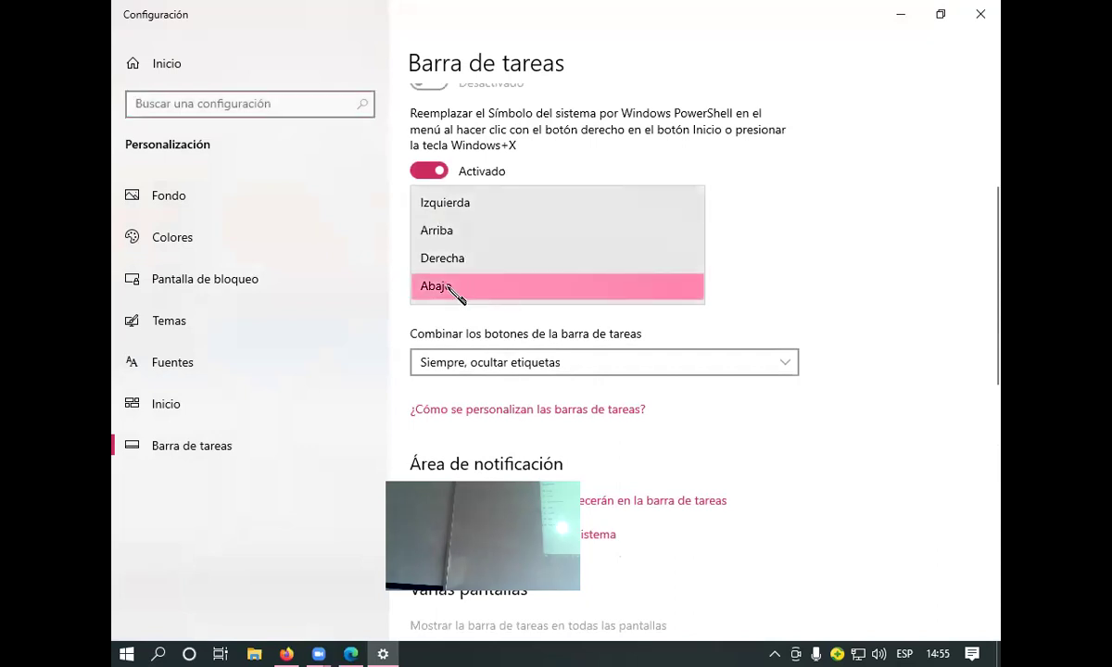
click(727, 256)
click(479, 289)
click(464, 290)
click(481, 289)
click(468, 291)
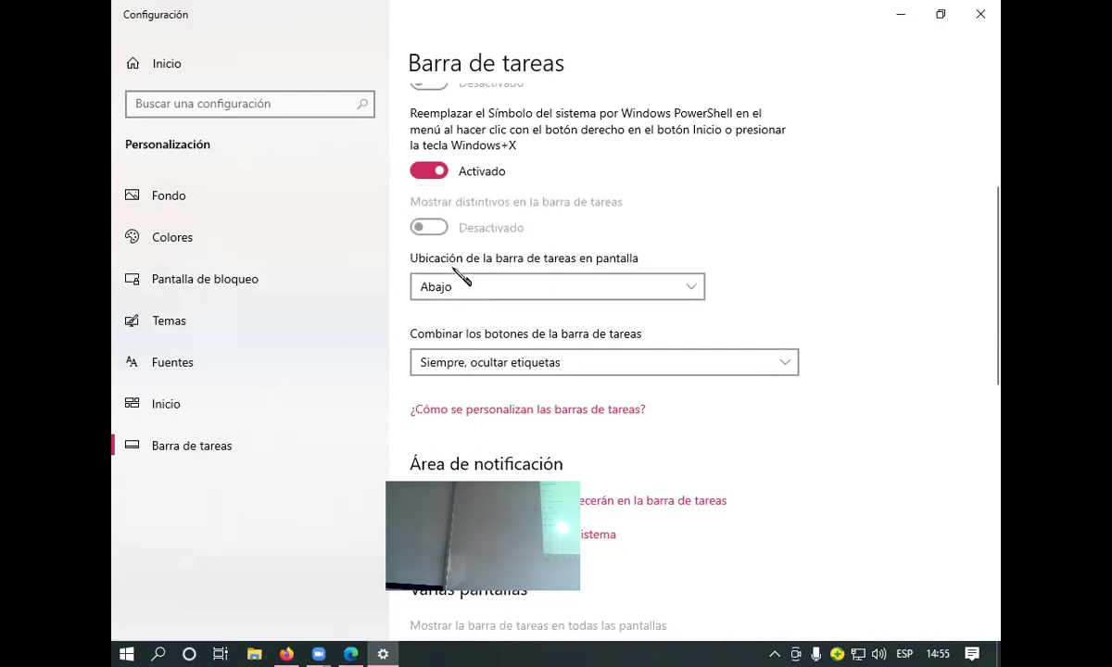
click(462, 283)
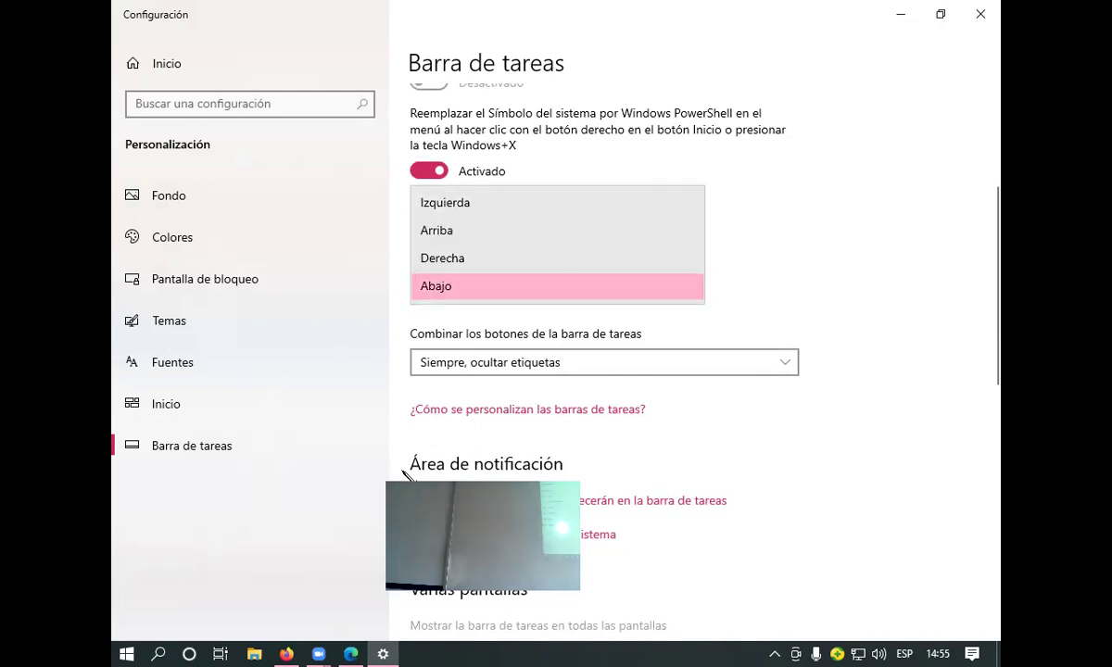
click(351, 653)
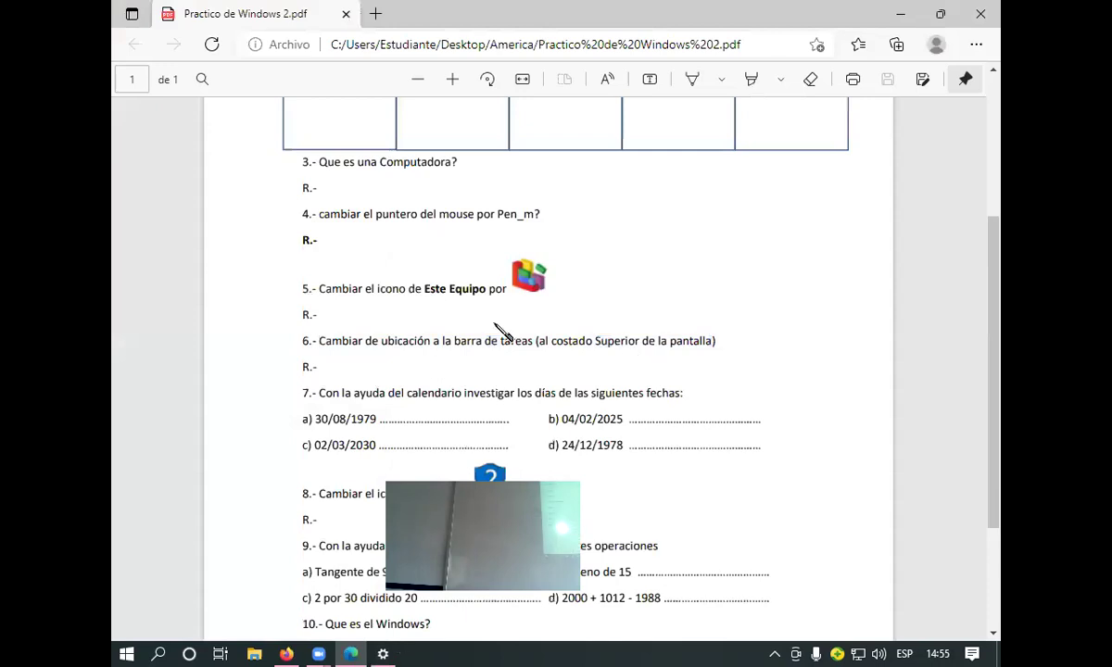
key(alt+Tab)
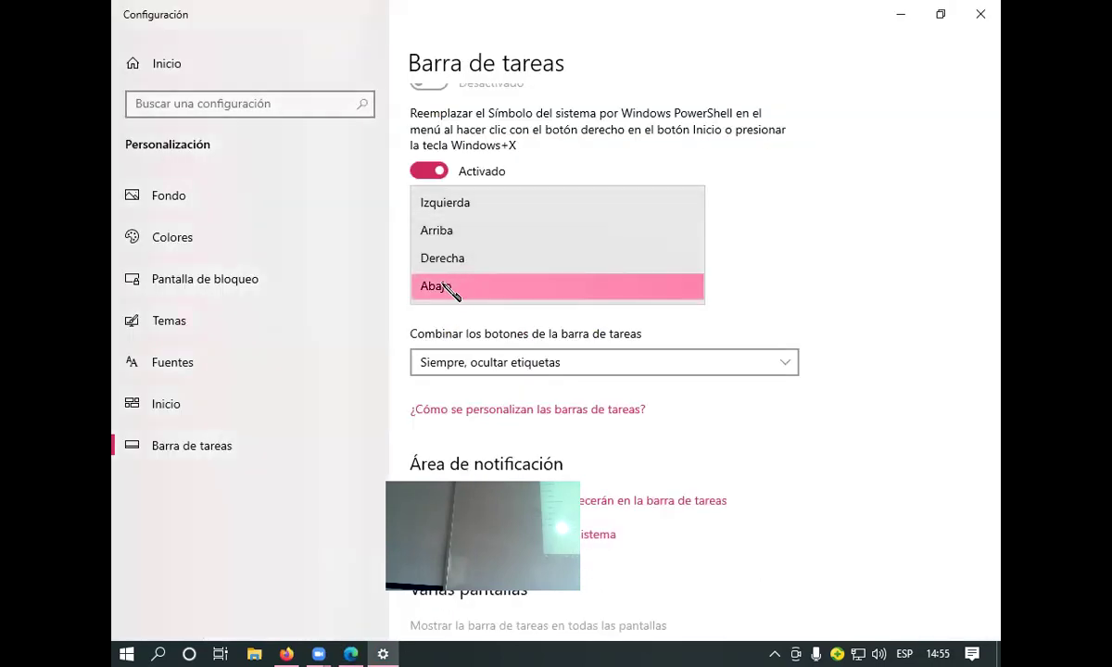
click(448, 232)
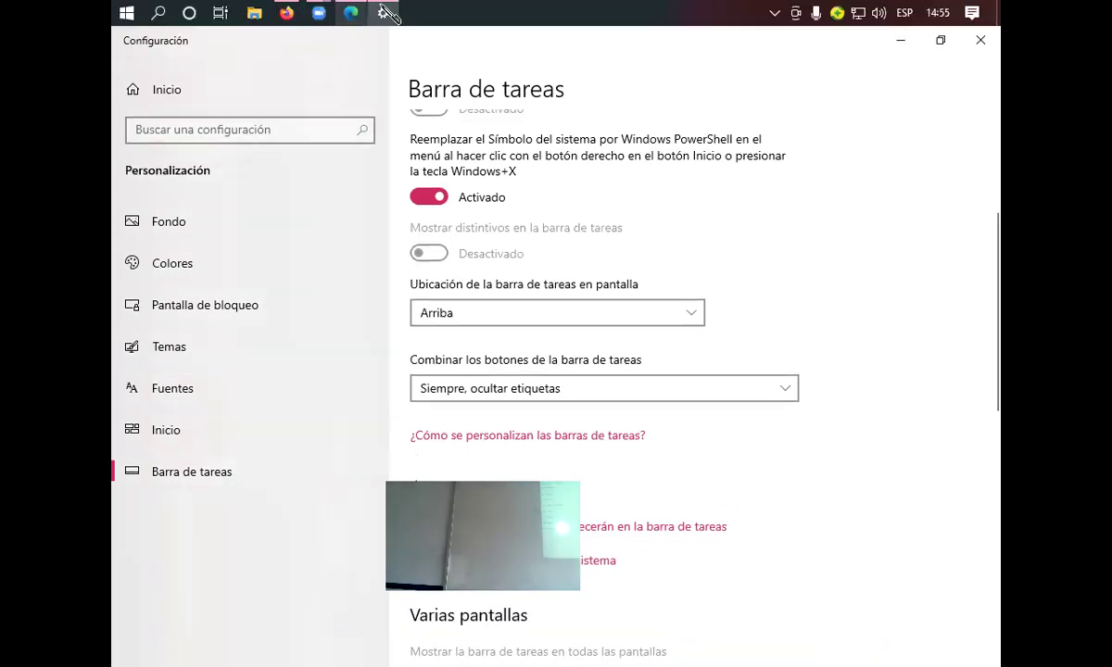
Try the other taskbar locations in turn: Derecha, Izquierda and Abajo.
click(450, 313)
click(452, 341)
click(463, 280)
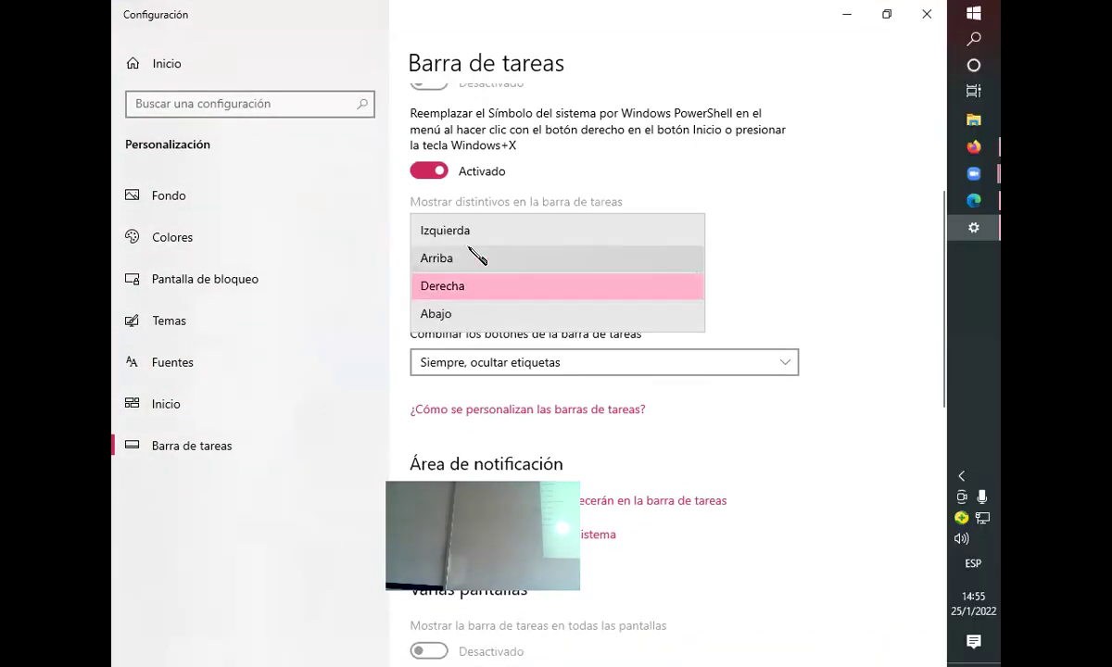
click(473, 231)
click(519, 287)
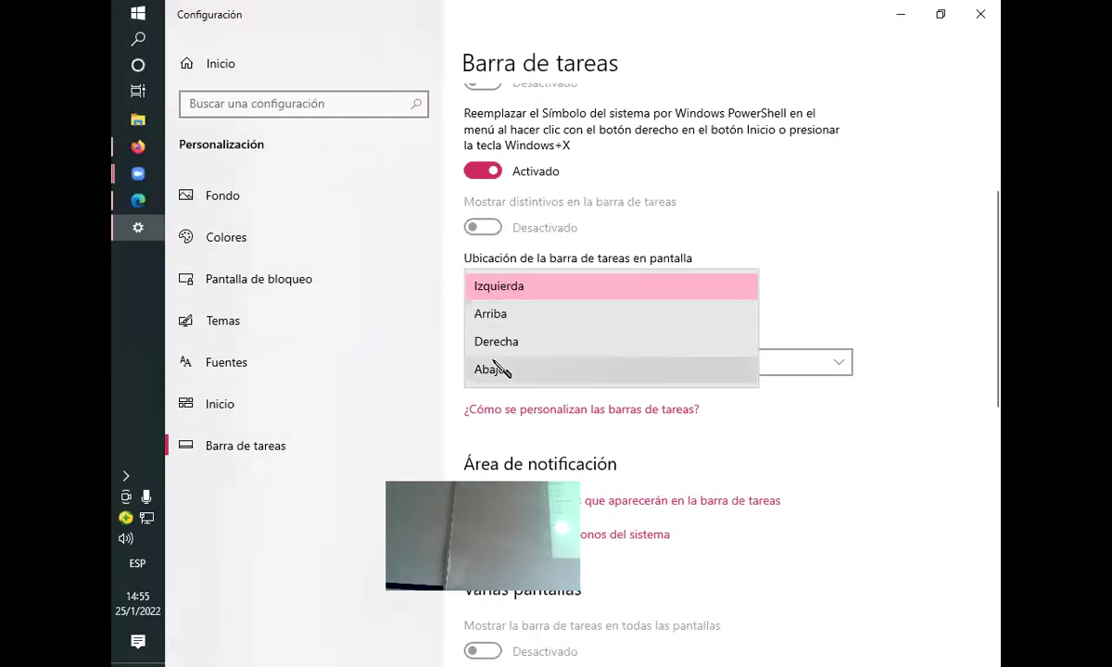
click(491, 370)
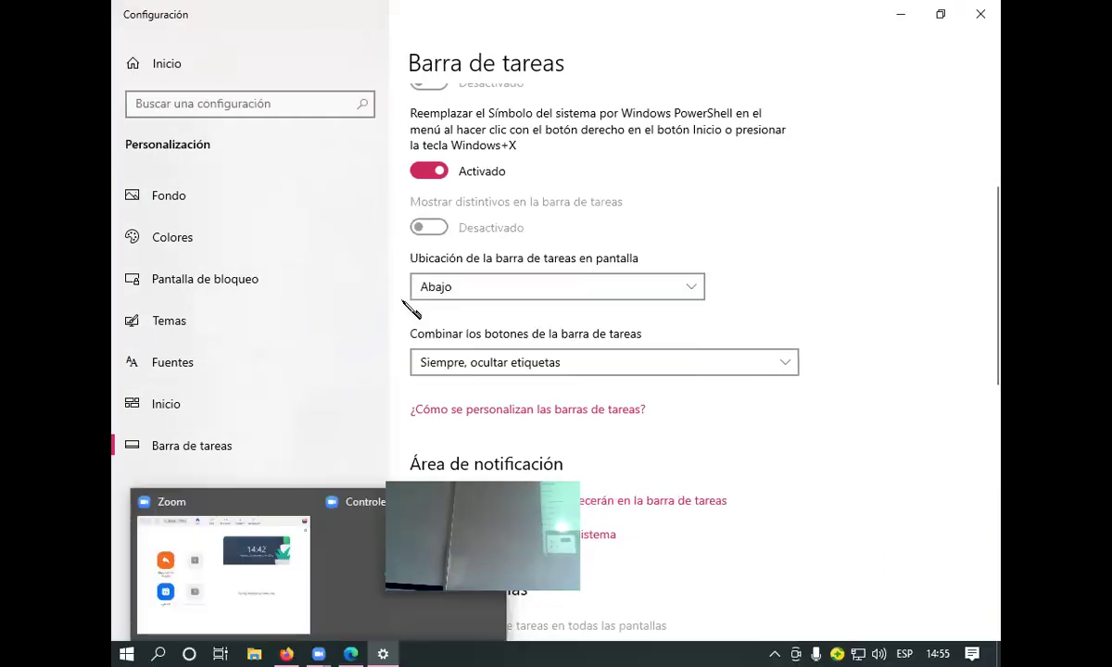
Set the taskbar's on-screen location to Arriba and close the settings window.
click(453, 295)
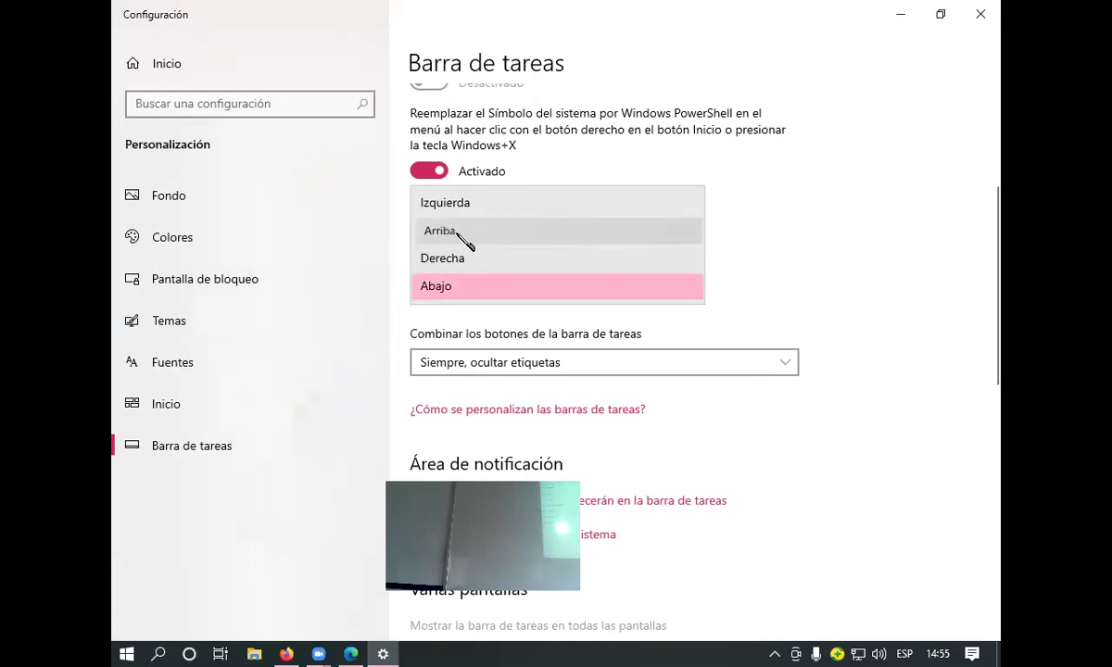
click(677, 231)
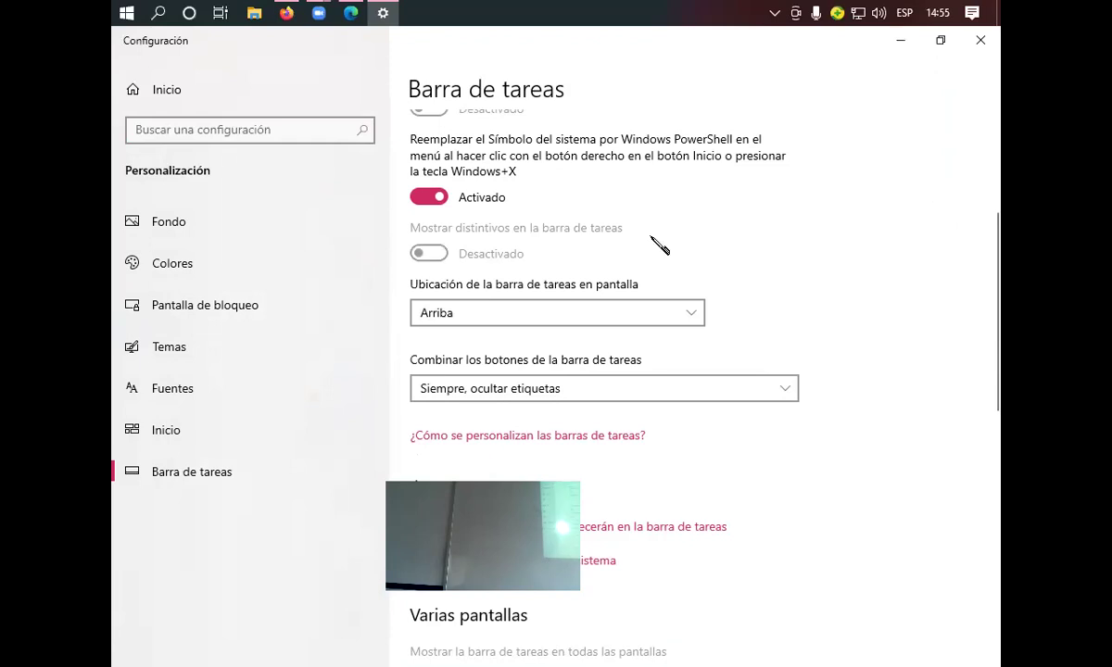
key(alt+F4)
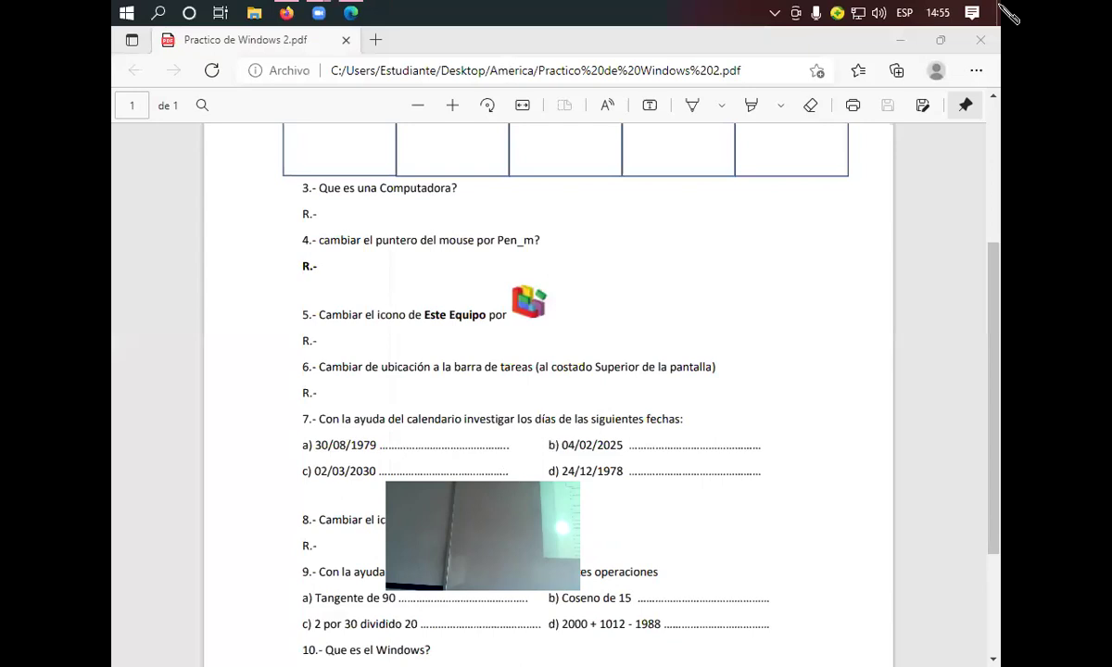
Open the system clock's calendar and zoom out from the current month to the decade view of years.
click(938, 15)
click(938, 14)
click(938, 15)
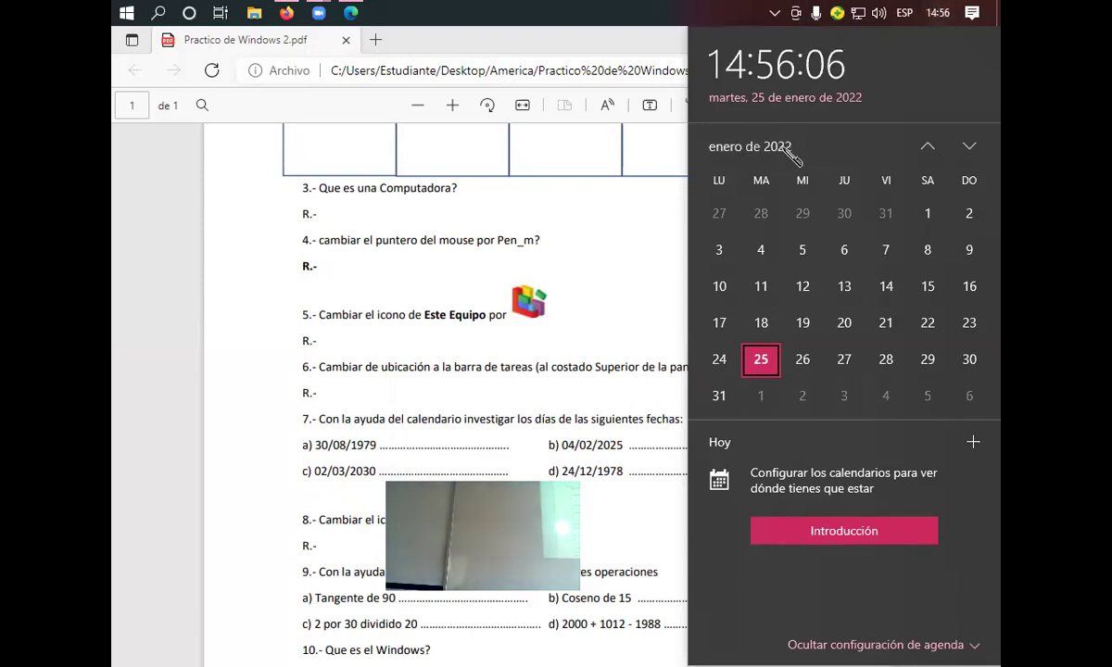
click(750, 148)
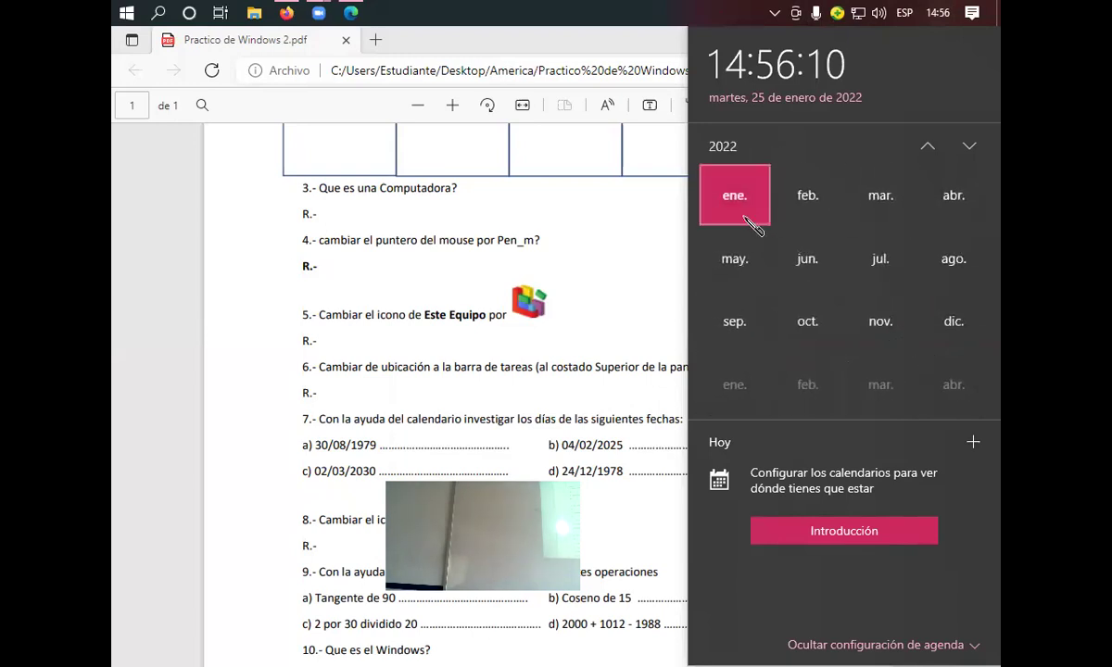
click(727, 151)
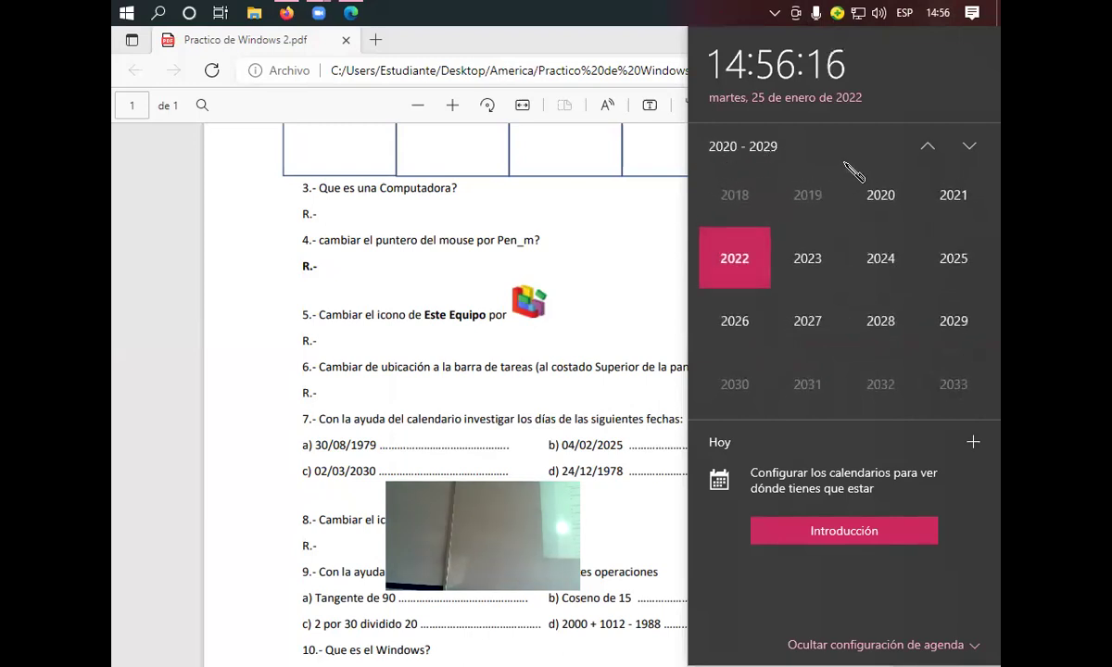
Go back to August 1979 in the calendar and select day 30 to look up its weekday.
click(927, 146)
click(928, 148)
click(927, 149)
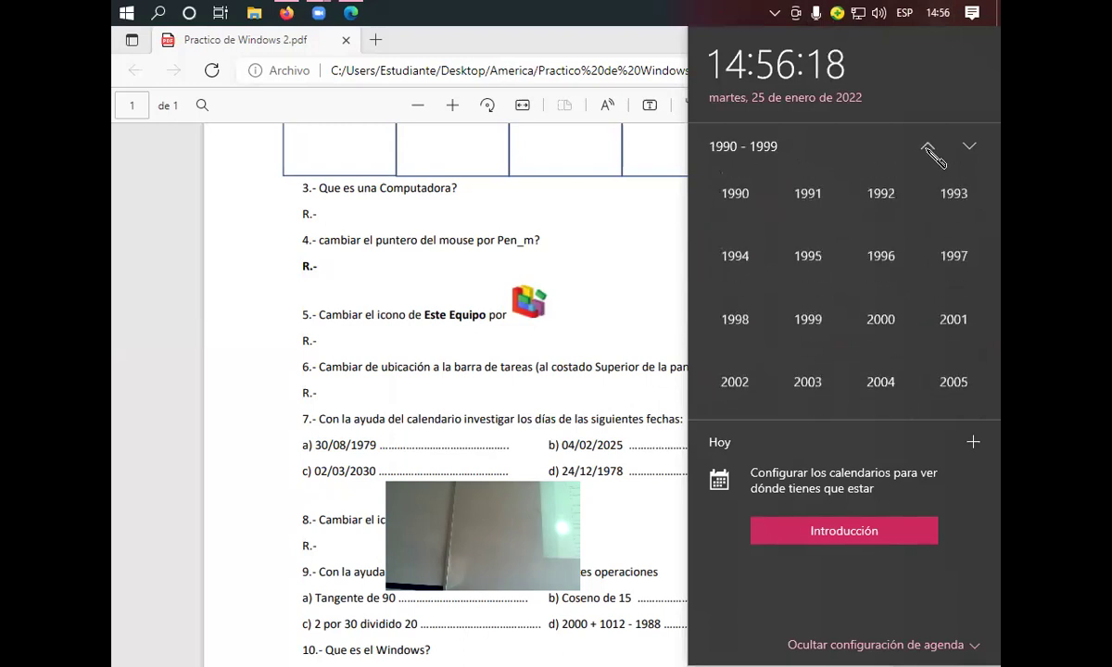
click(927, 149)
click(926, 149)
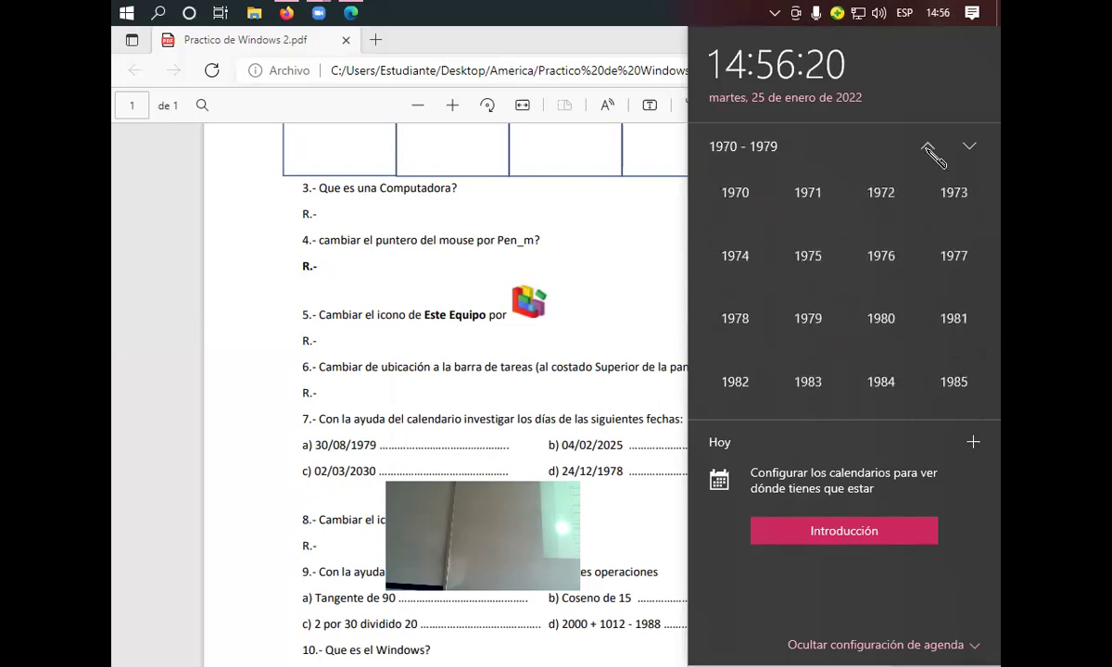
click(809, 324)
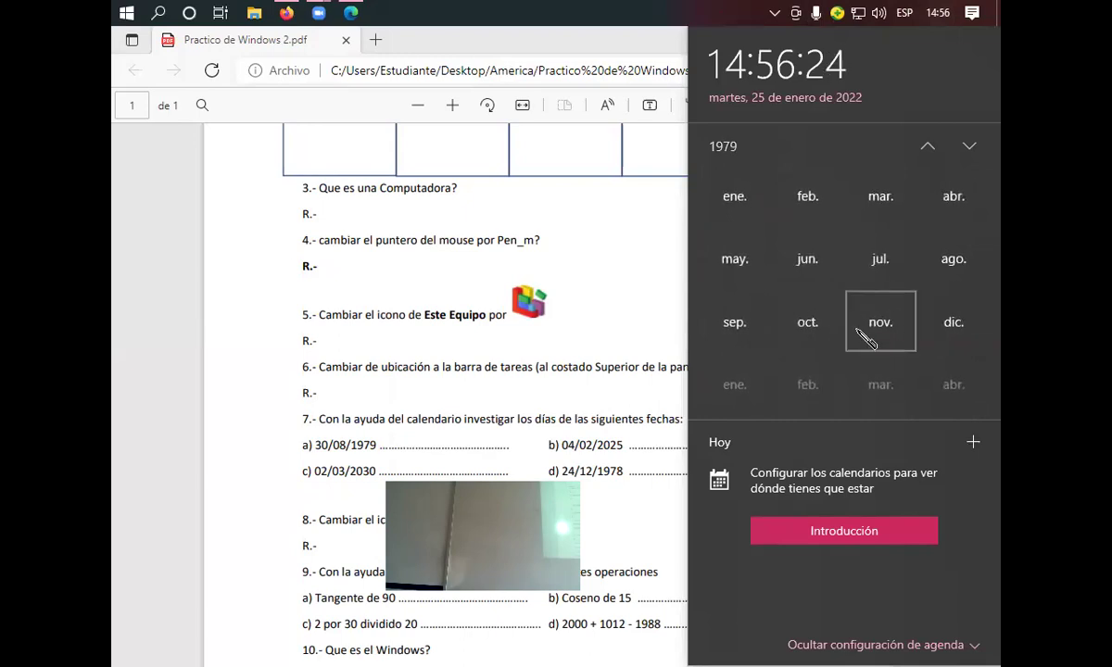
click(973, 283)
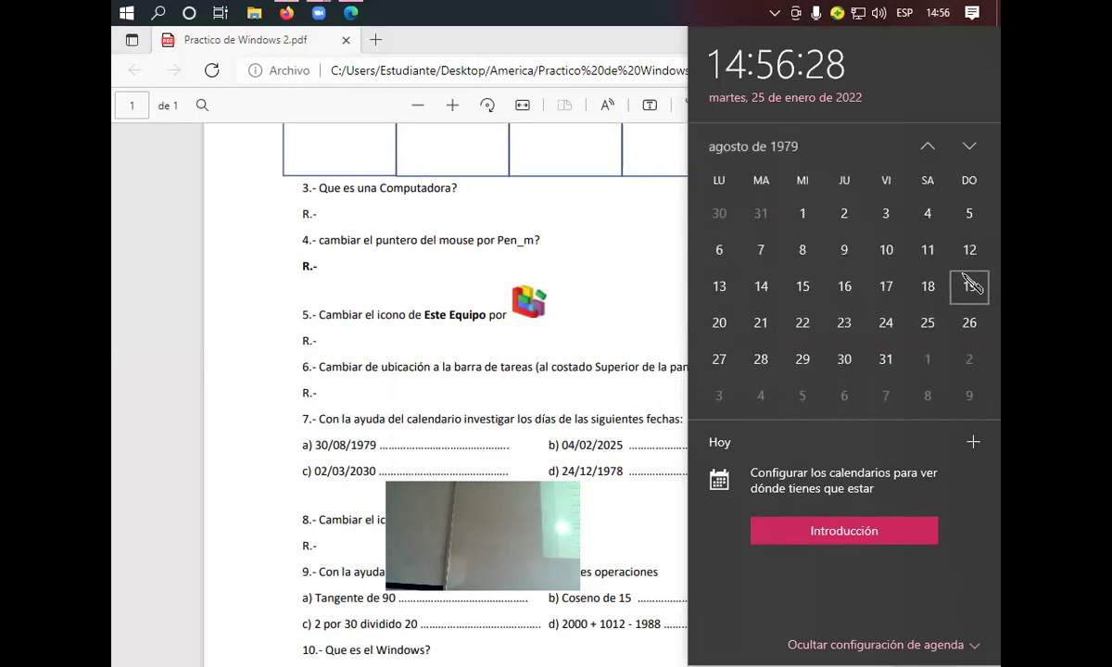
click(844, 359)
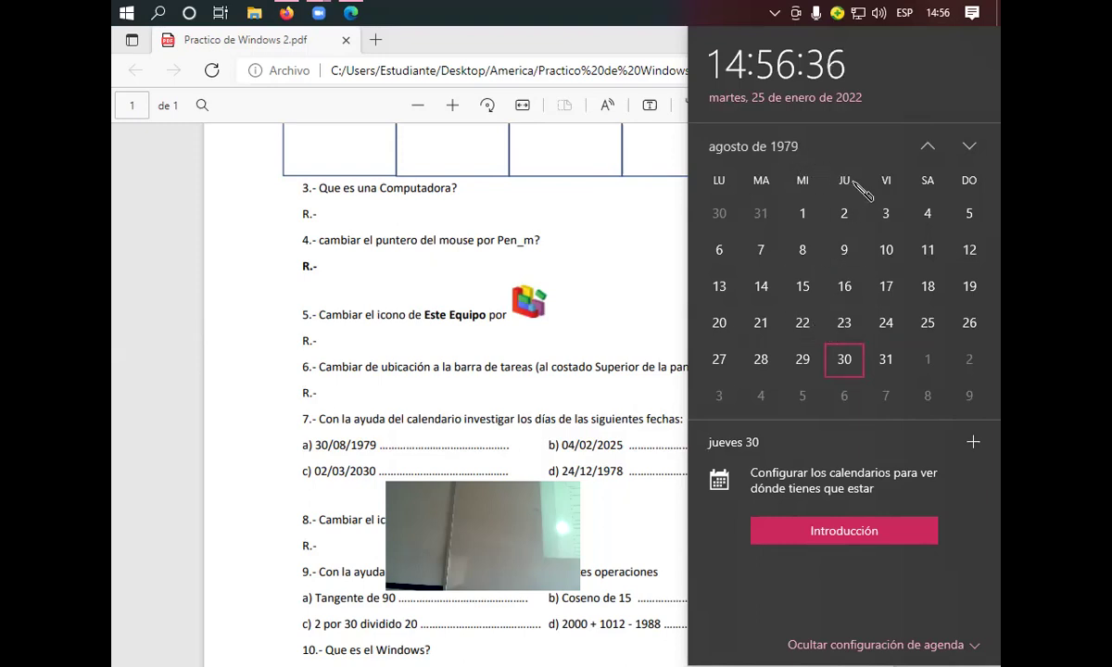
Return to the practice sheet, highlight the answer line for 30/08/1979, and move on to the calculator exercise.
click(385, 444)
drag(379, 446, 514, 452)
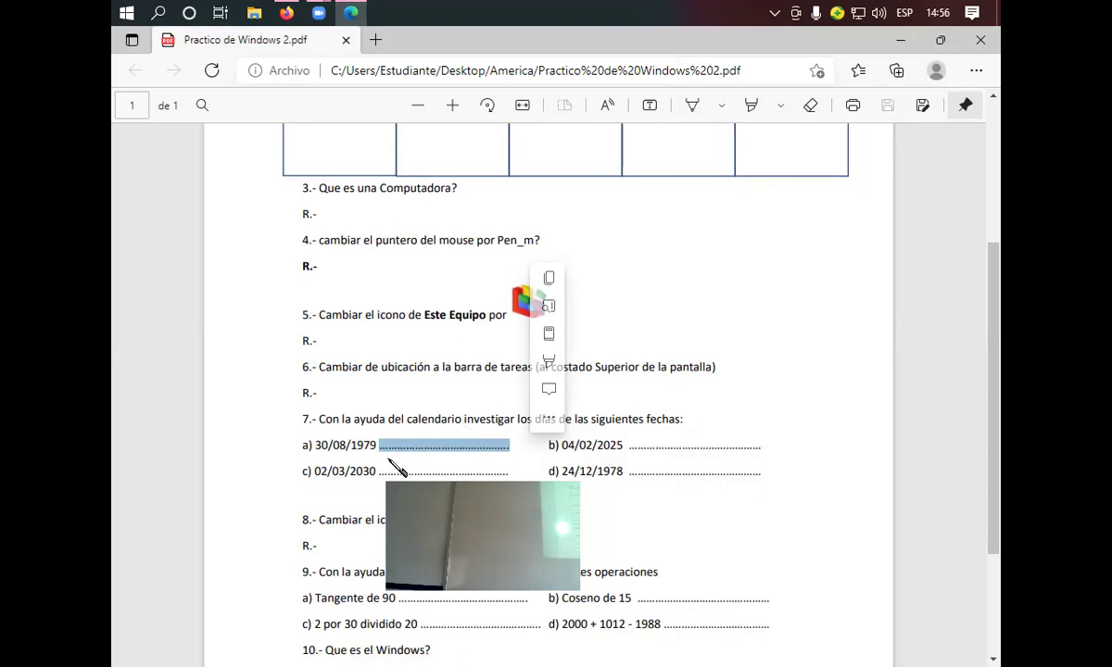
click(366, 431)
scroll(339, 398, down, 2)
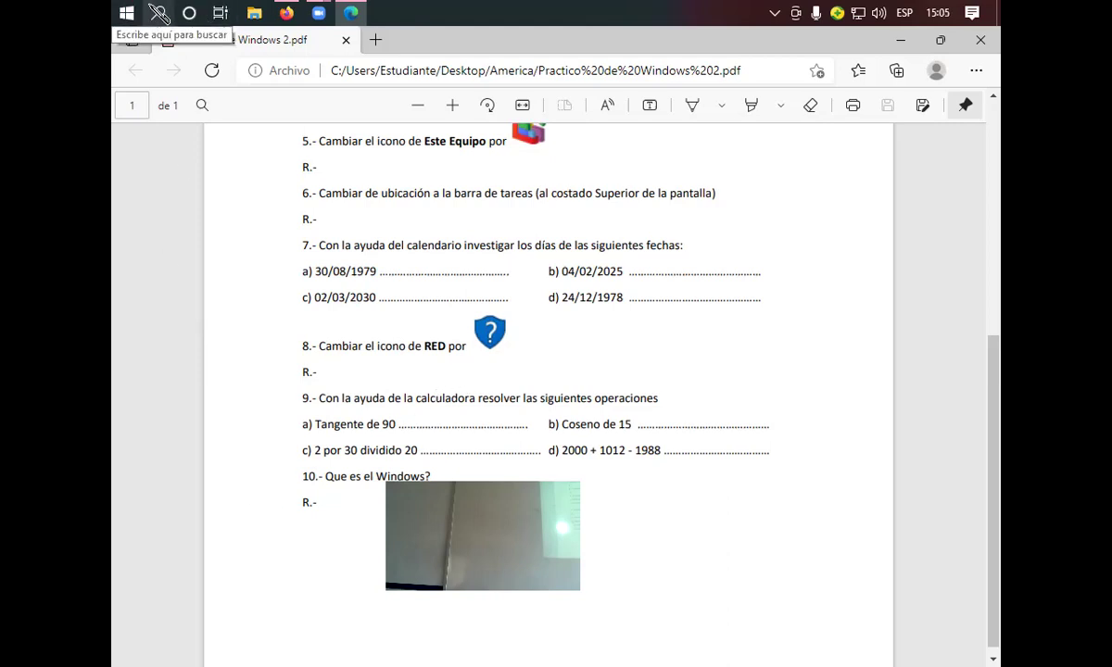
Launch the Windows Calculator by running the CALC command.
key(super+r)
text(ca)
key(BackSpace)
text(a)
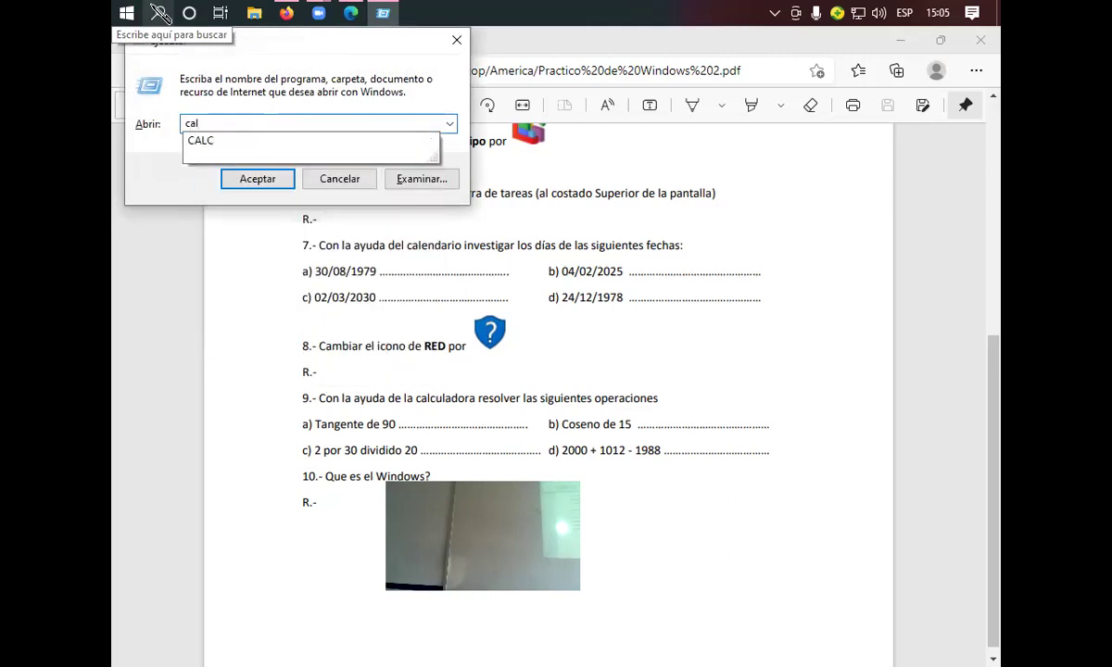
text(l)
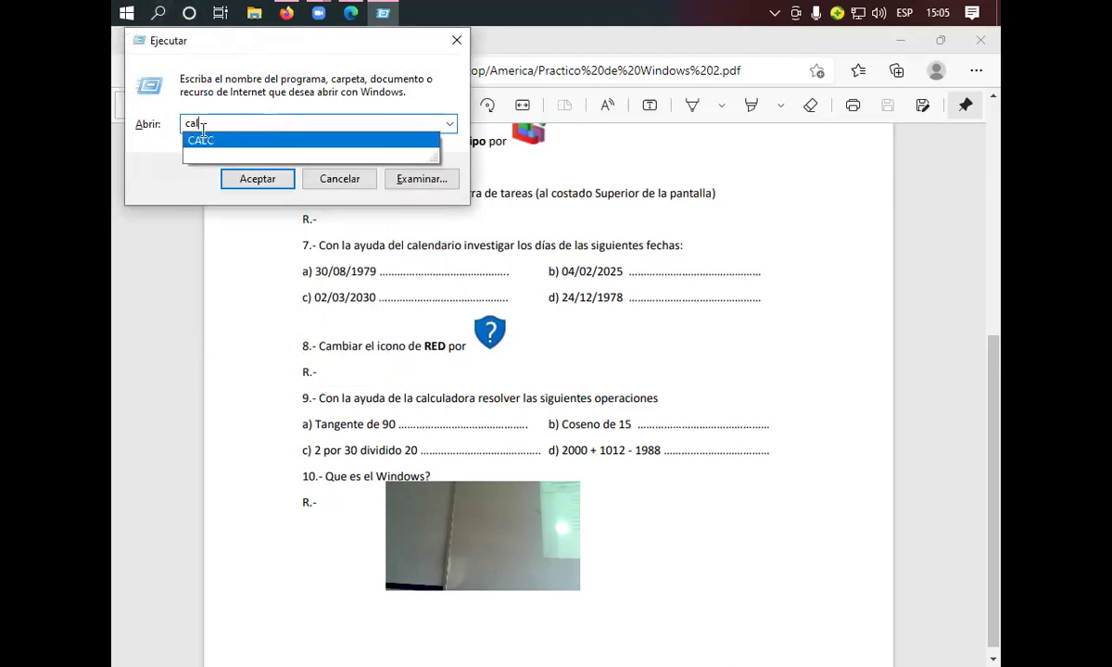
click(211, 142)
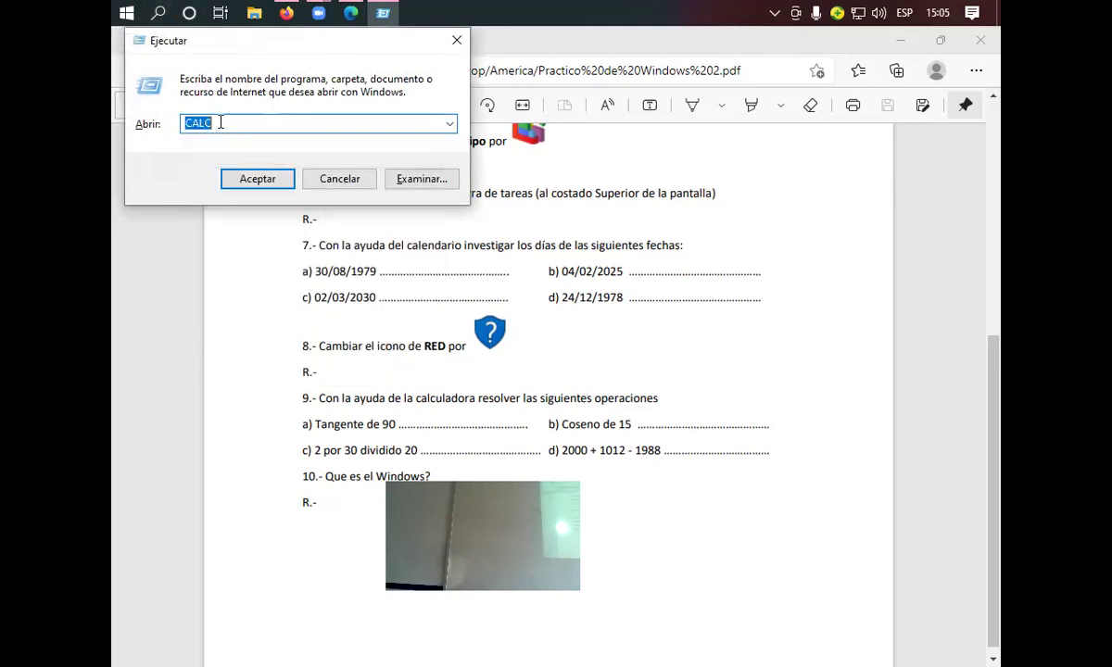
click(243, 181)
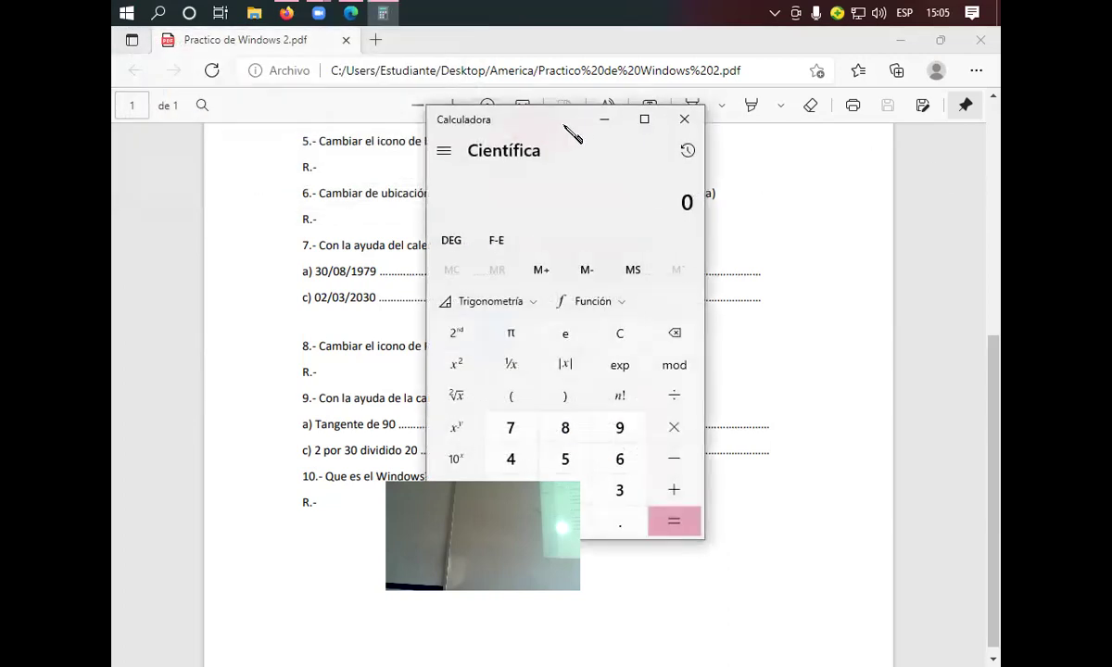
Move the Calculator aside, show its Estándar mode, and switch it to Cálculo de la fecha.
drag(554, 130, 710, 73)
click(600, 92)
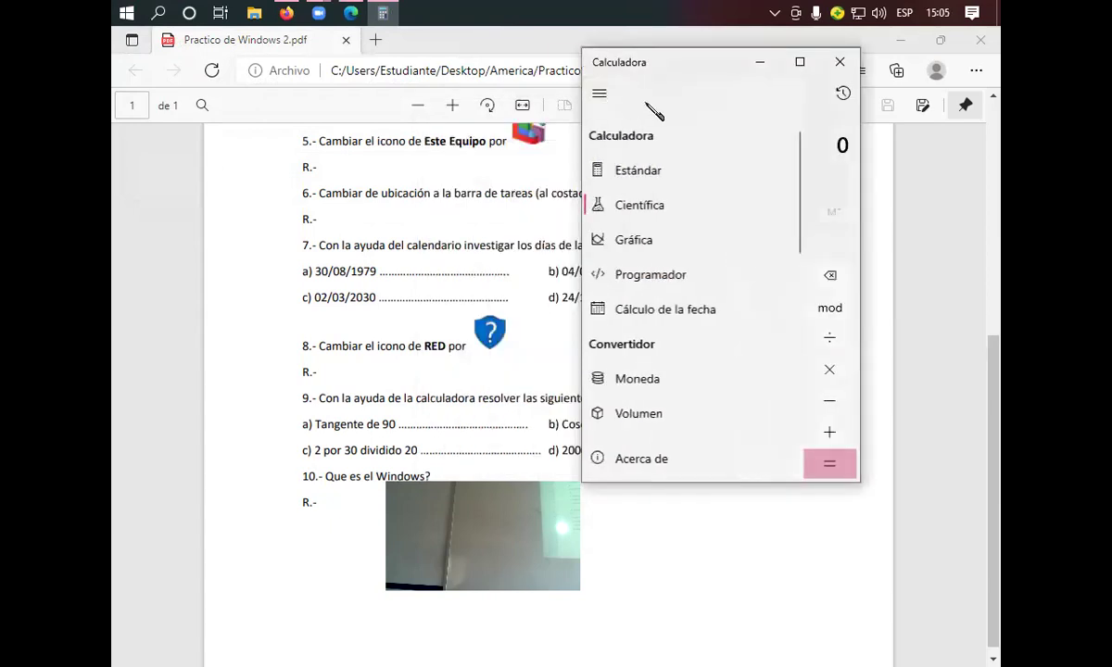
click(639, 172)
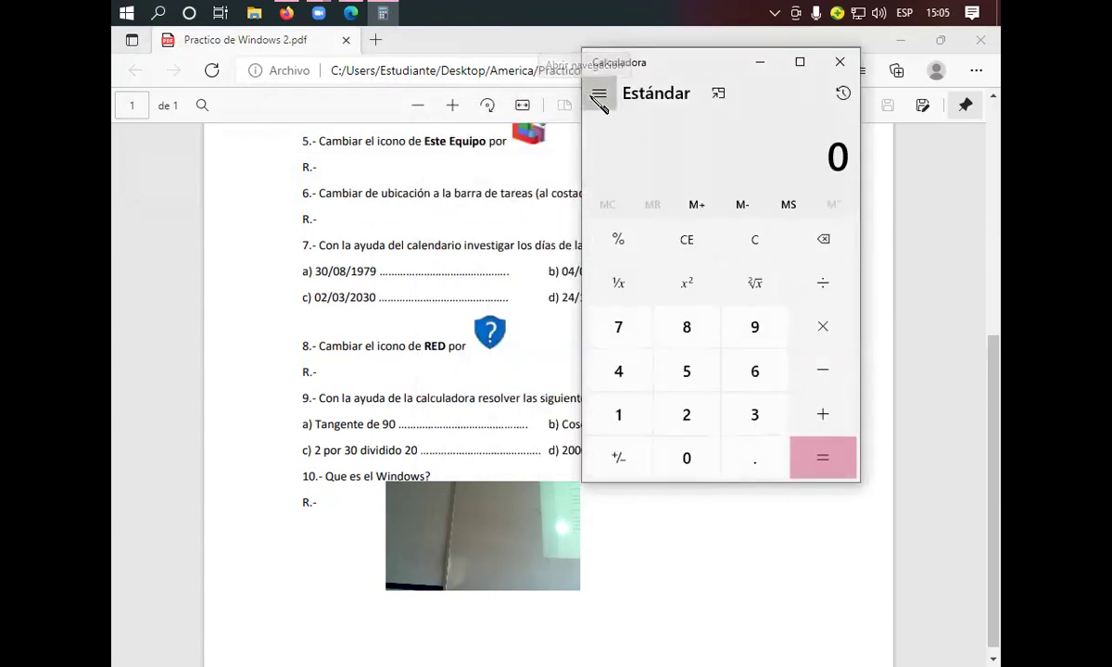
click(599, 92)
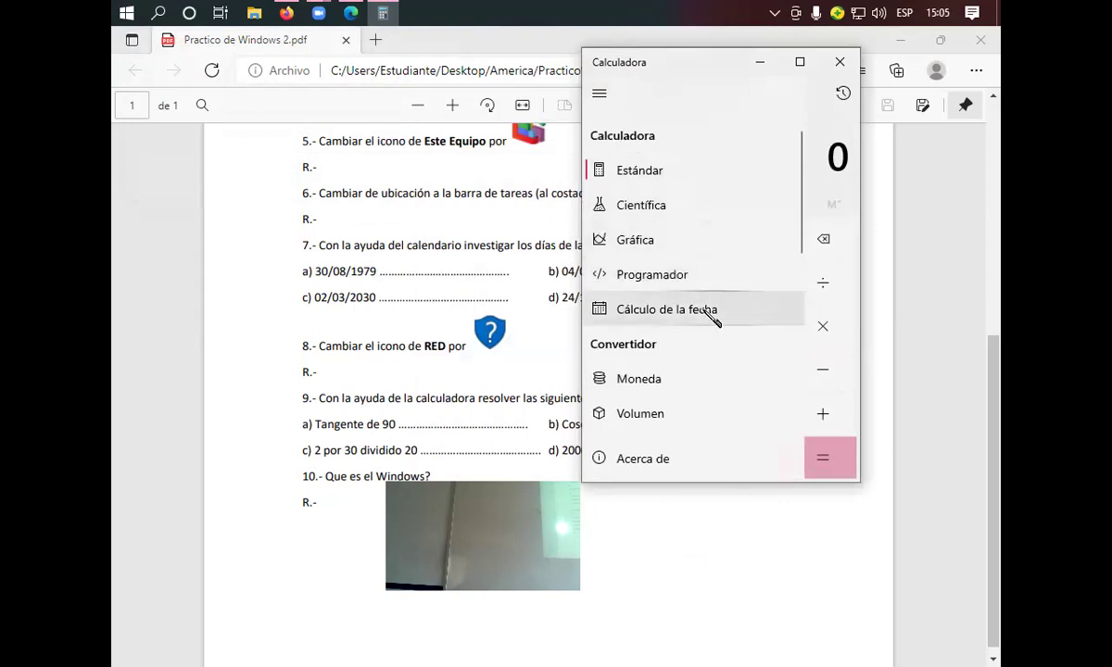
click(680, 315)
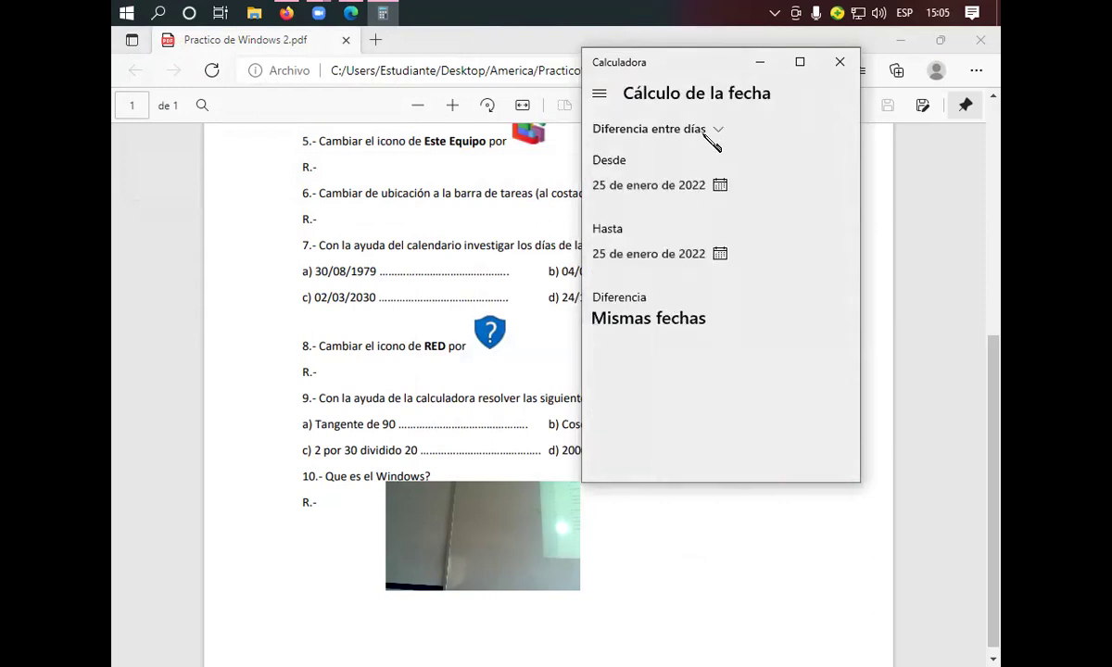
Show the Calculator's Gráfica mode, and switch it to Científica.
click(600, 96)
click(626, 242)
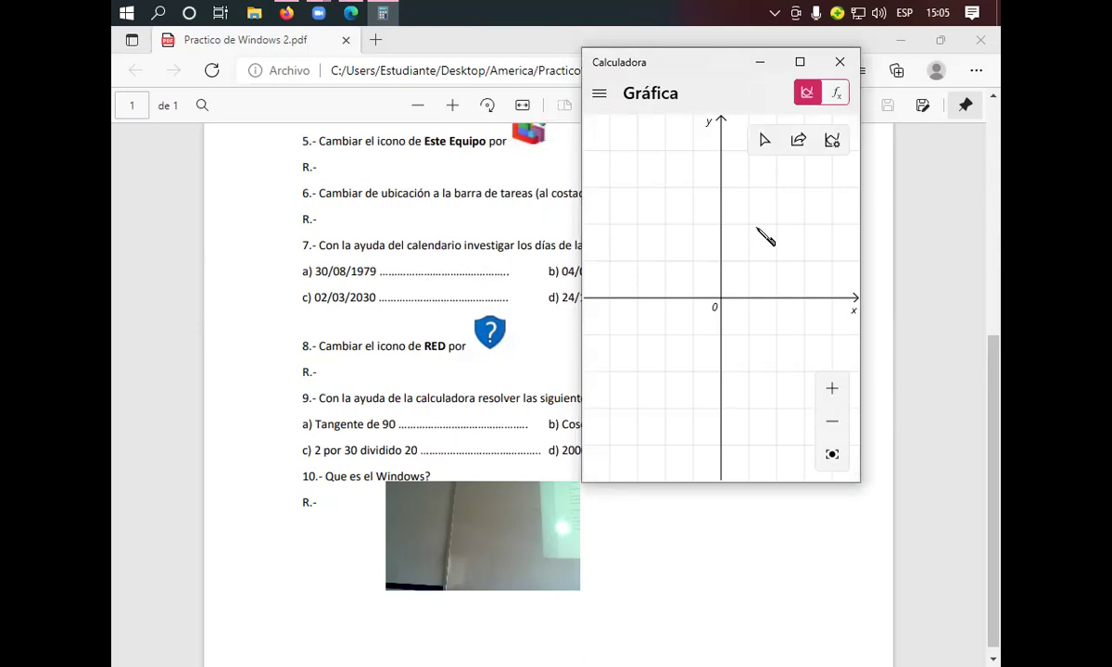
click(598, 93)
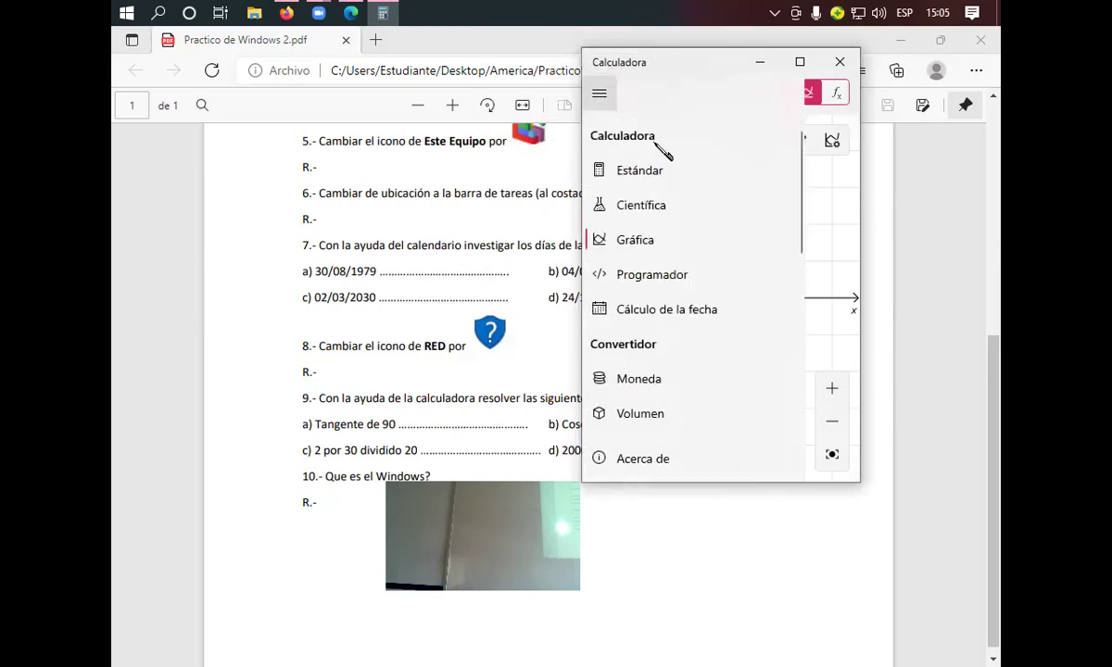
click(622, 210)
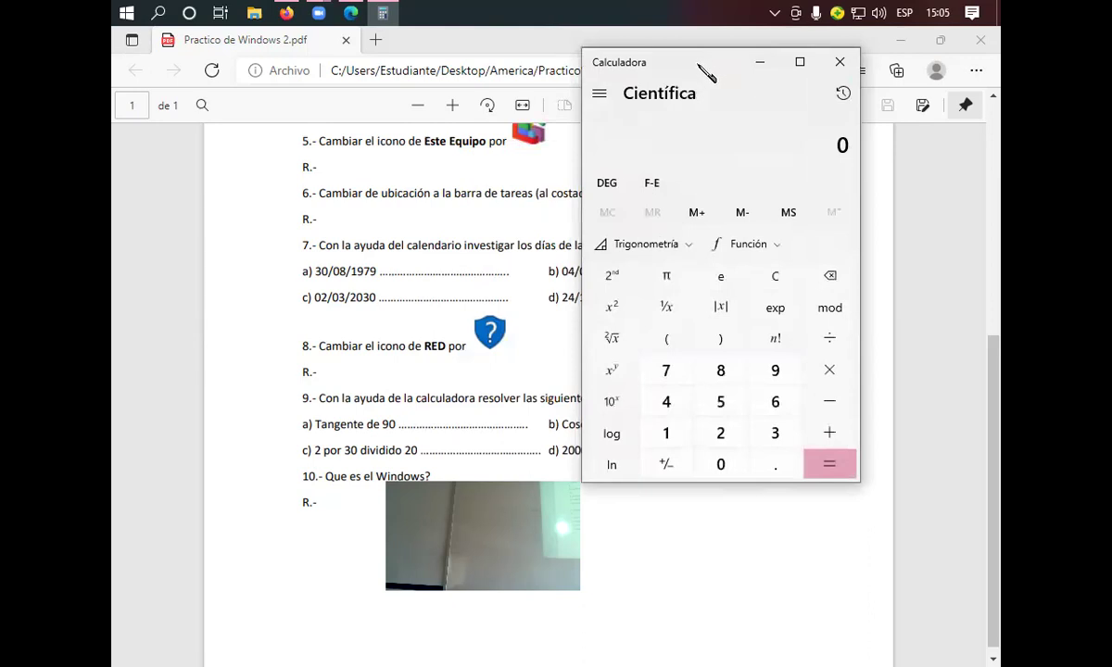
Reposition the Calculator, compute the tangent of 90 in degrees, and highlight the result.
drag(700, 68, 564, 56)
click(637, 357)
click(589, 453)
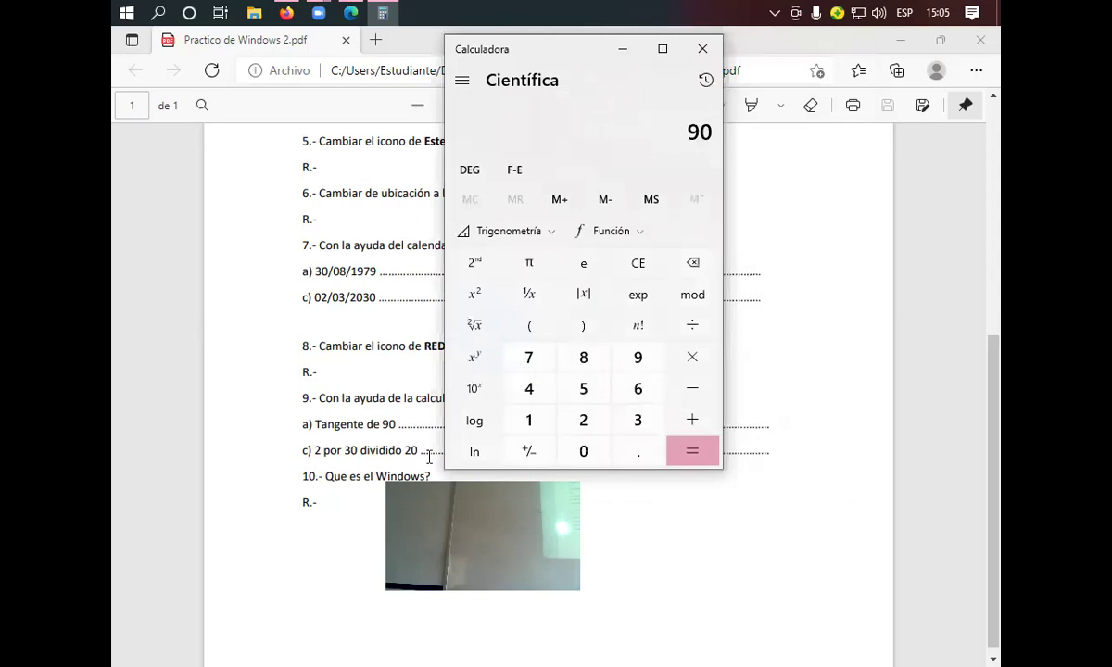
click(550, 236)
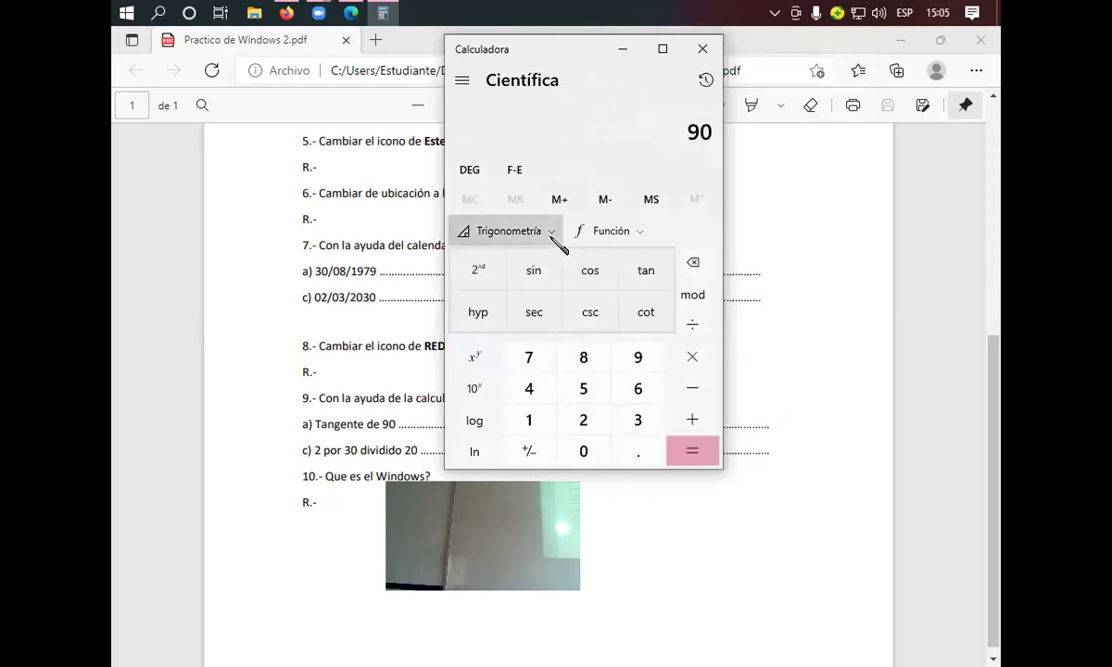
click(641, 274)
drag(537, 132, 714, 131)
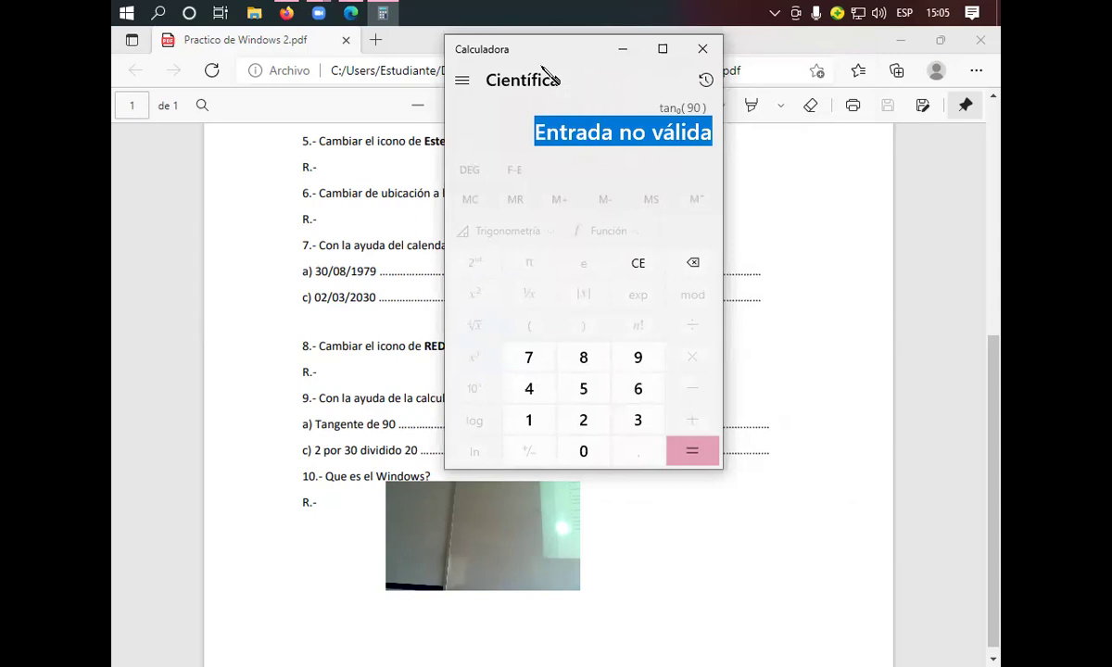
Move the Calculator aside, highlight exercise b) Coseno de 15 on the practice sheet, and bring the Calculator back in front.
drag(544, 68, 328, 105)
drag(551, 426, 671, 426)
right_click(671, 426)
click(383, 13)
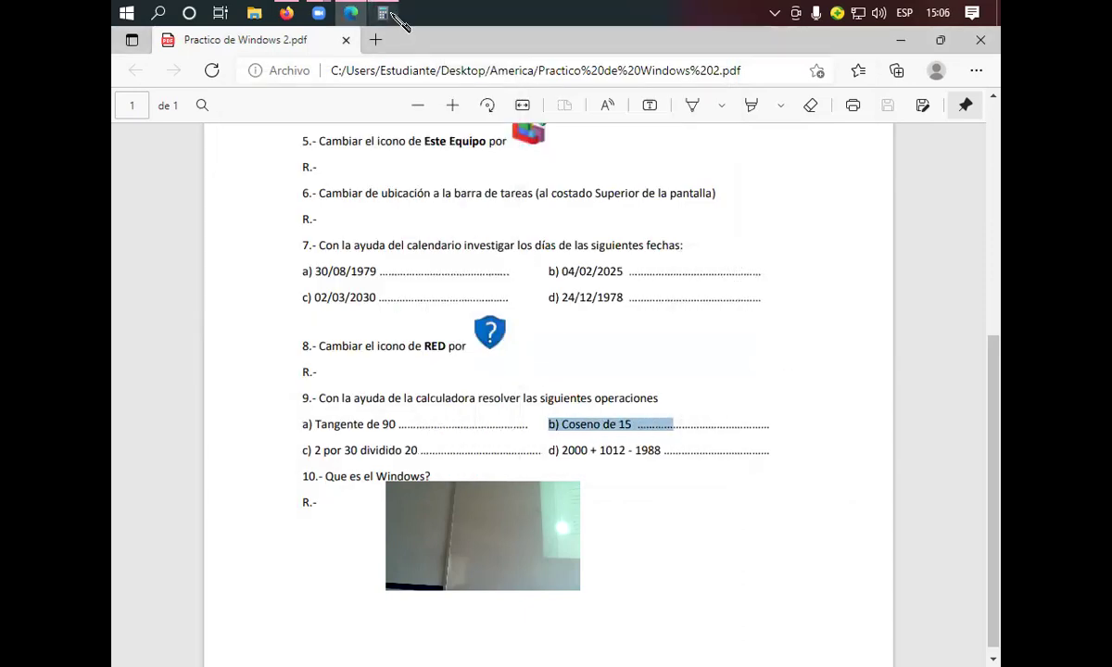
mouse_move(399, 21)
click(375, 102)
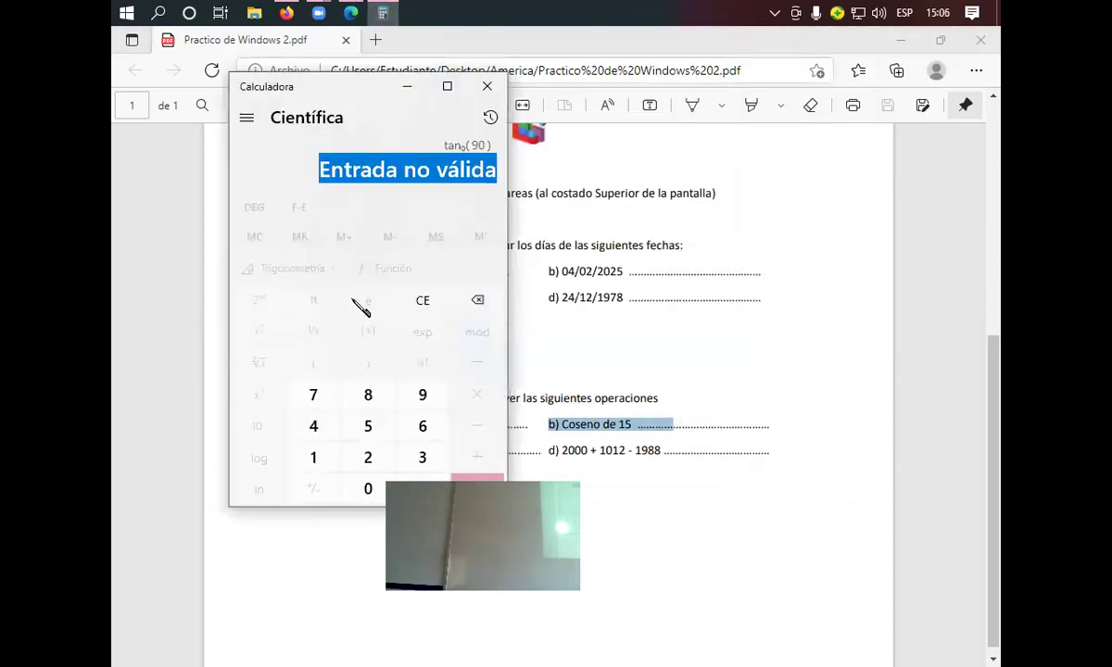
Clear the tangent result, compute the cosine of 15 in degrees, and highlight the result up to its fourth decimal.
click(423, 301)
click(312, 458)
click(367, 429)
click(310, 268)
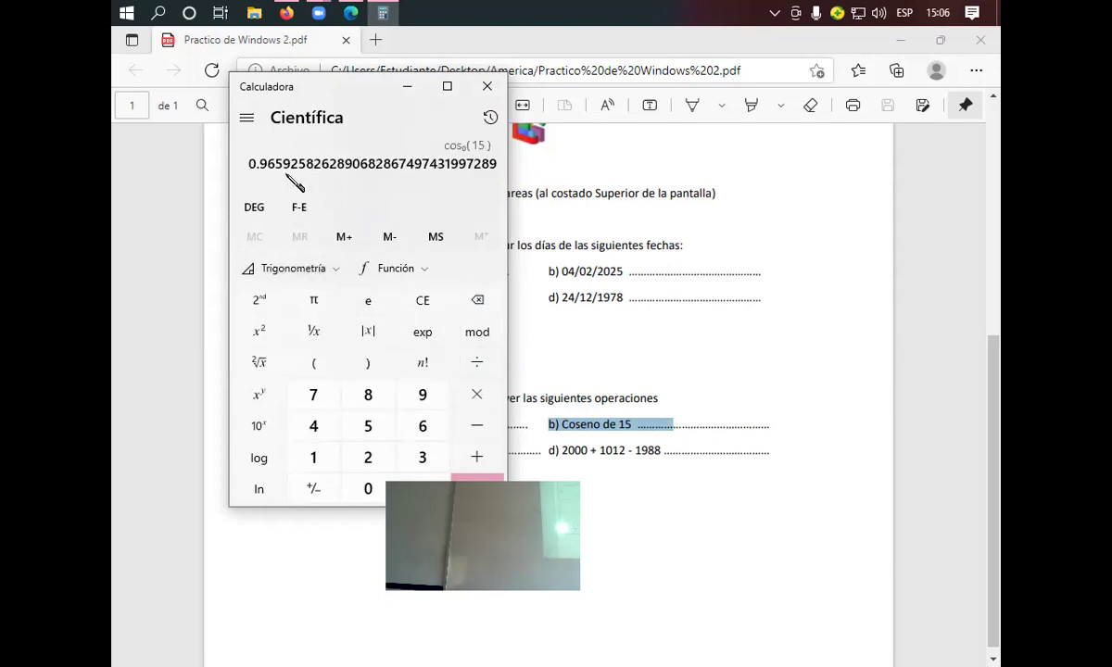
drag(241, 164, 291, 167)
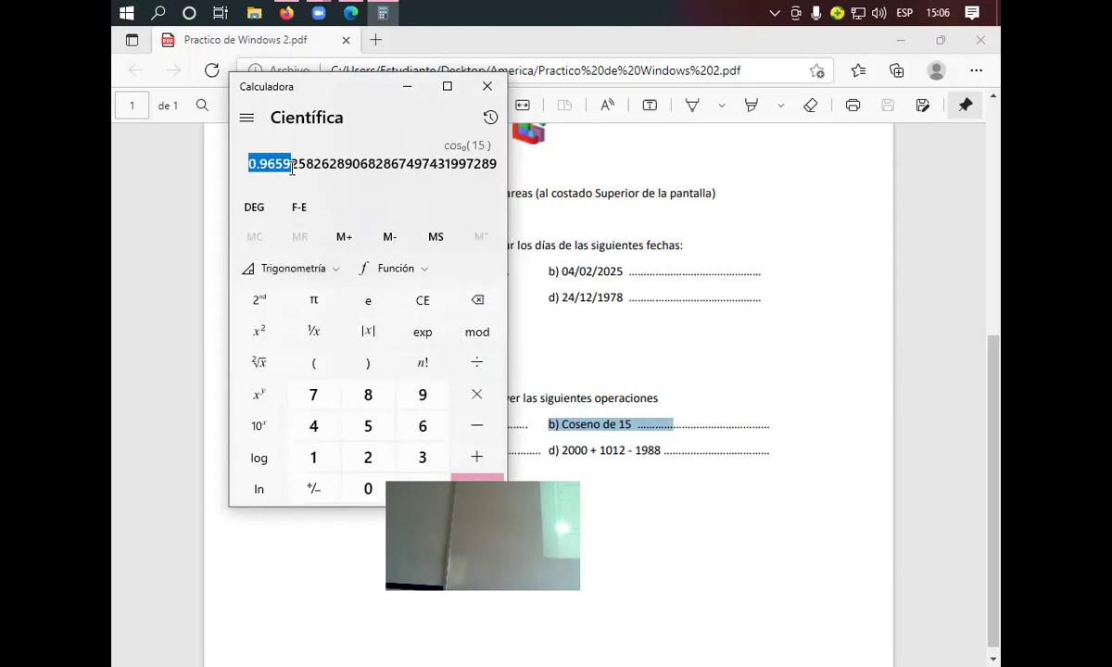
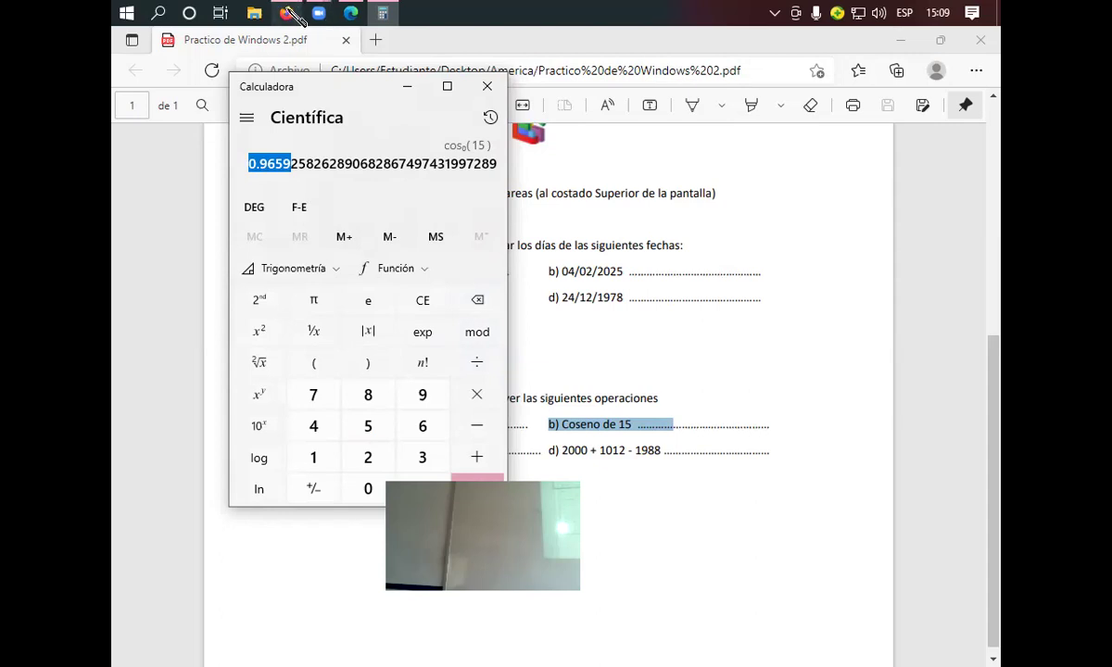
Switch to Firefox, load WhatsApp Web, and open the completed practice sheet's photo enlarged from the topmost contact's chat.
mouse_move(301, 19)
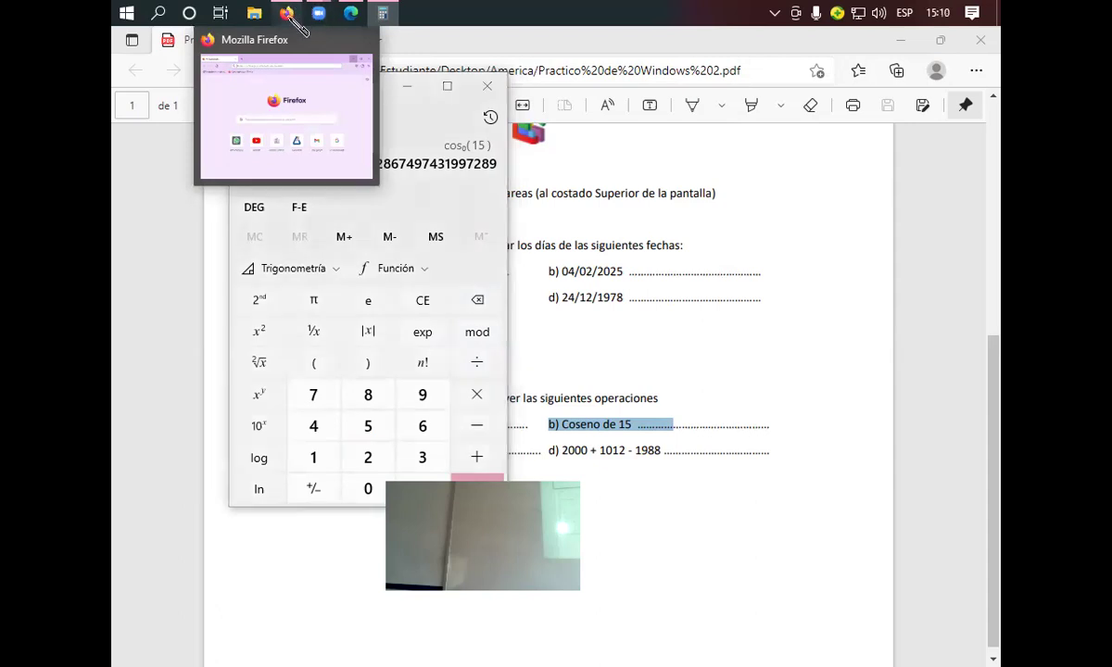
click(286, 16)
click(299, 499)
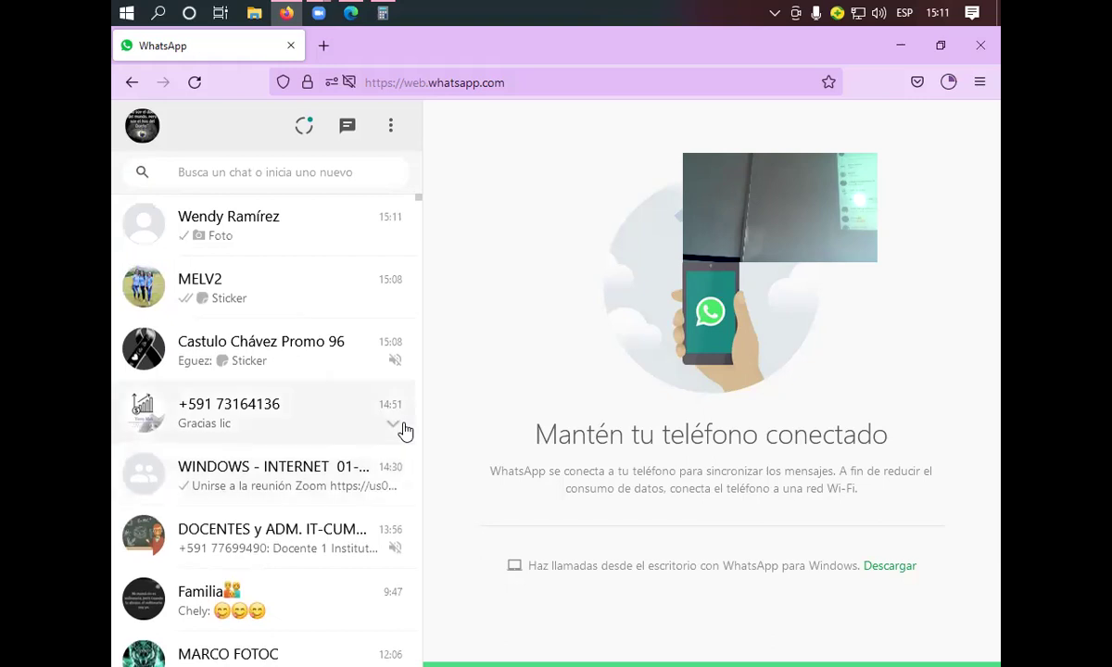
click(241, 243)
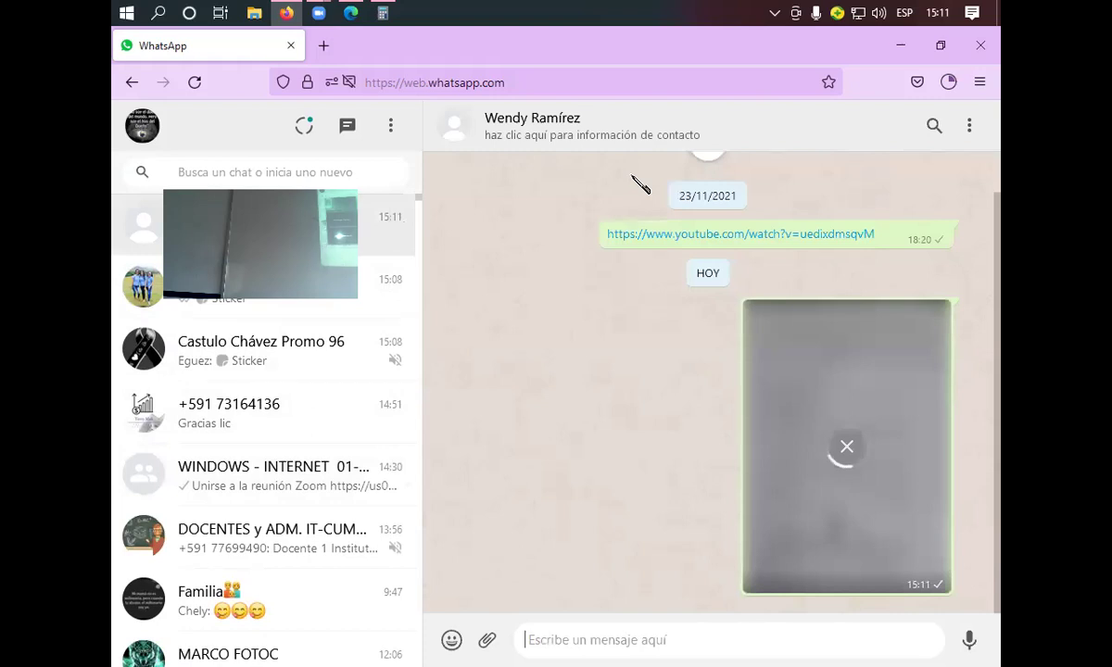
click(788, 389)
click(541, 361)
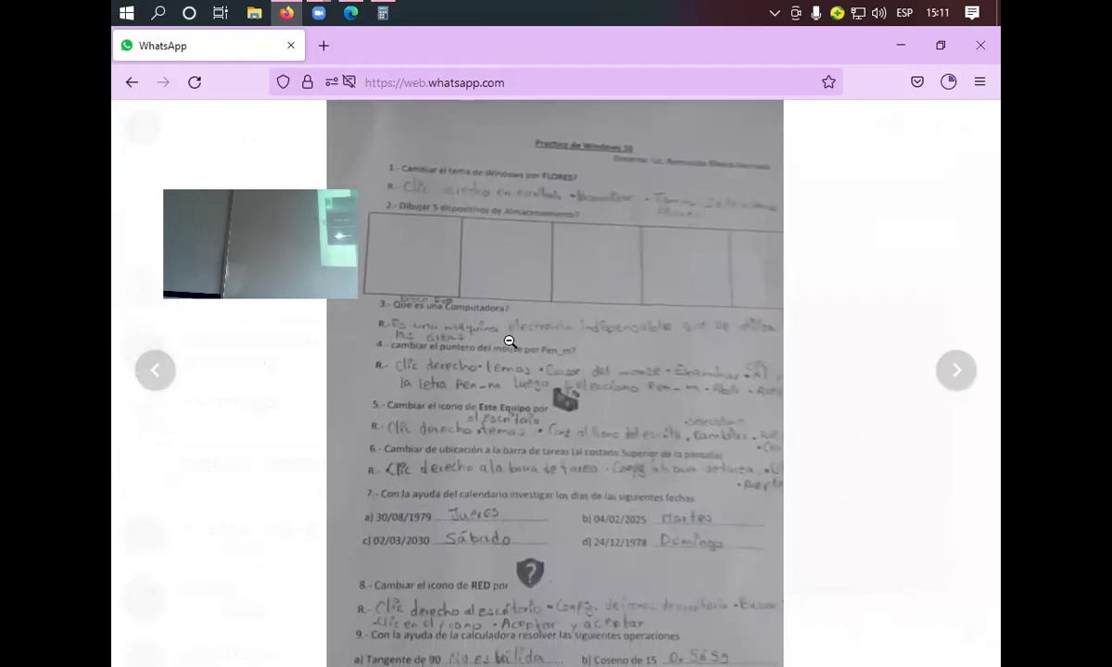
Save the practice sheet photo to Escritorio as "practico de win" in JPEG format, and close the image viewer.
right_click(511, 342)
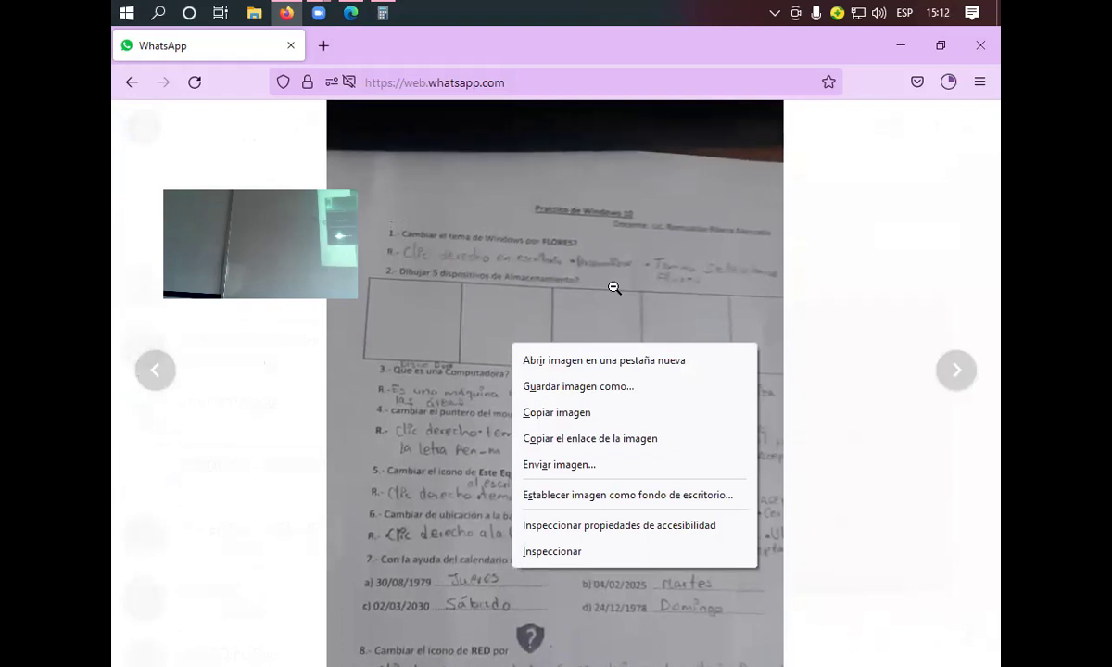
click(606, 392)
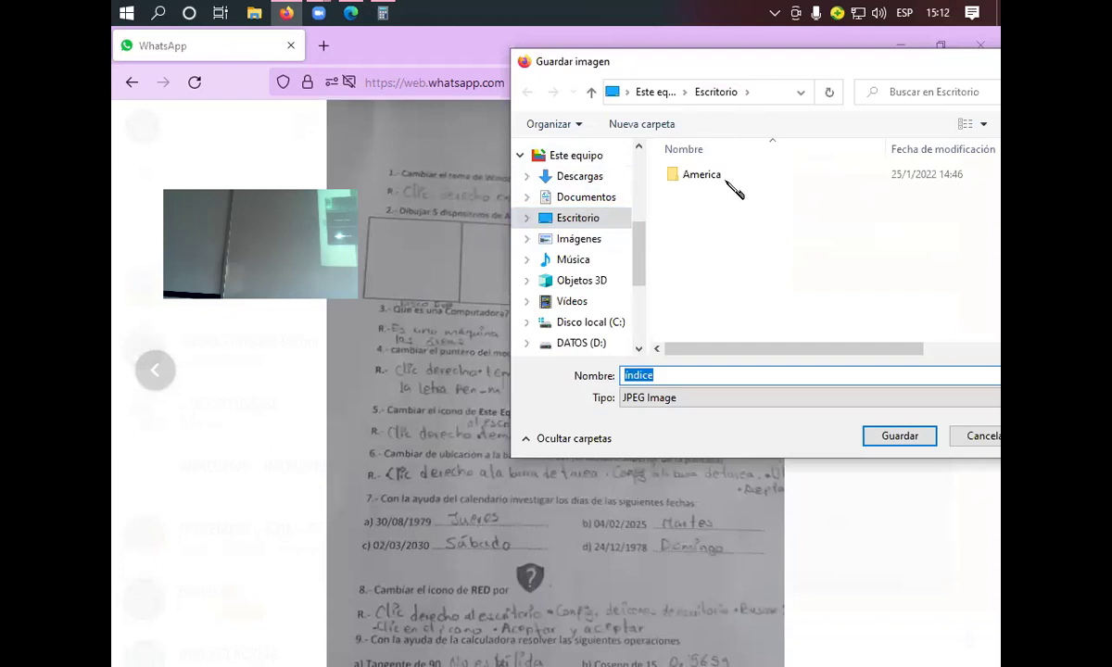
click(666, 373)
double_click(669, 372)
text(practico de win)
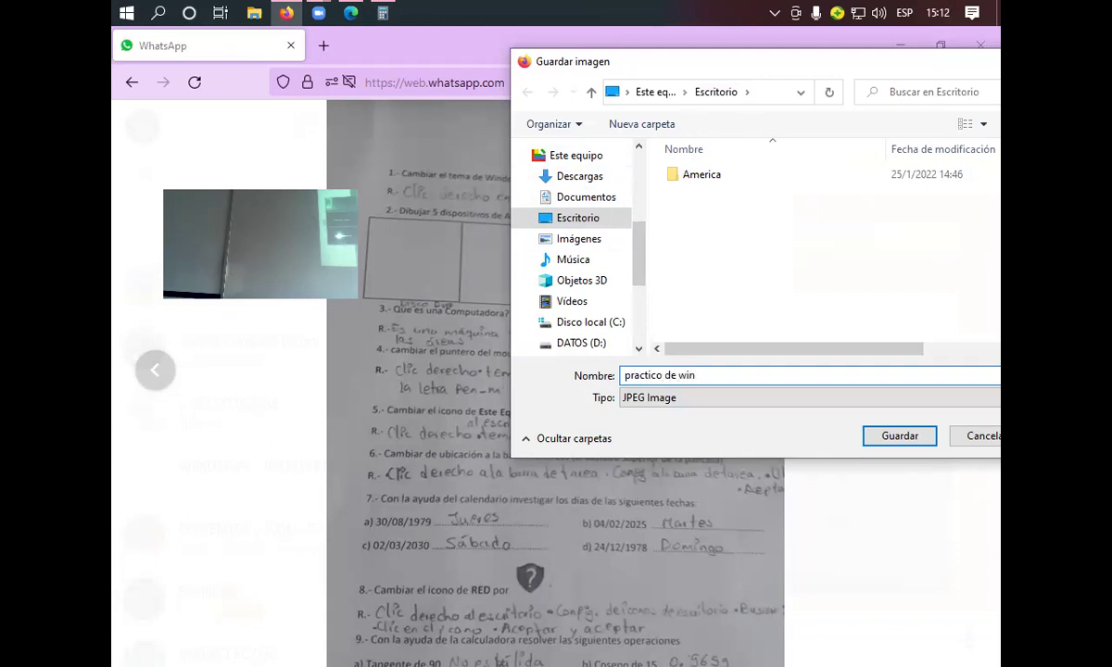
click(874, 434)
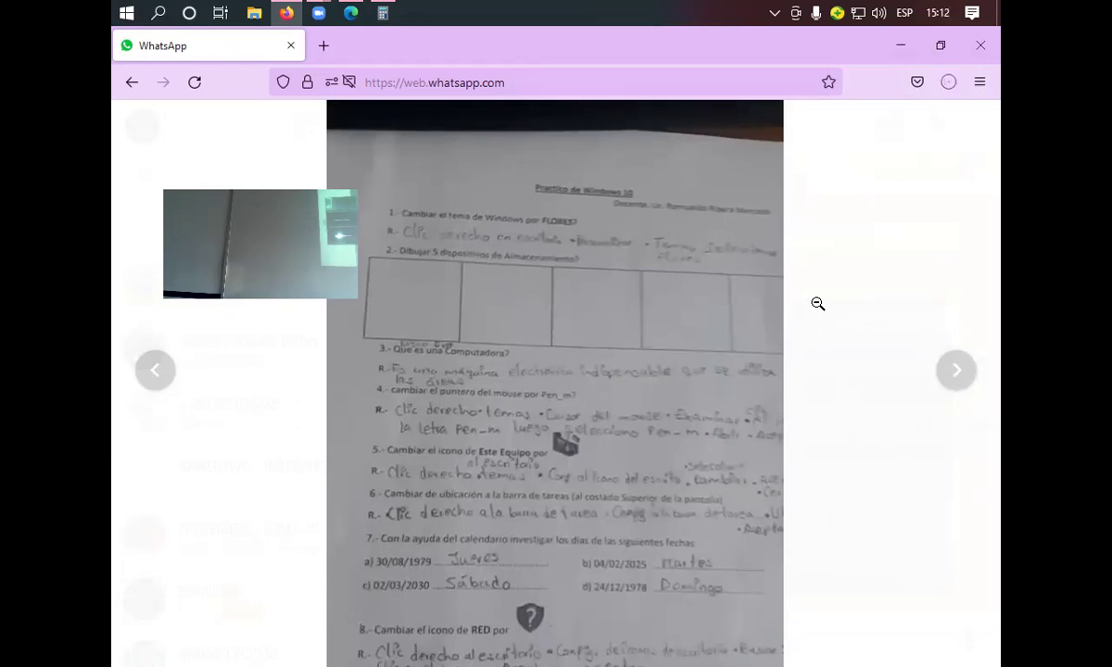
click(968, 125)
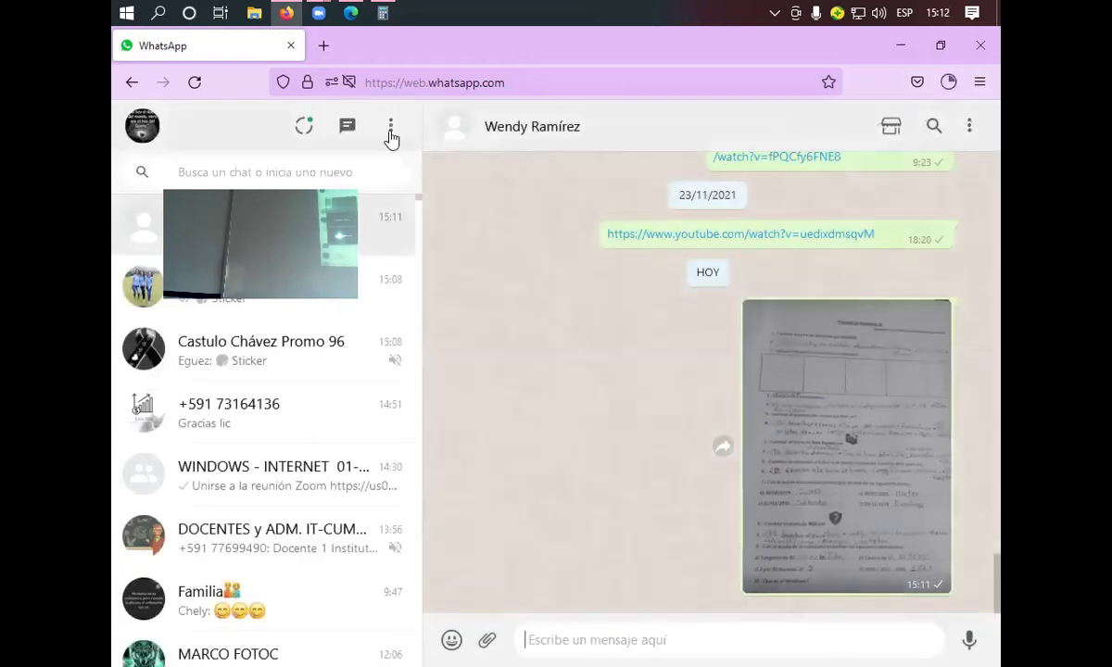
Open Gmail in a new browser tab, and launch Google Drive from its Google apps.
key(ctrl+t)
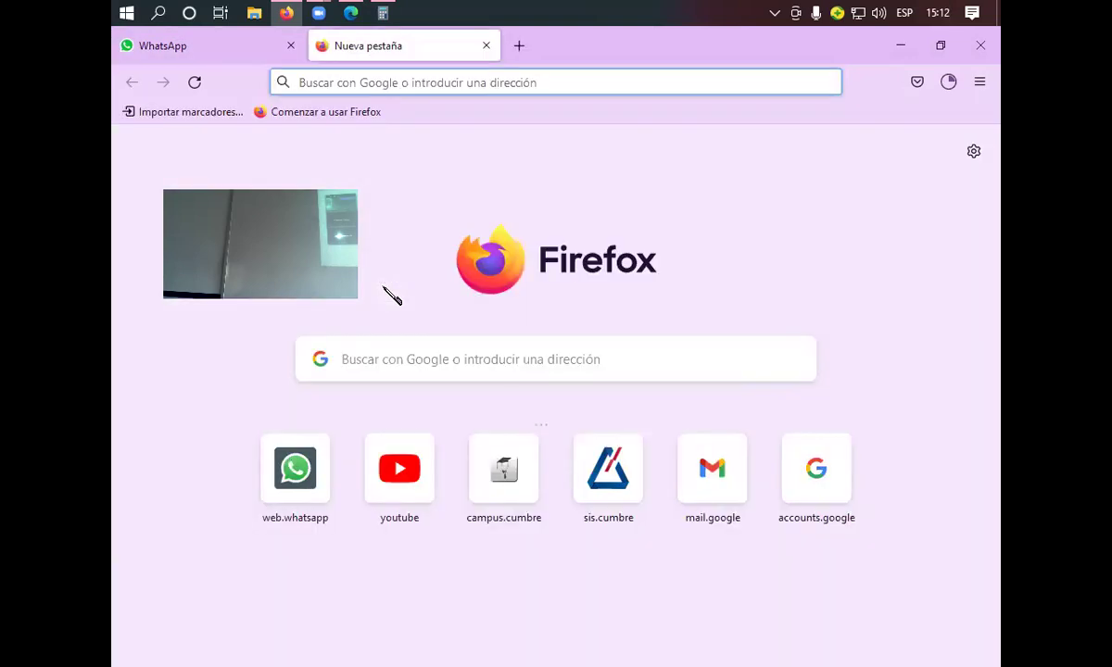
click(704, 441)
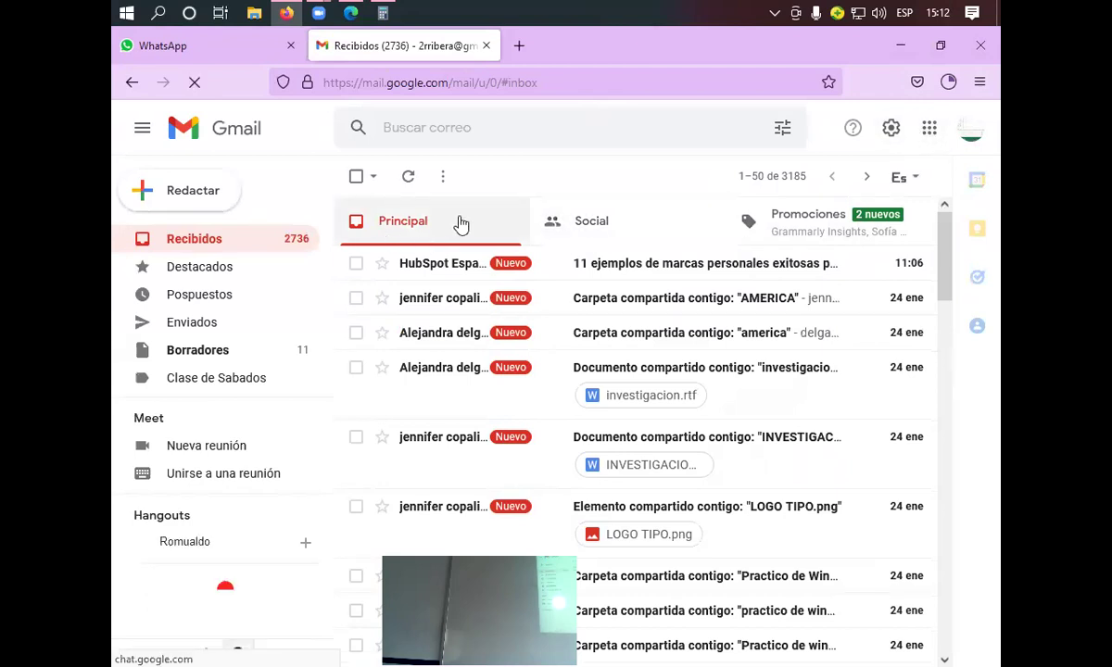
click(931, 137)
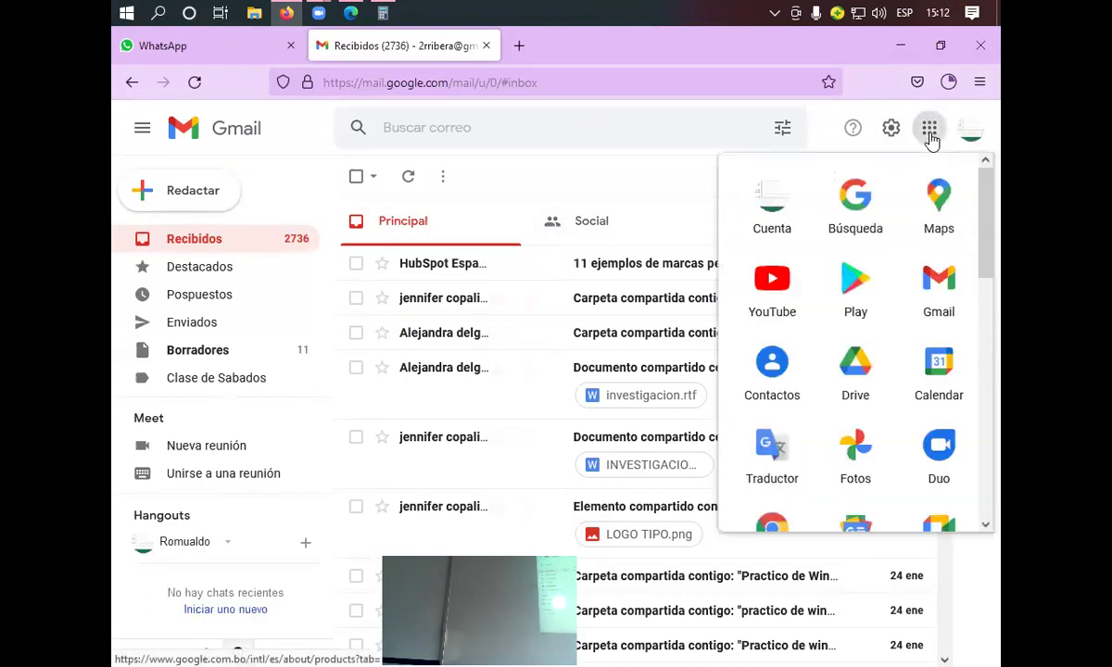
scroll(864, 244, down, 3)
scroll(865, 243, up, 3)
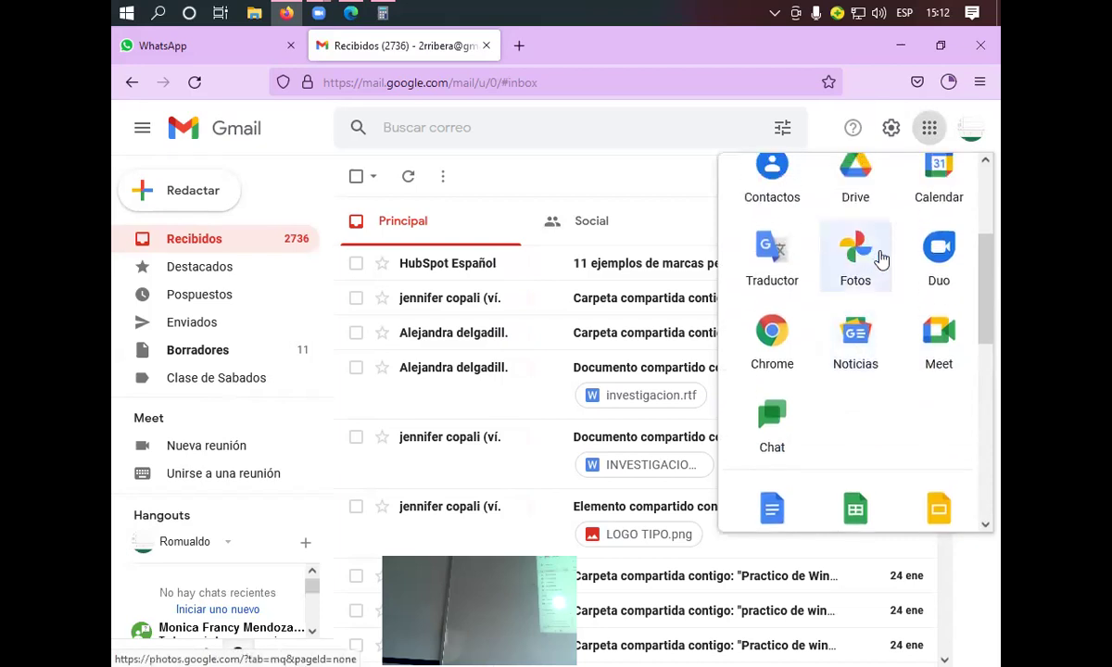
click(846, 209)
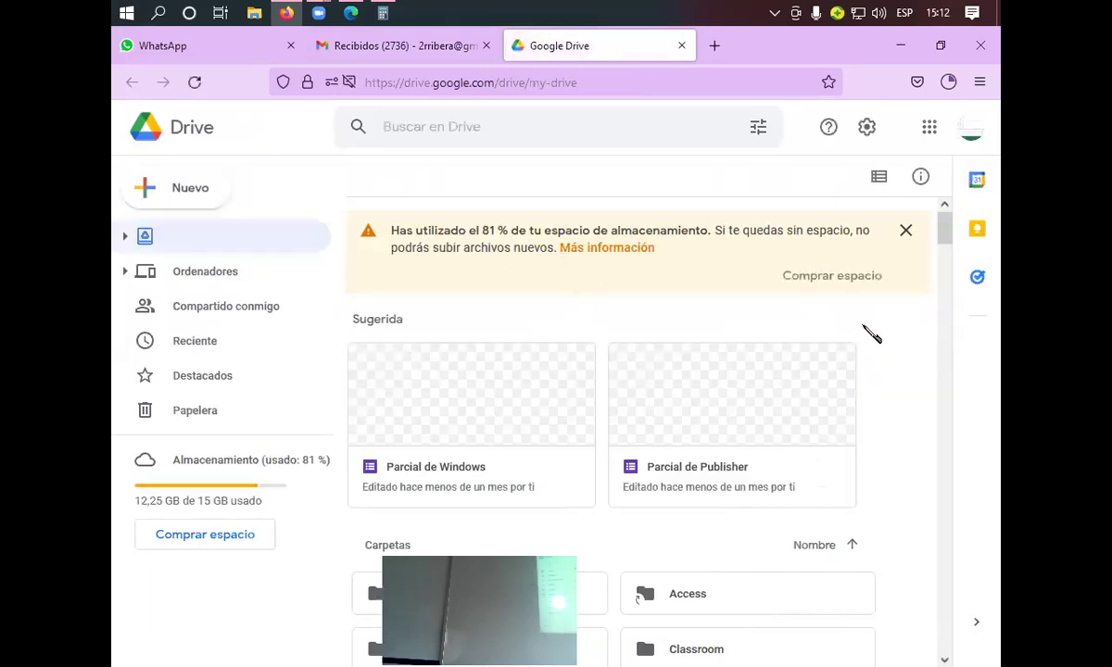
Find the Windows Noviembre folder in Mi unidad and open it.
scroll(869, 332, down, 4)
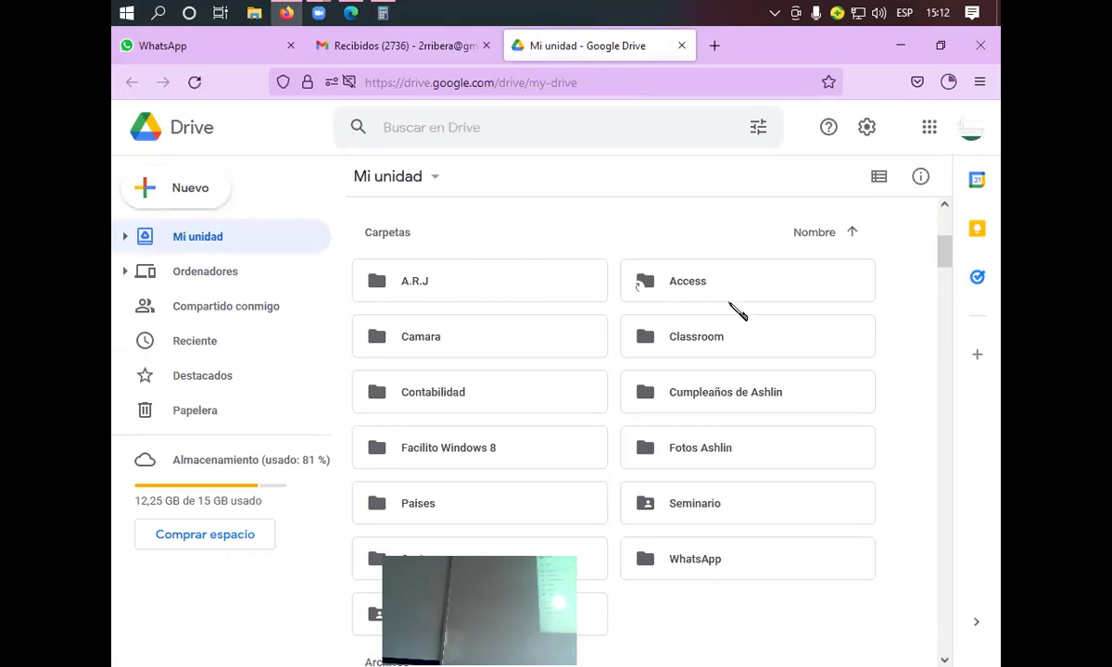
scroll(741, 320, down, 3)
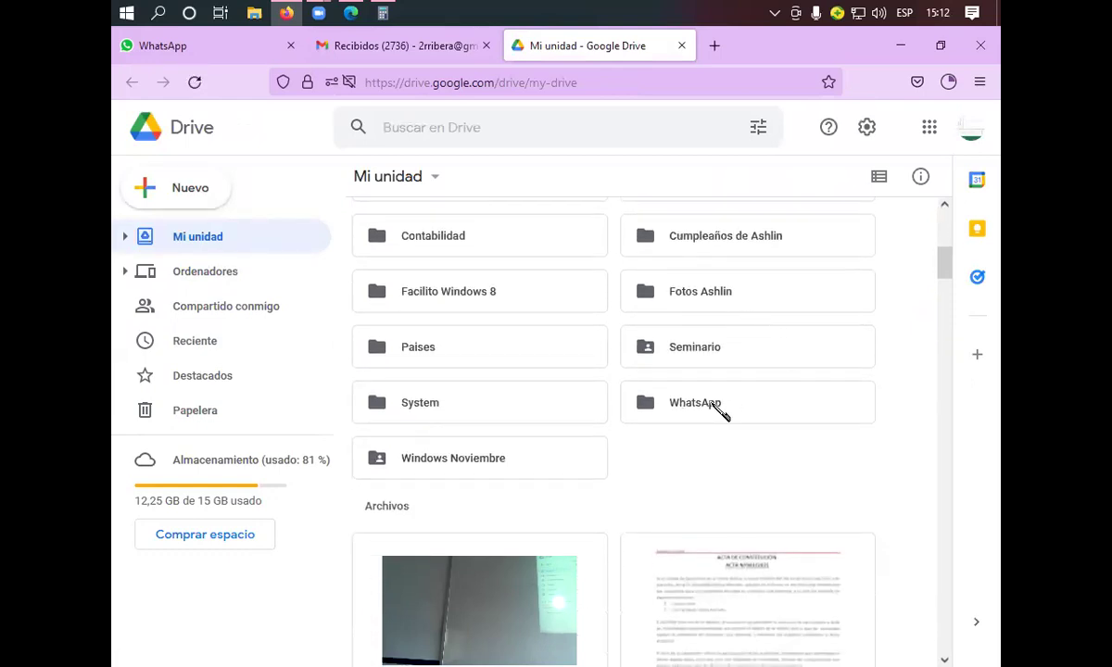
double_click(394, 463)
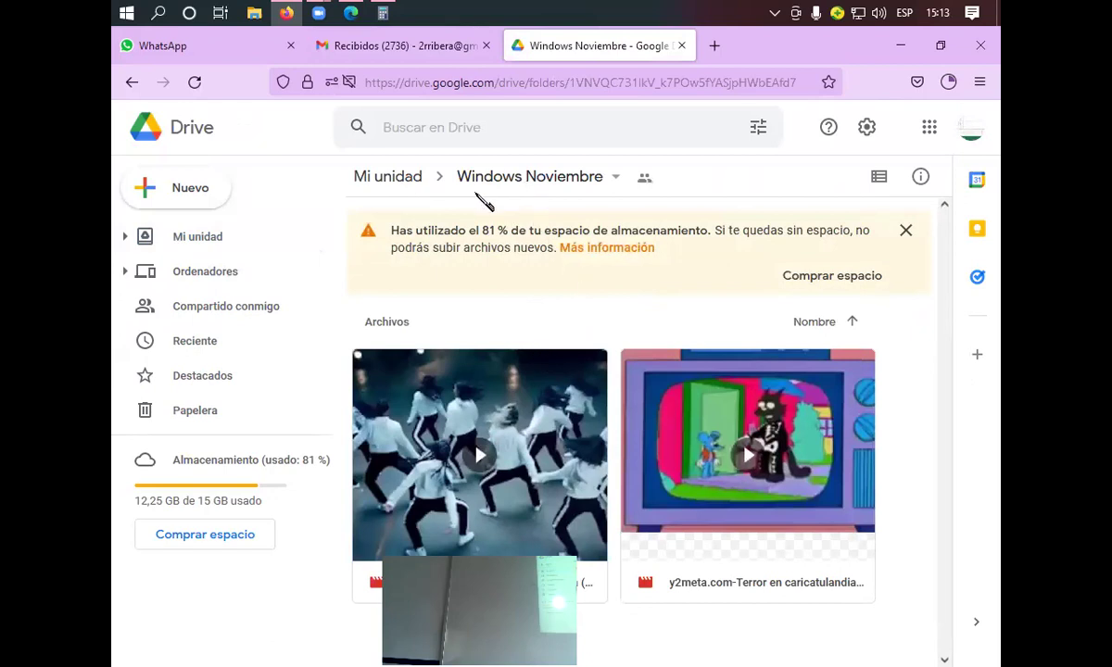
Upload the "practico de win" image from Escritorio to the Windows Noviembre folder, and reload the page.
click(193, 196)
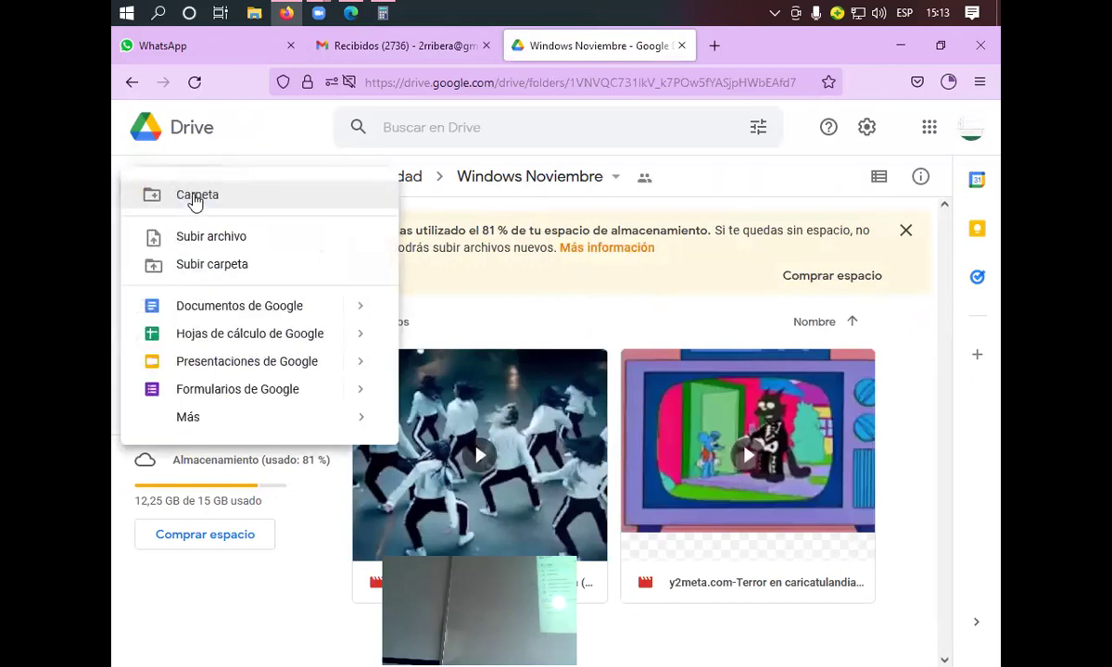
click(247, 238)
click(525, 218)
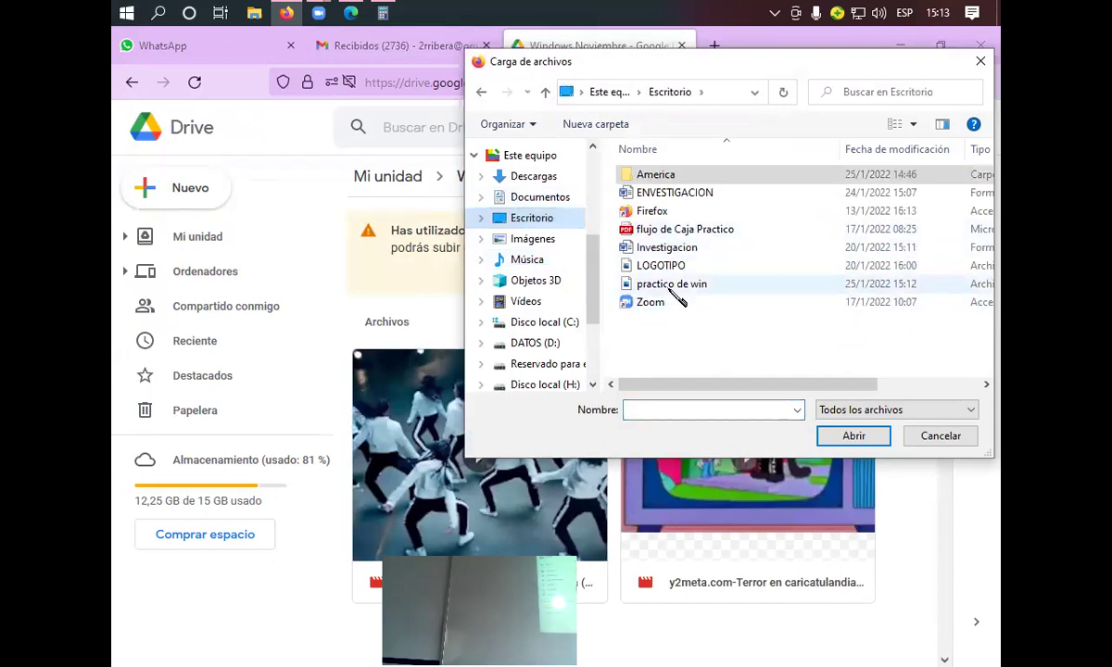
click(669, 286)
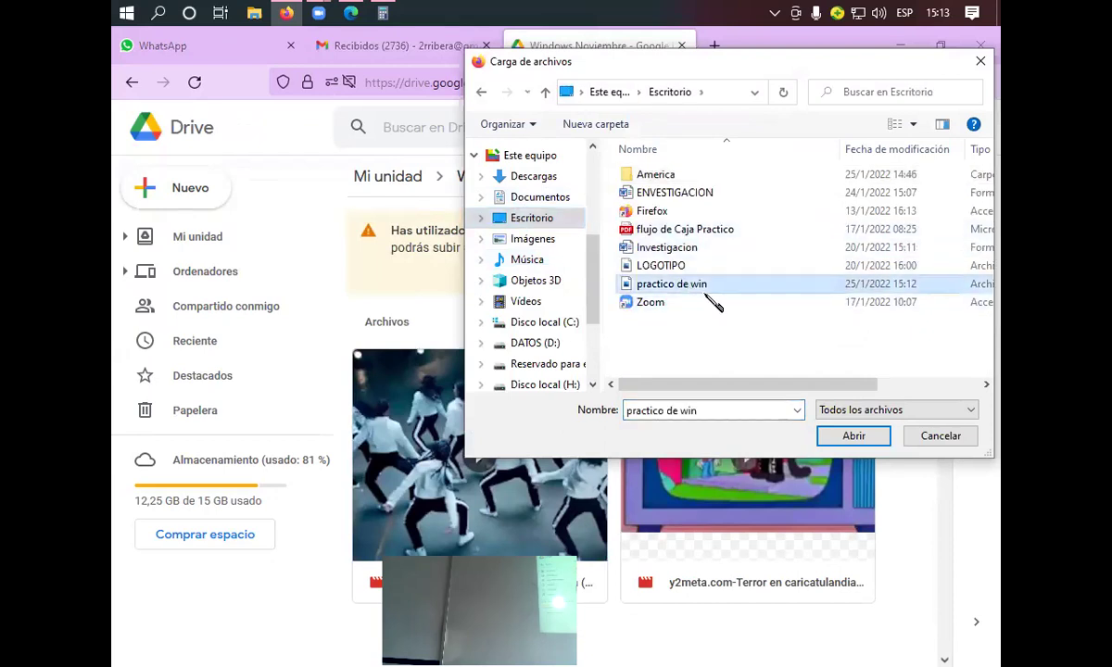
click(857, 438)
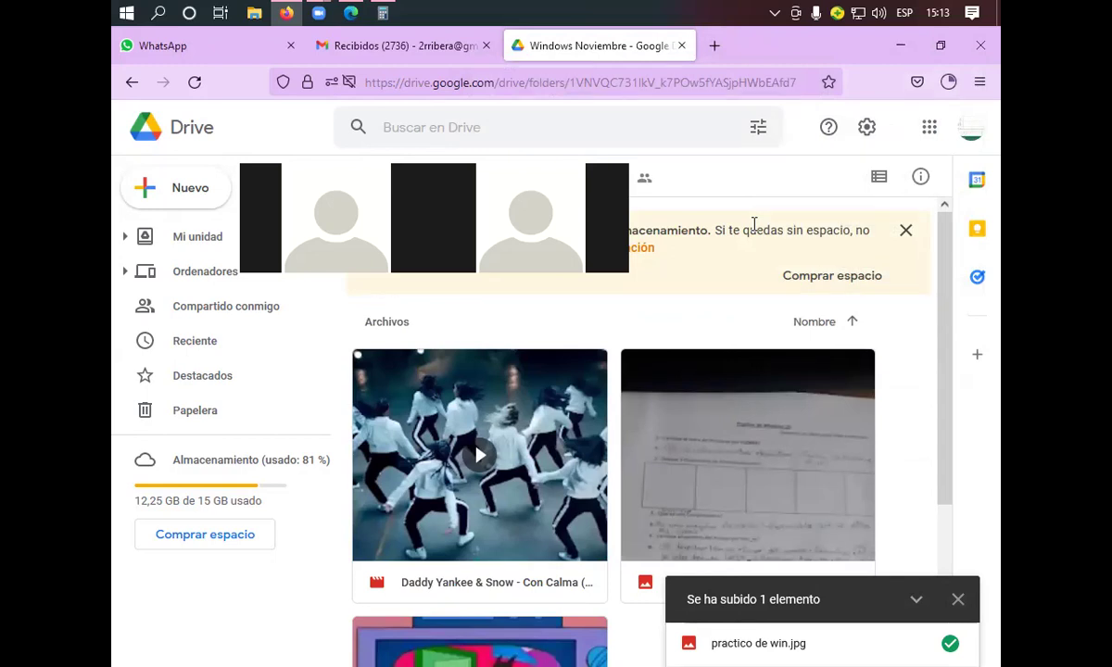
key(F5)
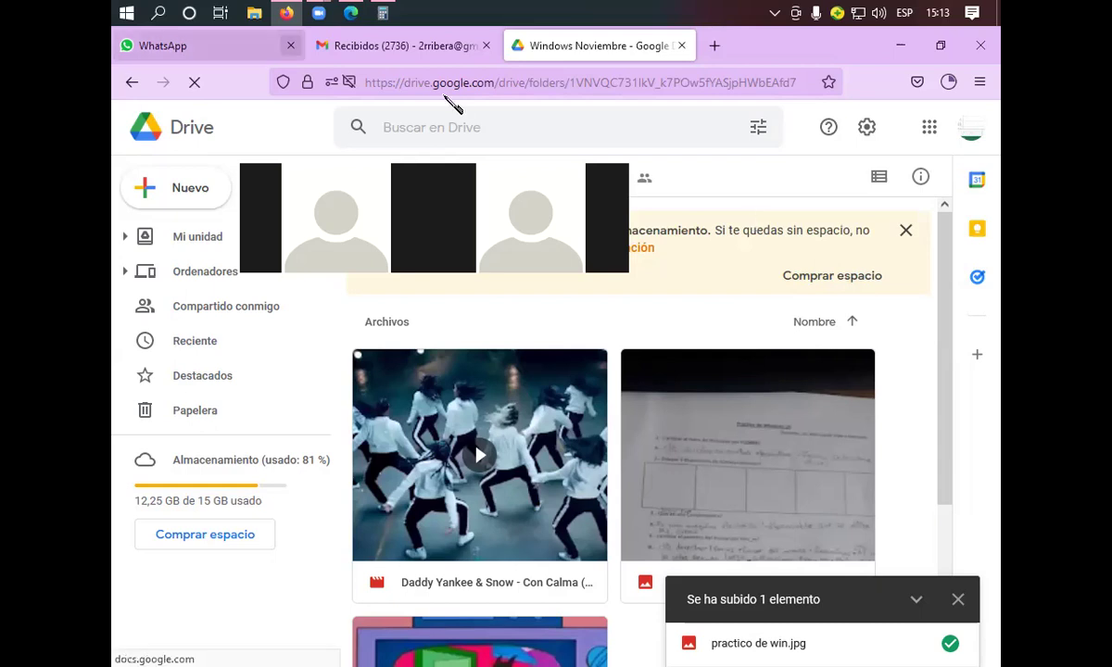
Open "Practico de Windows 2.pdf" from the WINDOWS - INTERNET 01-TA WhatsApp chat with Microsoft Edge.
key(ctrl+1)
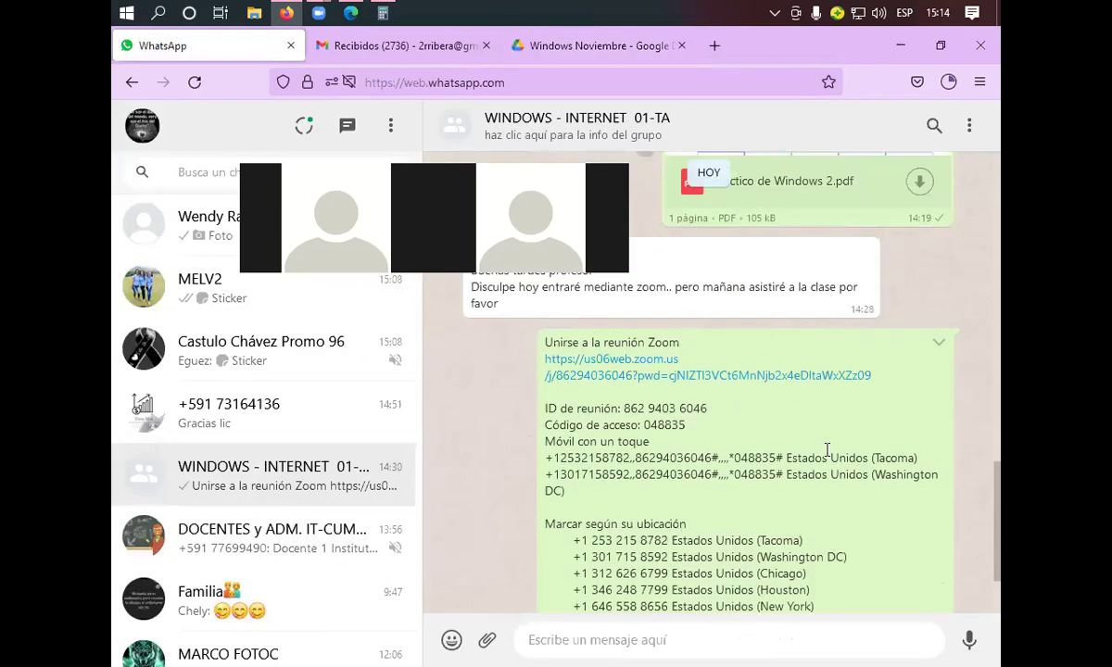
scroll(834, 459, up, 3)
click(839, 353)
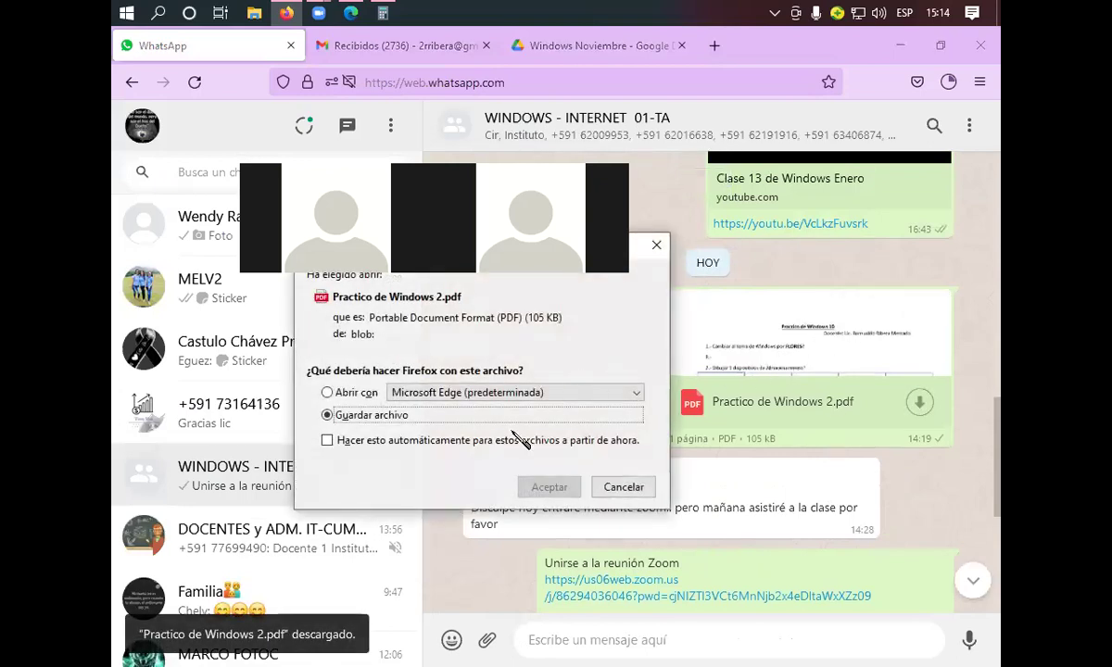
click(328, 392)
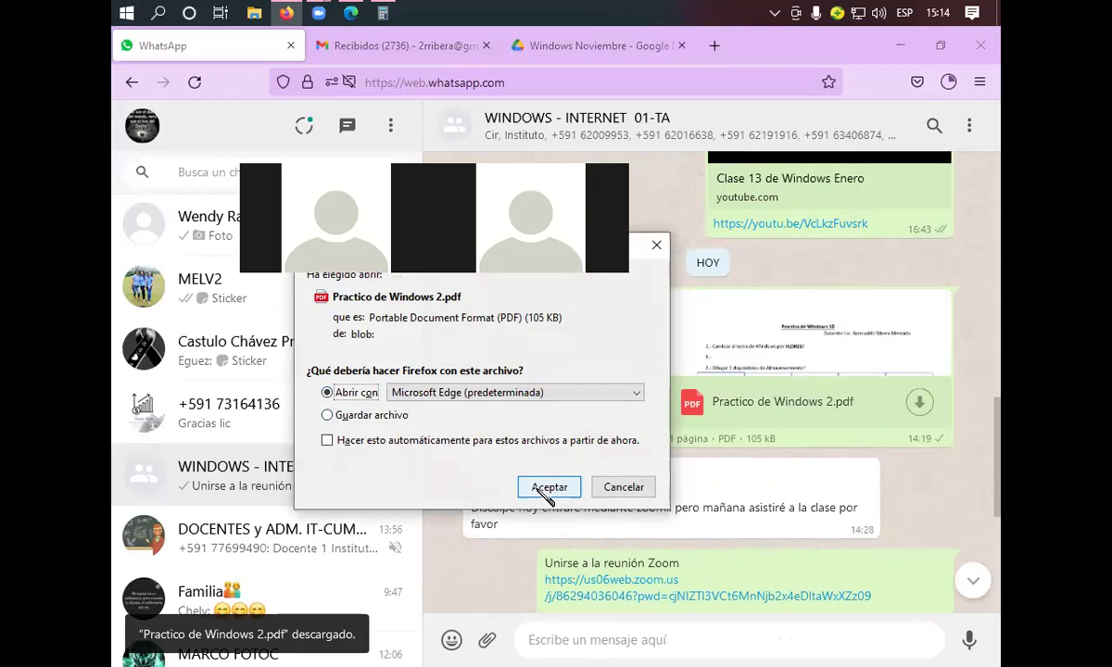
click(514, 392)
click(539, 434)
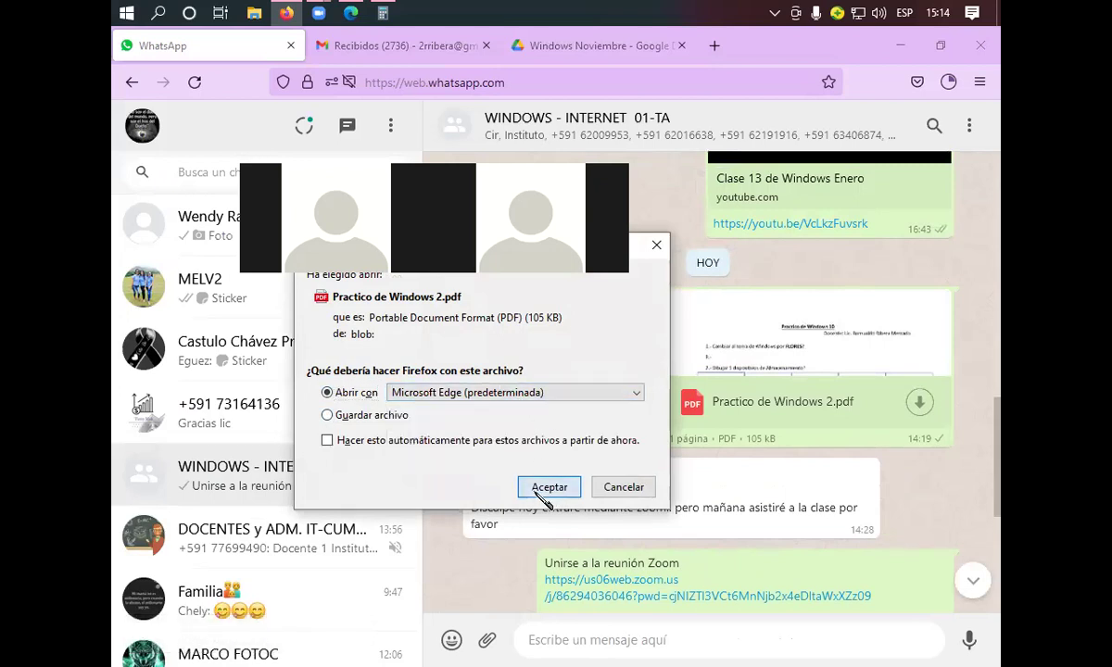
click(548, 486)
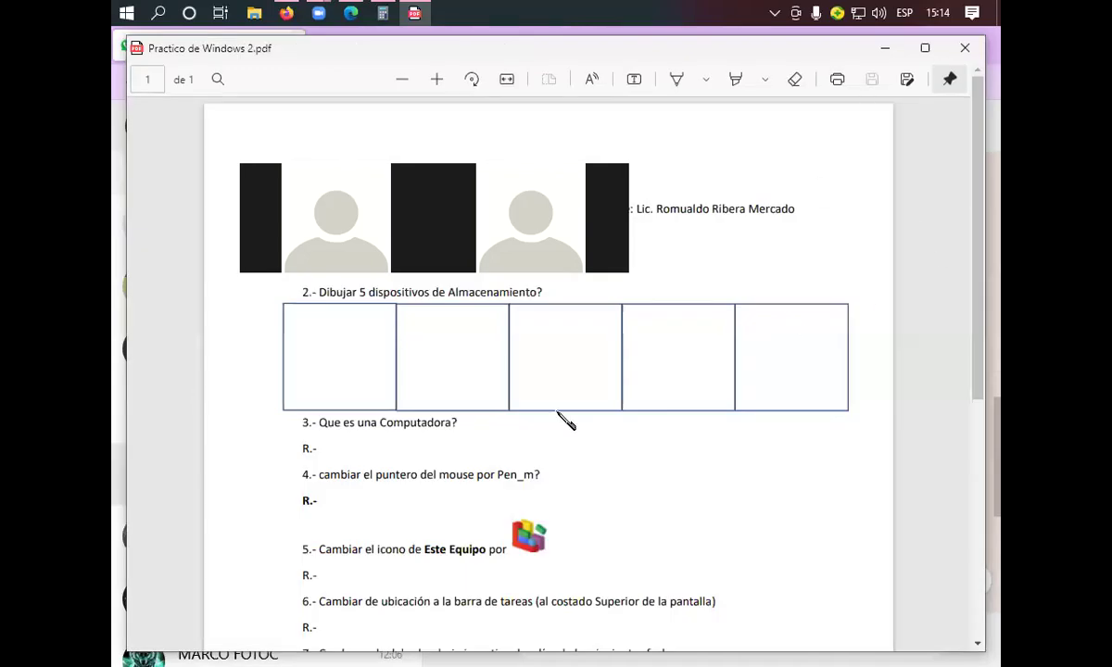
Read through all ten exercises of the Practico de Windows 2 sheet, and close the document.
scroll(560, 414, down, 5)
scroll(563, 414, up, 5)
drag(447, 451, 504, 466)
scroll(407, 435, down, 3)
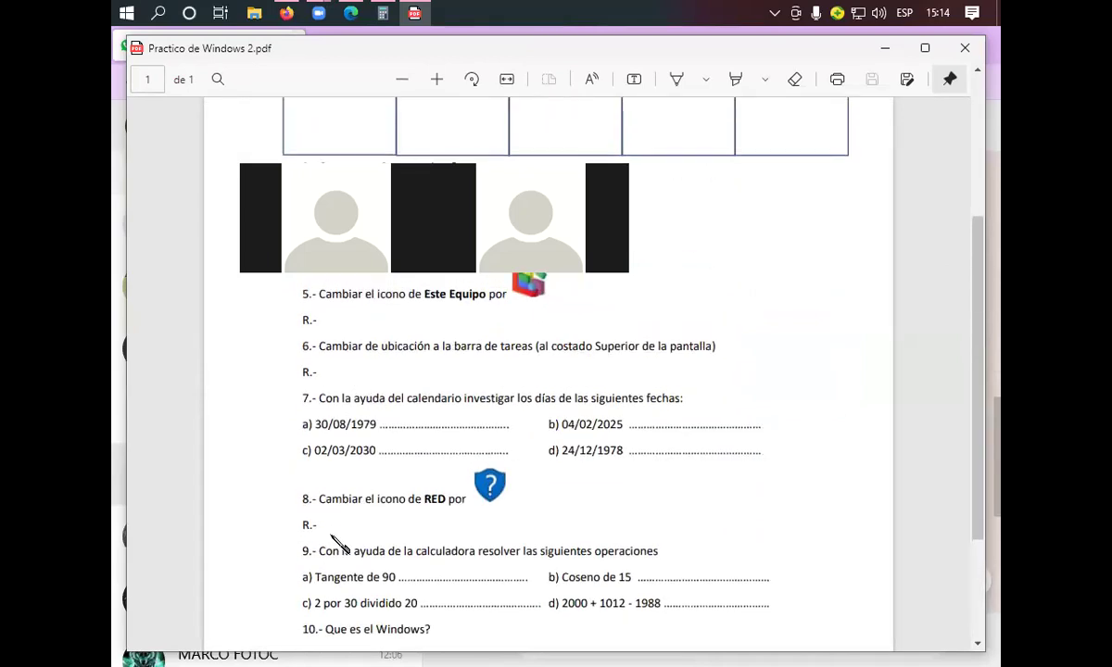
scroll(335, 535, down, 2)
scroll(348, 422, up, 2)
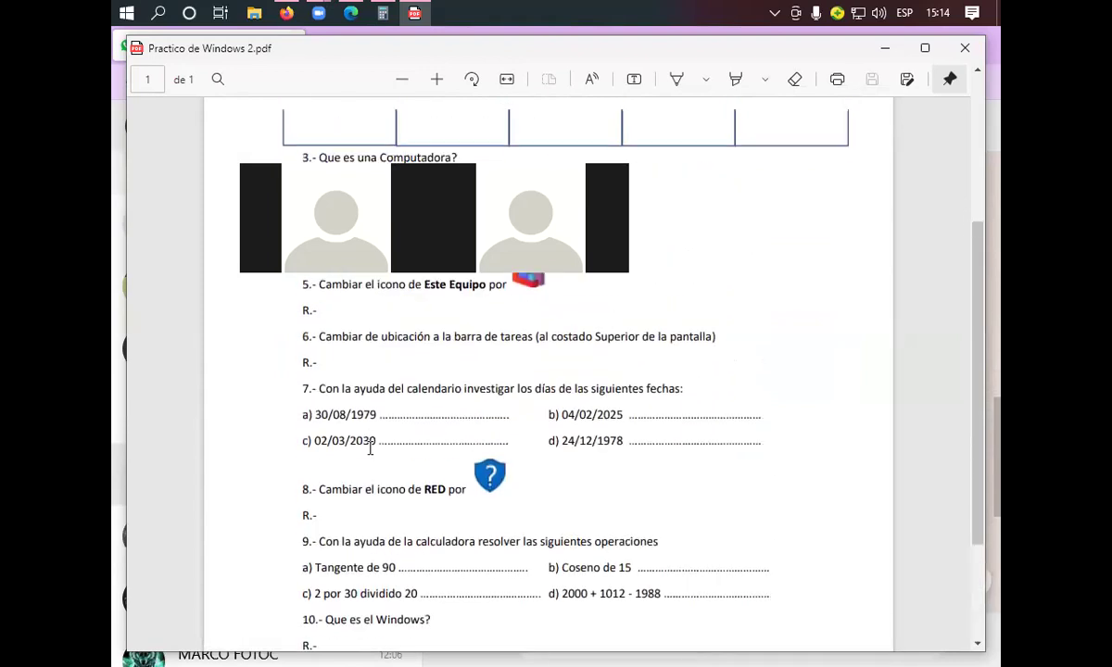
scroll(496, 471, up, 2)
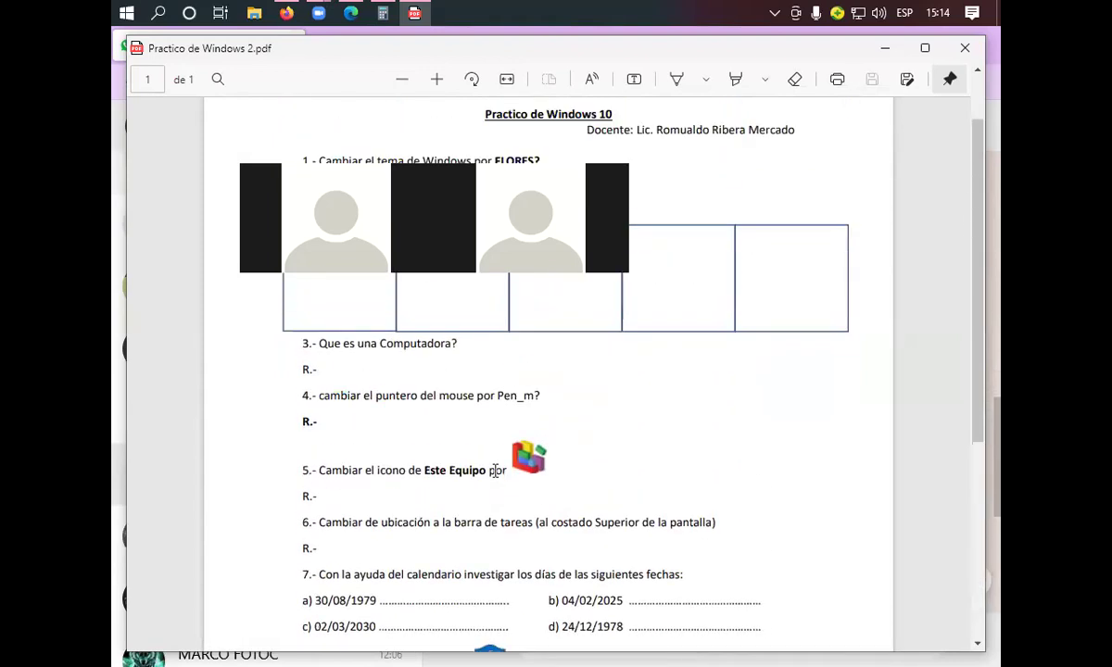
scroll(496, 471, up, 1)
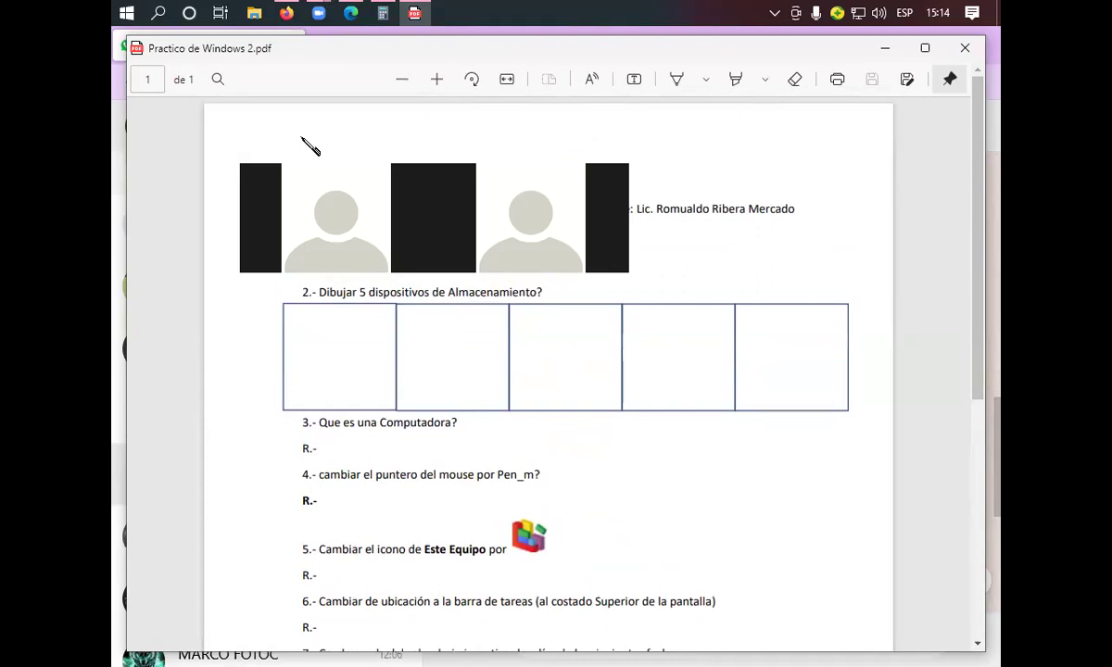
scroll(635, 562, down, 1)
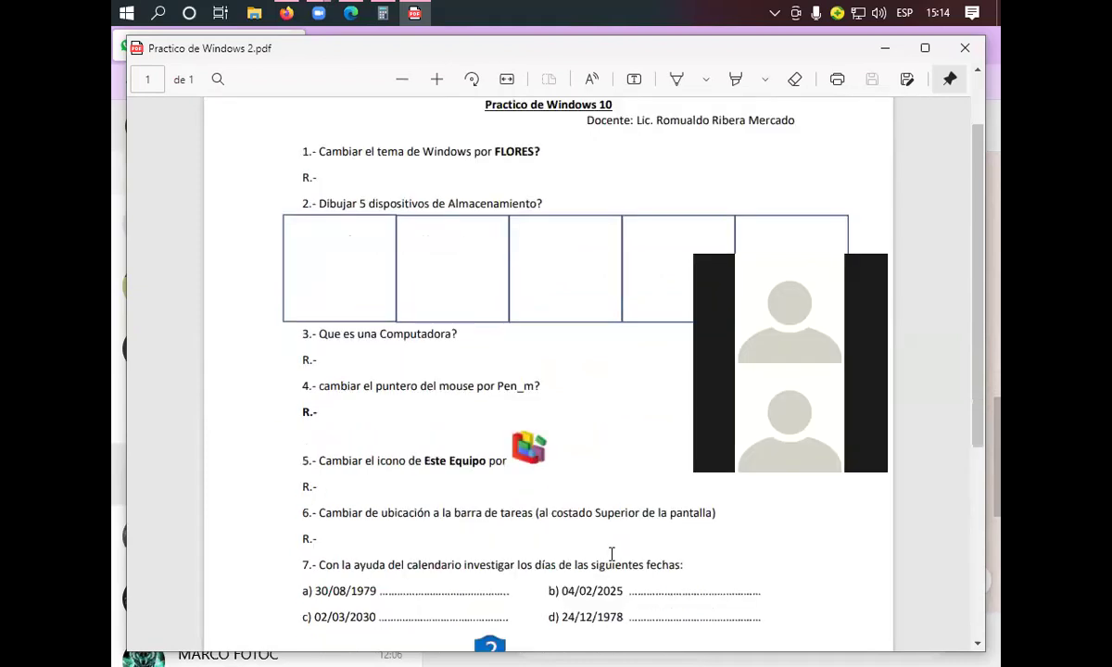
scroll(611, 554, down, 2)
scroll(626, 552, down, 2)
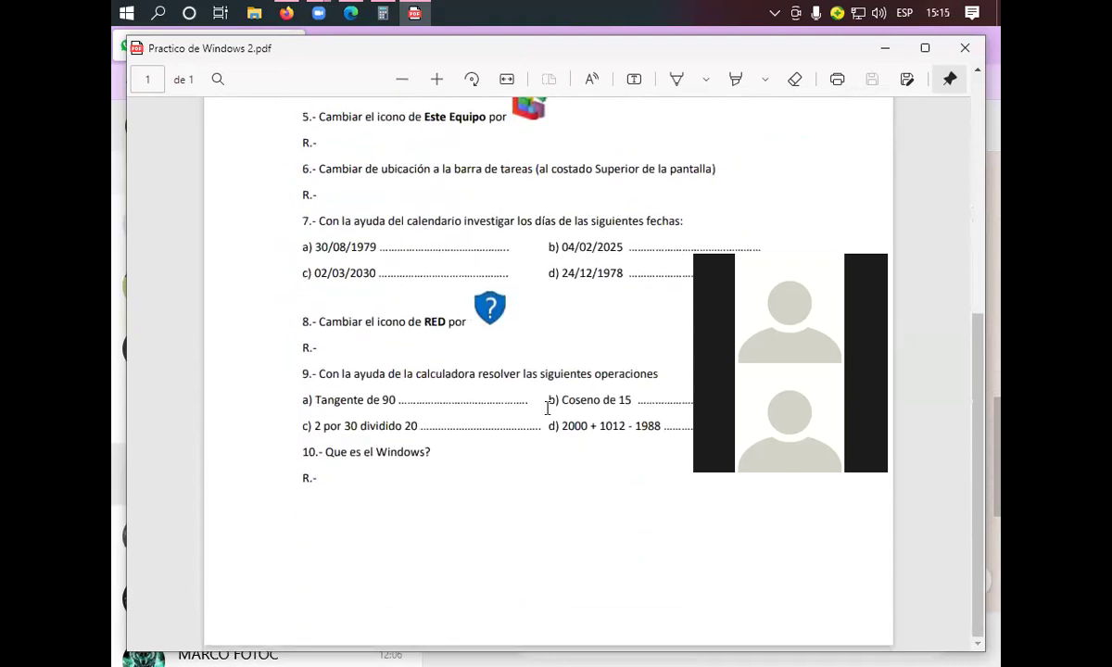
scroll(443, 501, up, 5)
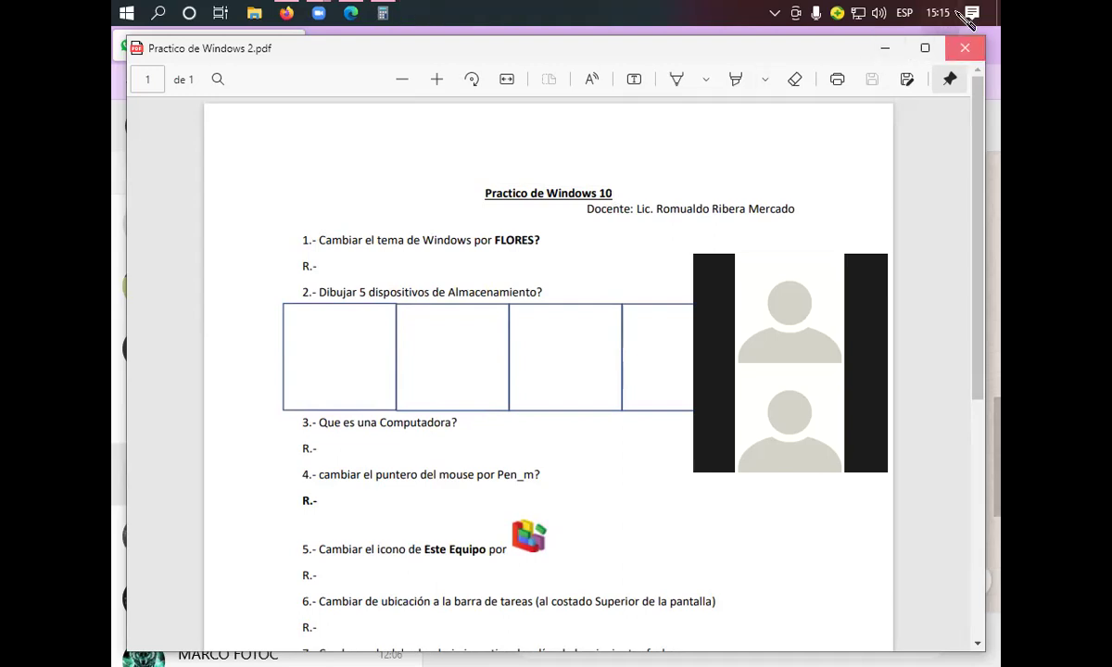
click(964, 48)
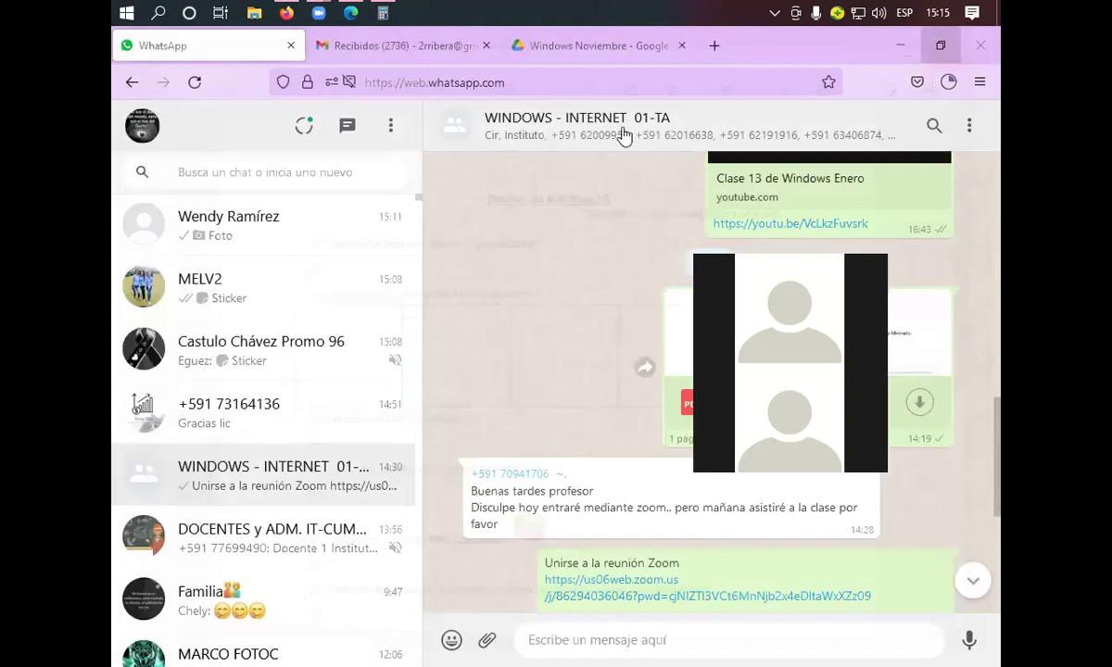
Clear the desktop by minimizing Firefox and closing both the calculator and the Edge window with the practice PDF.
click(903, 47)
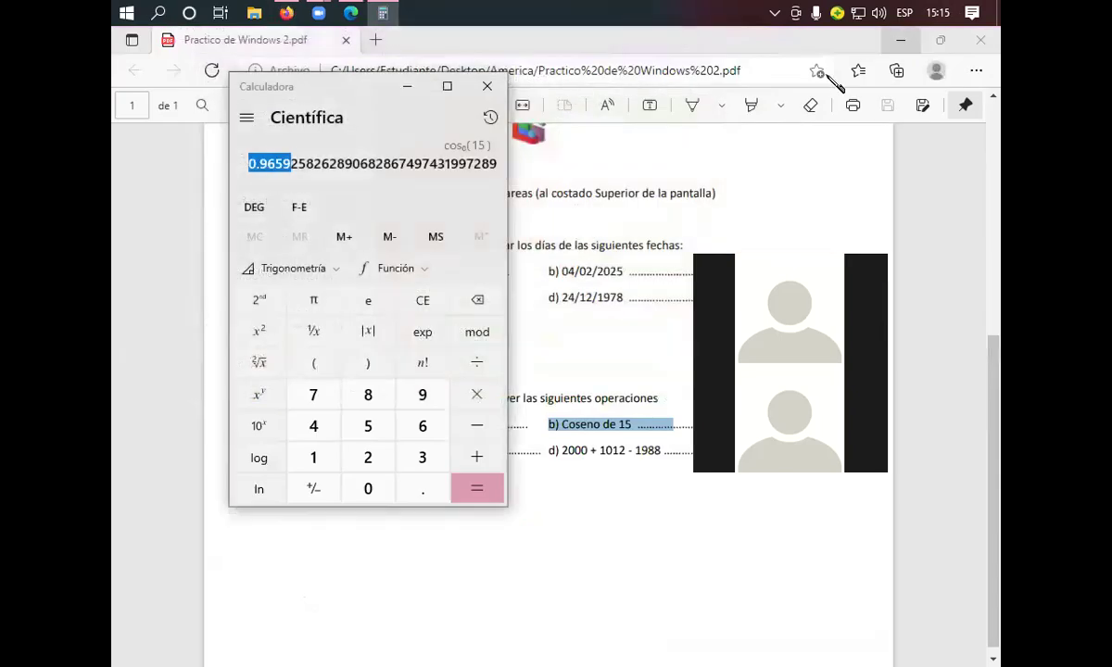
click(487, 86)
click(980, 40)
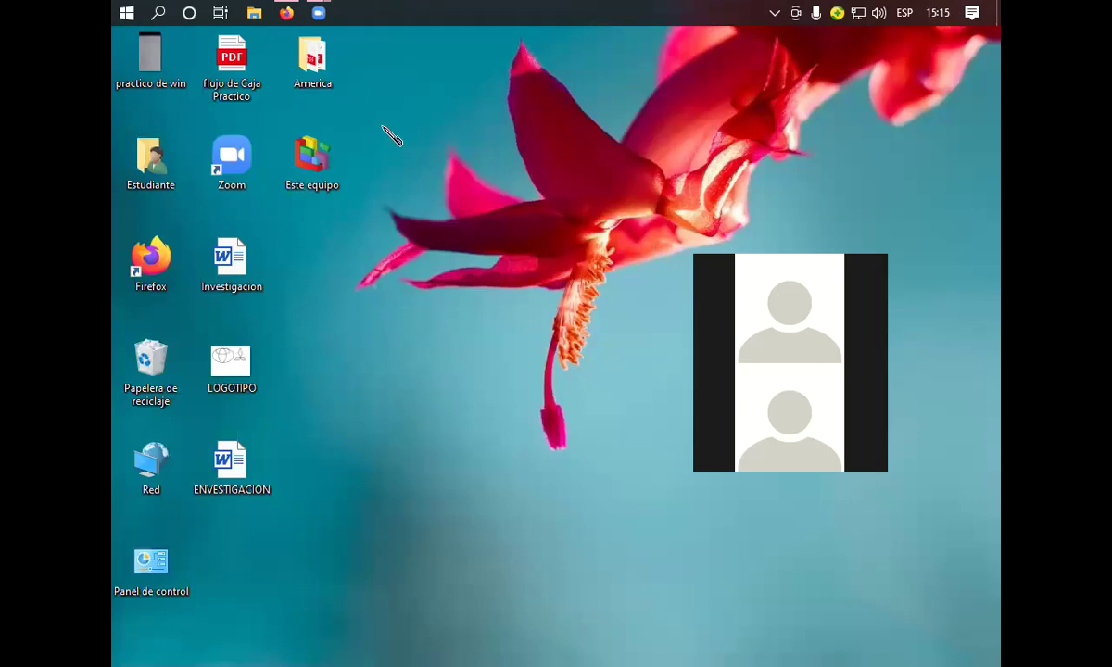
Open "Practico de Windows 4" from the America folder on the desktop and read through its exercises.
double_click(316, 63)
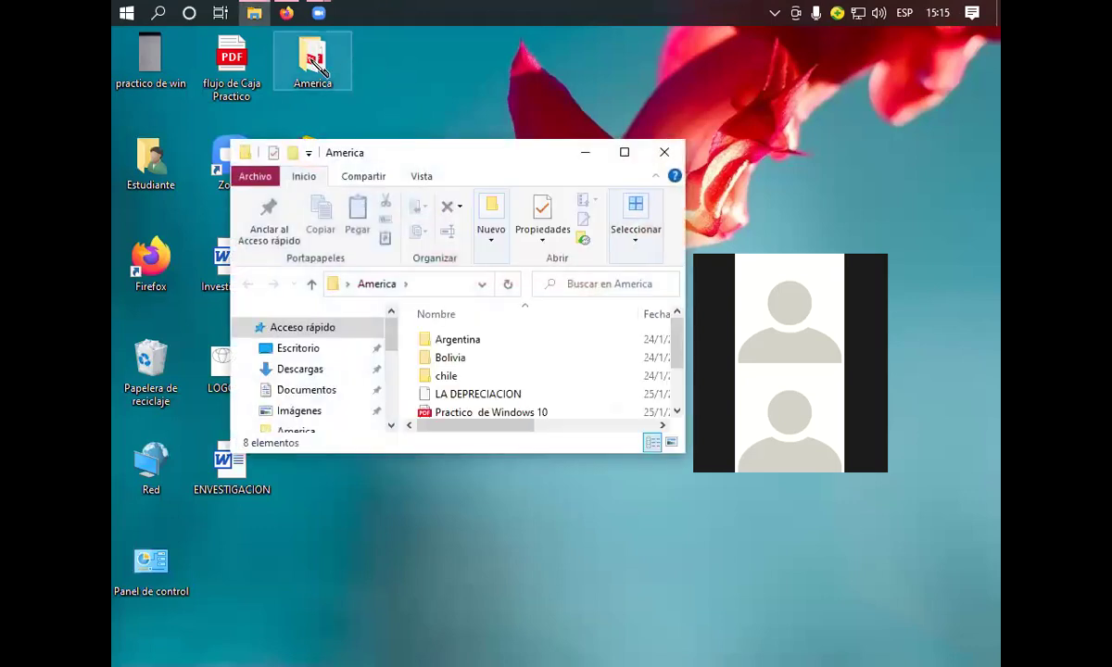
scroll(515, 360, down, 1)
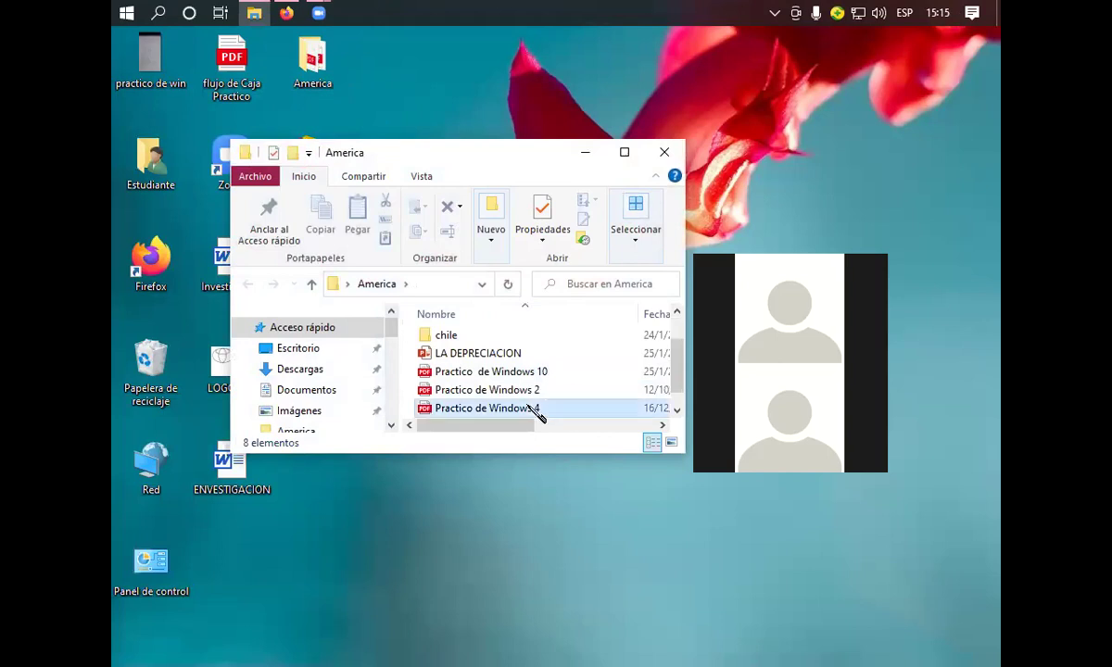
double_click(536, 408)
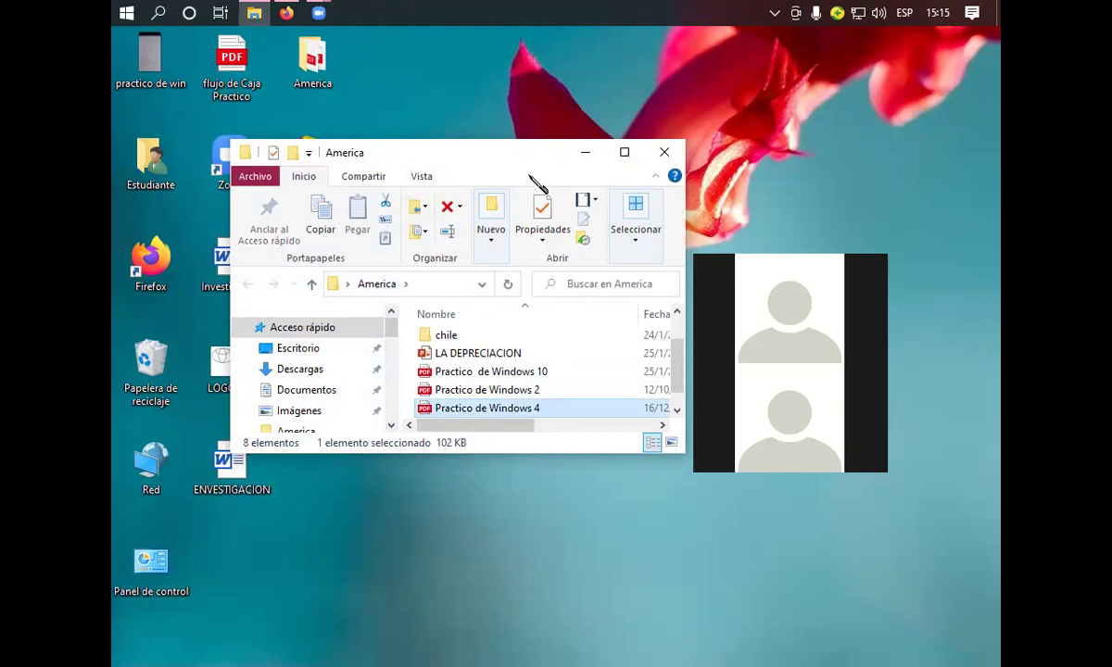
key(Return)
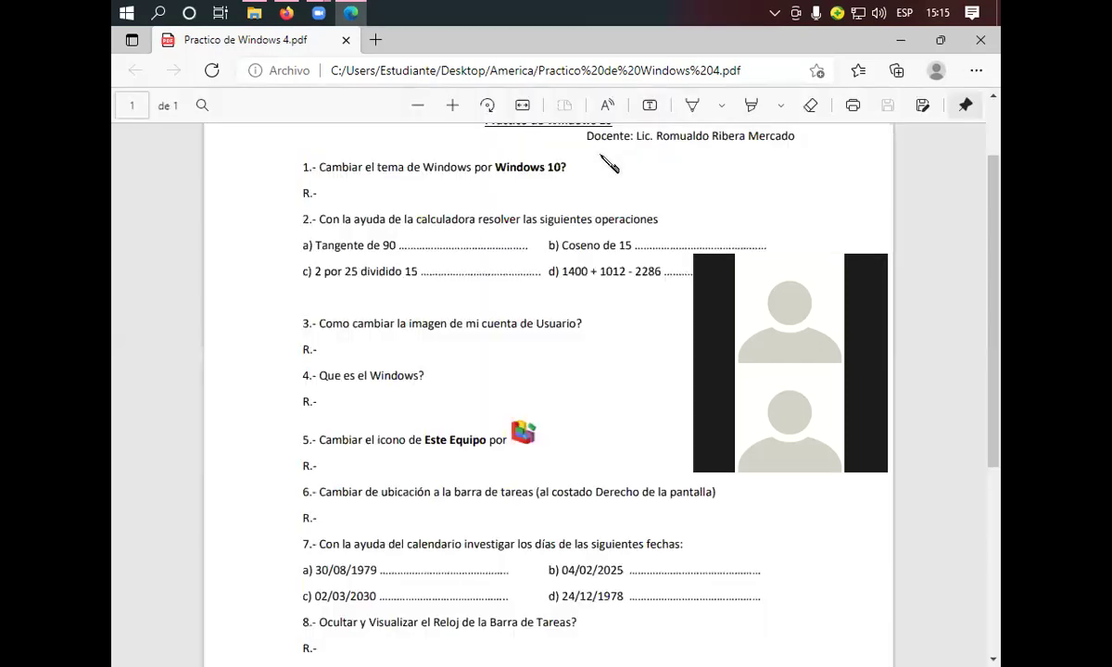
scroll(576, 220, up, 1)
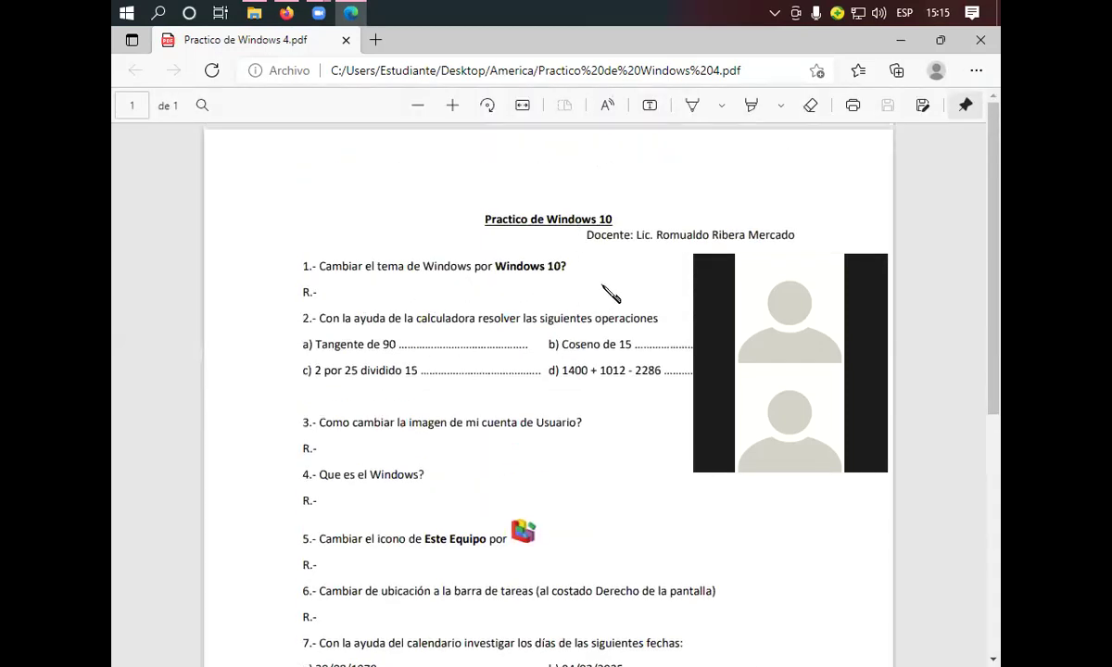
scroll(606, 310, down, 1)
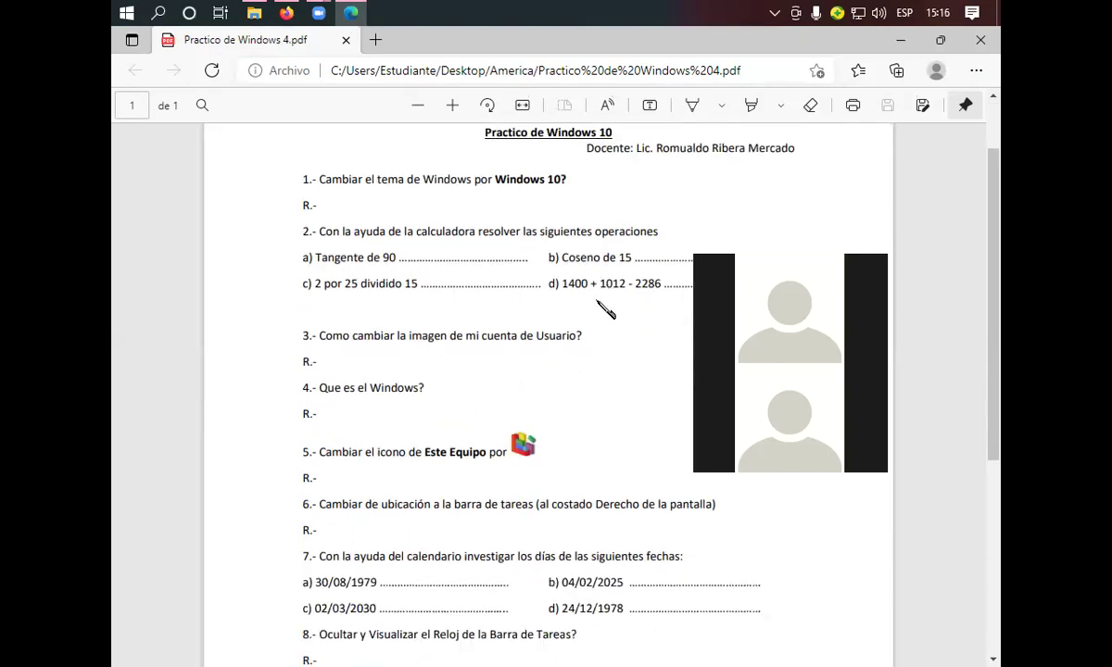
scroll(605, 309, down, 4)
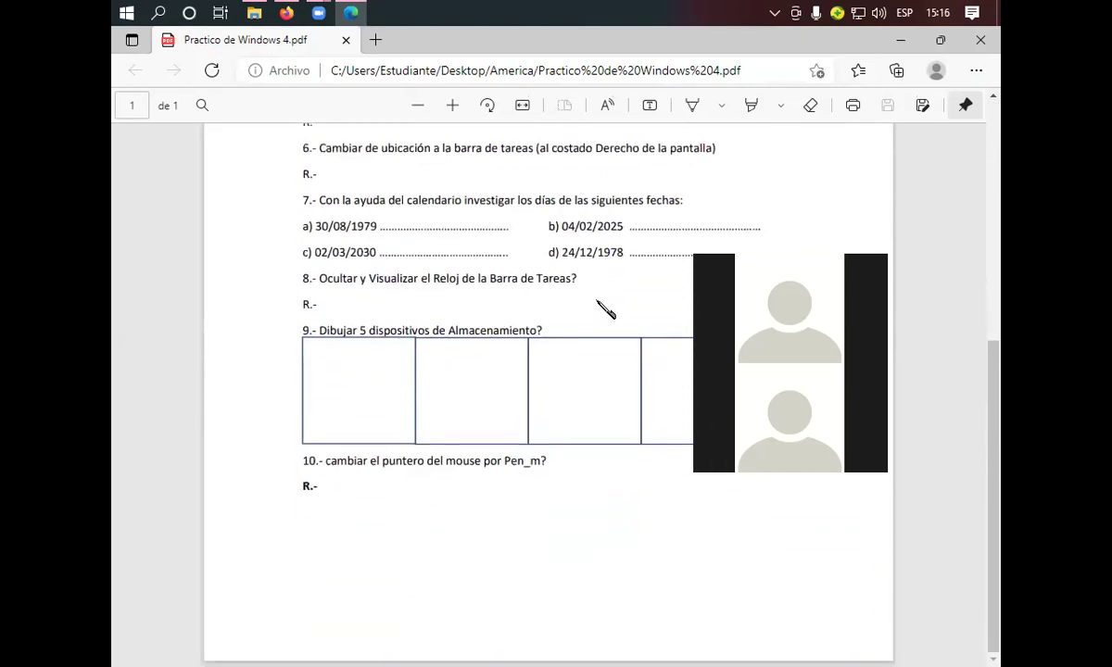
scroll(605, 309, up, 5)
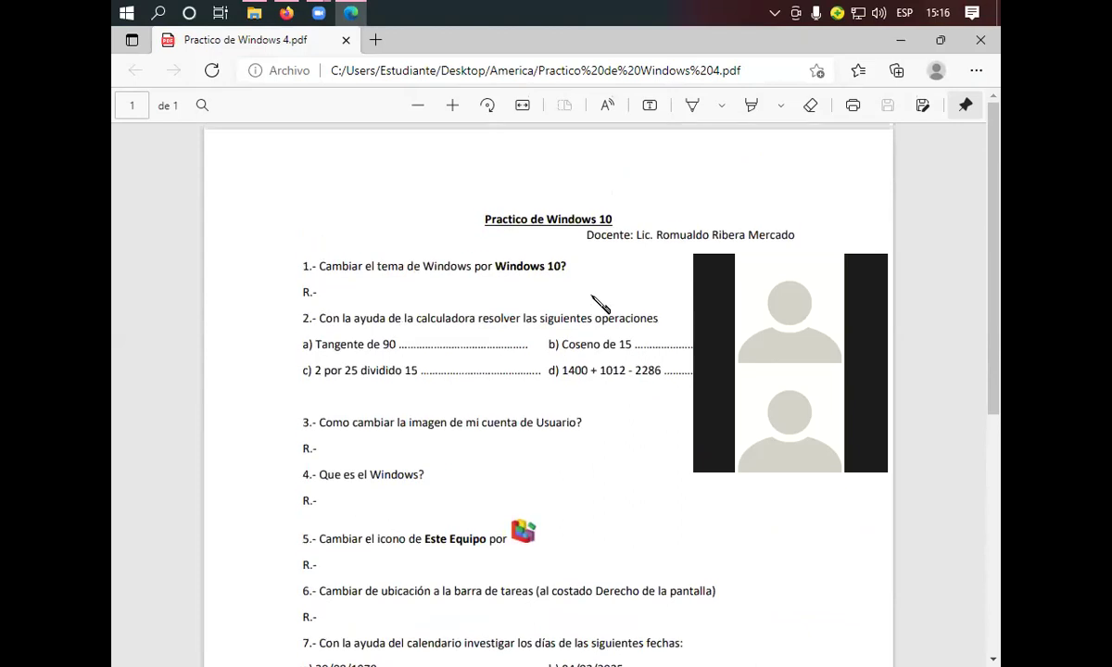
scroll(592, 298, down, 2)
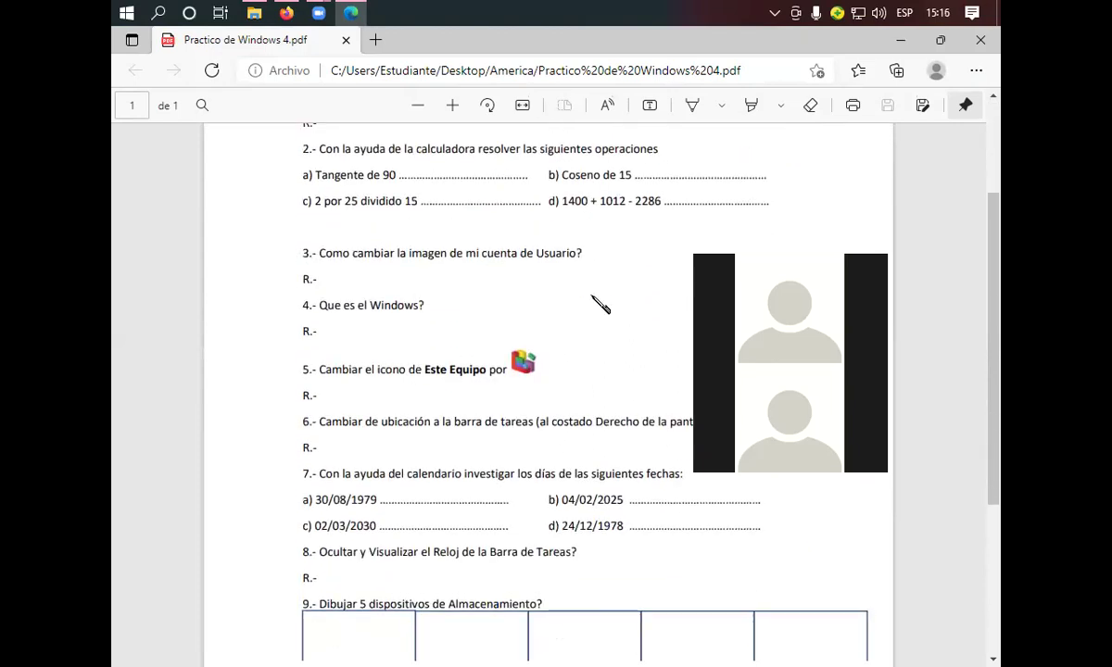
Send the "Practico de Windows 4" PDF from the America folder to the WINDOWS - INTERNET 01-TA WhatsApp group, and end the Zoom screen share.
click(899, 40)
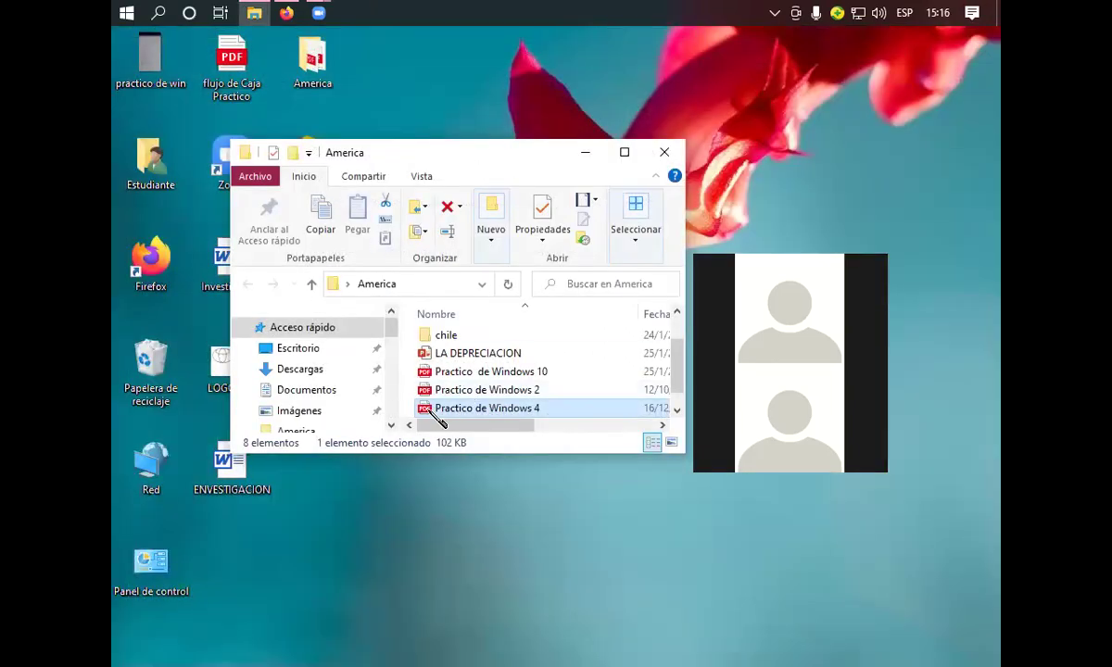
click(292, 15)
drag(293, 15, 556, 628)
drag(570, 517, 570, 518)
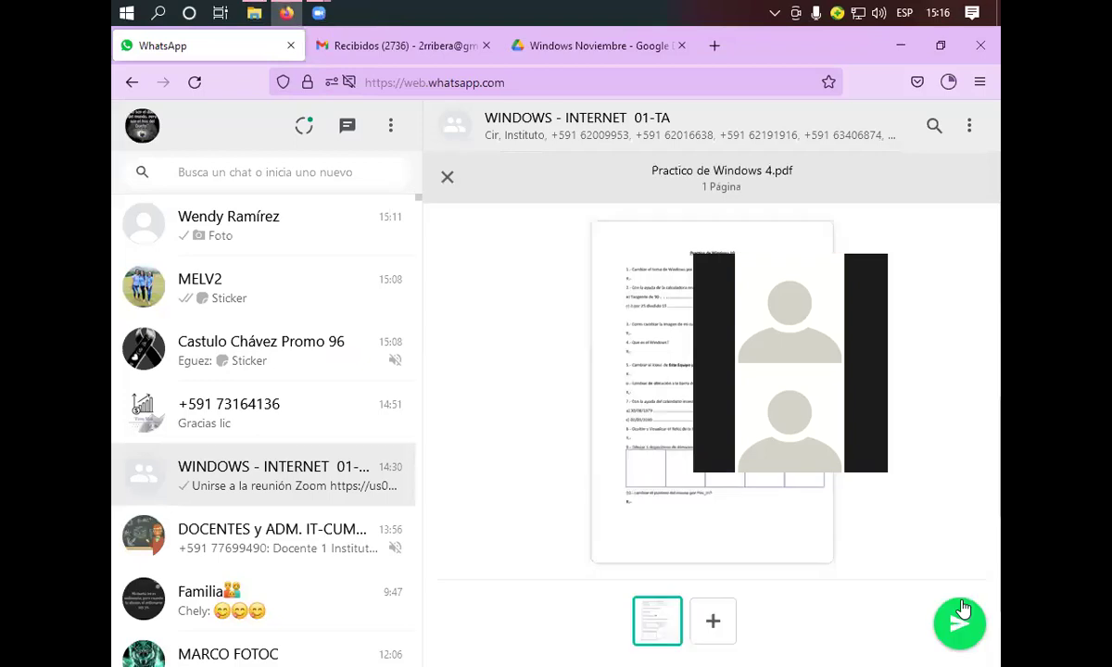
click(956, 619)
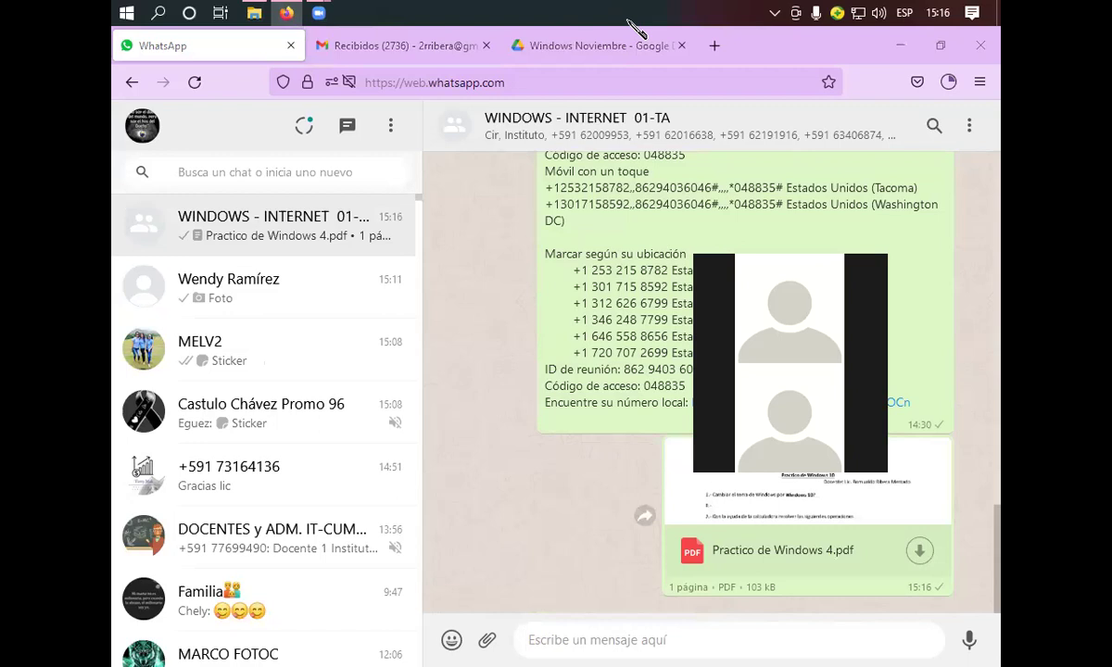
click(635, 29)
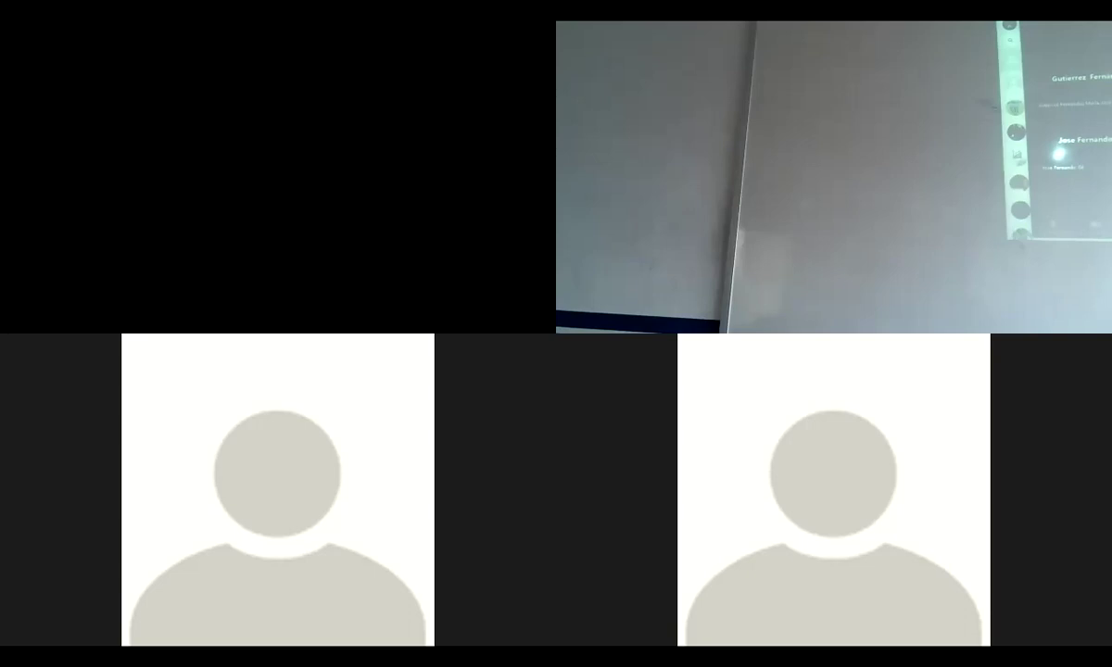